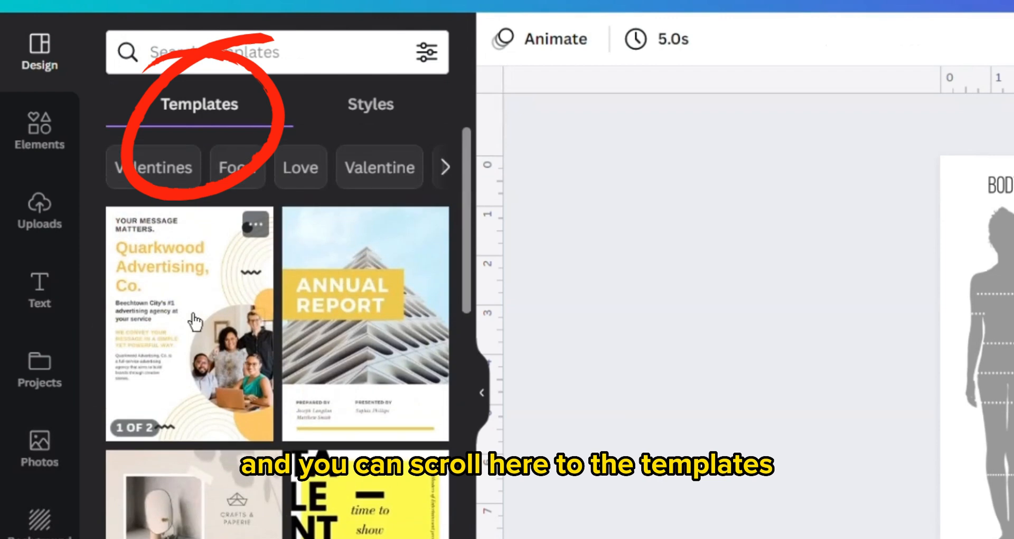
Step: Apply the yellow "Shape Your Body" template from a "body" template search and delete its photo, text and ribbon elements
{"action": "left_click", "coordinate": [256, 63]}
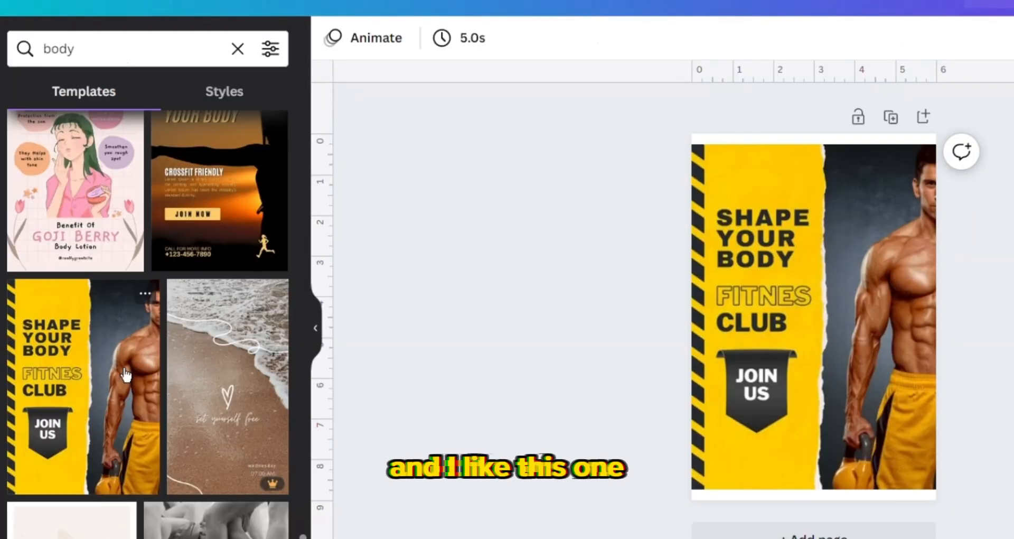
{"action": "left_click", "coordinate": [887, 305]}
{"action": "key", "text": "Delete"}
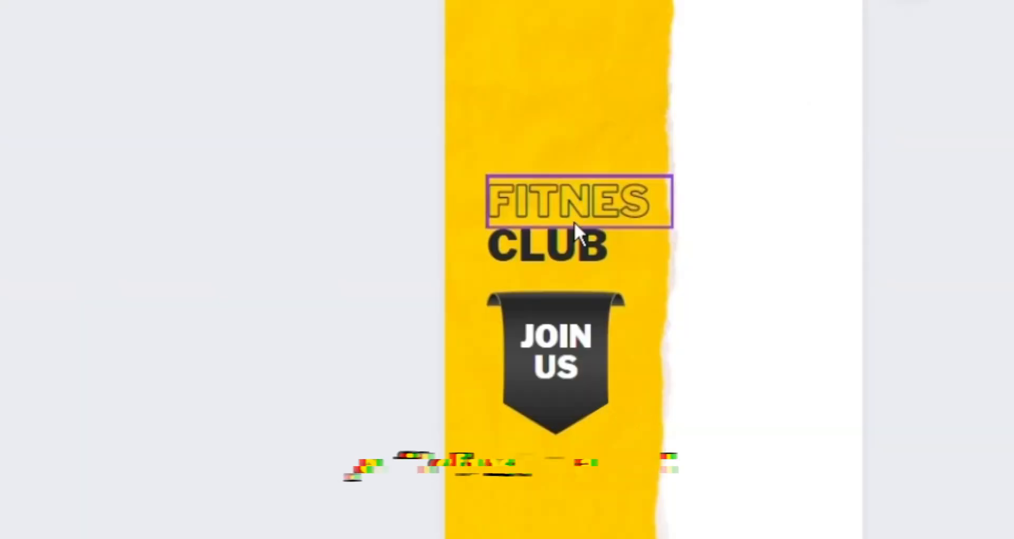
{"action": "left_click", "coordinate": [636, 292]}
{"action": "key", "text": "Delete"}
{"action": "left_click", "coordinate": [627, 315]}
{"action": "key", "text": "Delete"}
{"action": "left_click", "coordinate": [631, 370]}
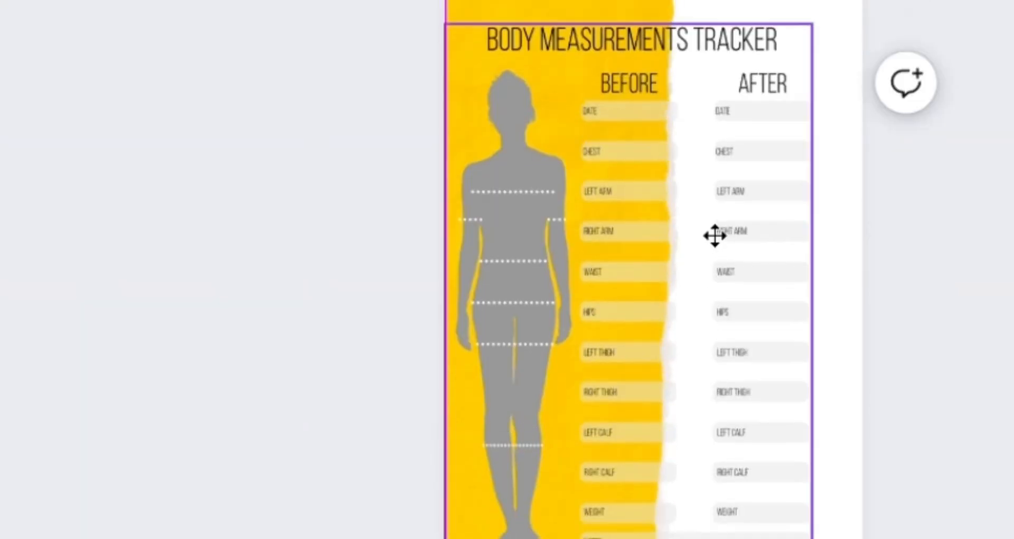
Step: Position the body measurements tracker image on the page and send it behind the yellow torn paper
{"action": "left_click_drag", "start_coordinate": [714, 235], "coordinate": [732, 206]}
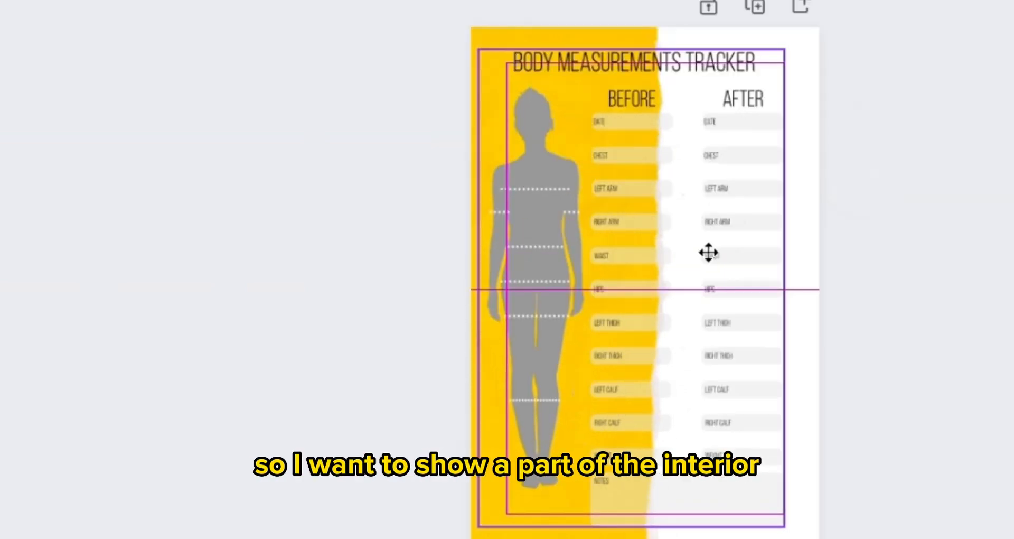
{"action": "left_click_drag", "start_coordinate": [708, 253], "coordinate": [709, 252]}
{"action": "left_click", "coordinate": [315, 251]}
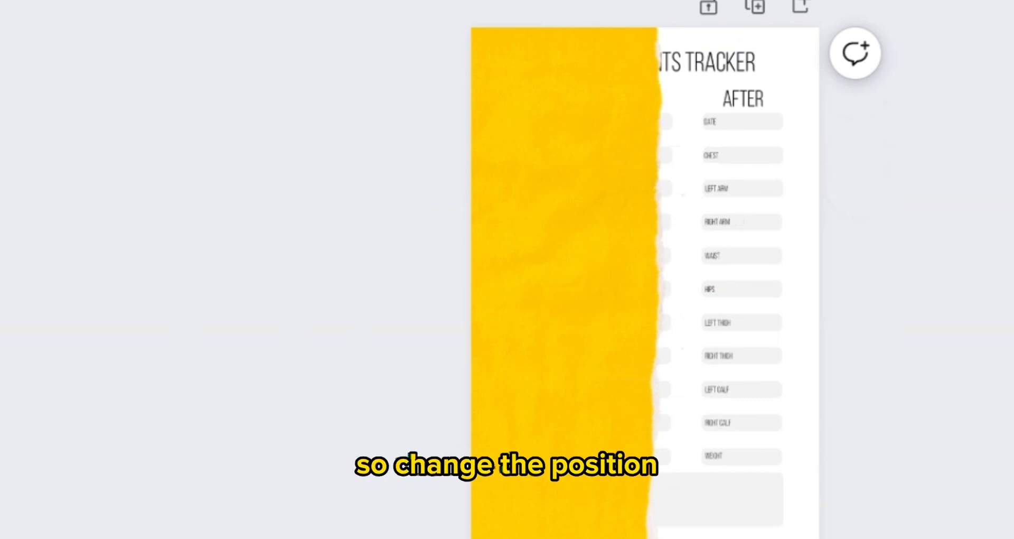
Step: Flip the yellow torn paper horizontally and move it over the right side of the page, uncovering the body silhouette
{"action": "left_click", "coordinate": [531, 112]}
{"action": "left_click", "coordinate": [390, 78]}
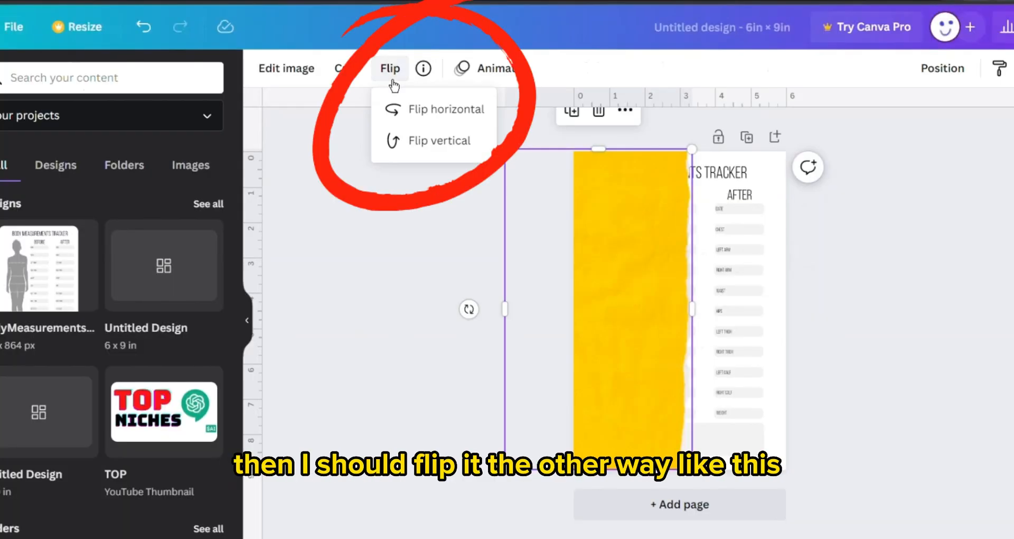
{"action": "left_click", "coordinate": [419, 115]}
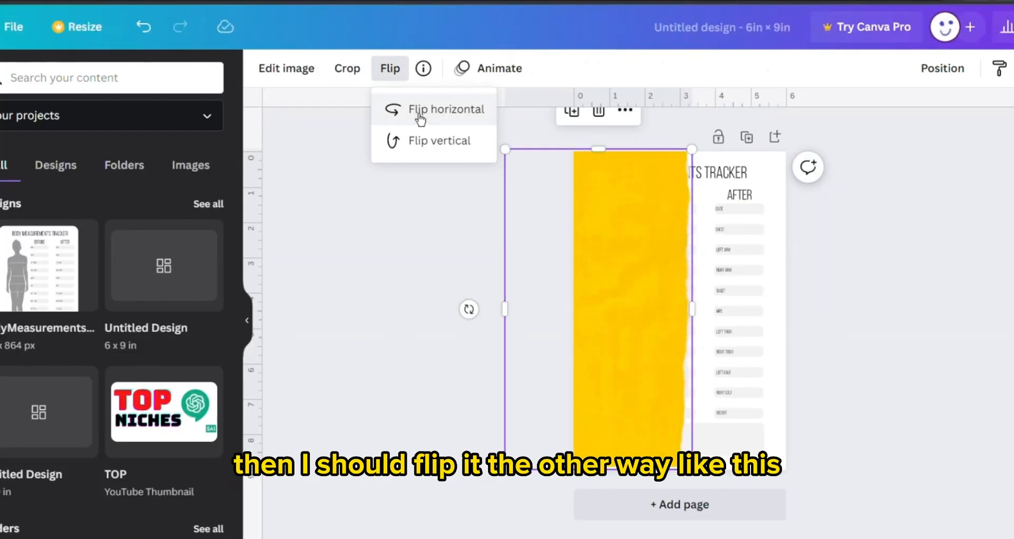
{"action": "left_click", "coordinate": [407, 99]}
{"action": "left_click", "coordinate": [449, 233]}
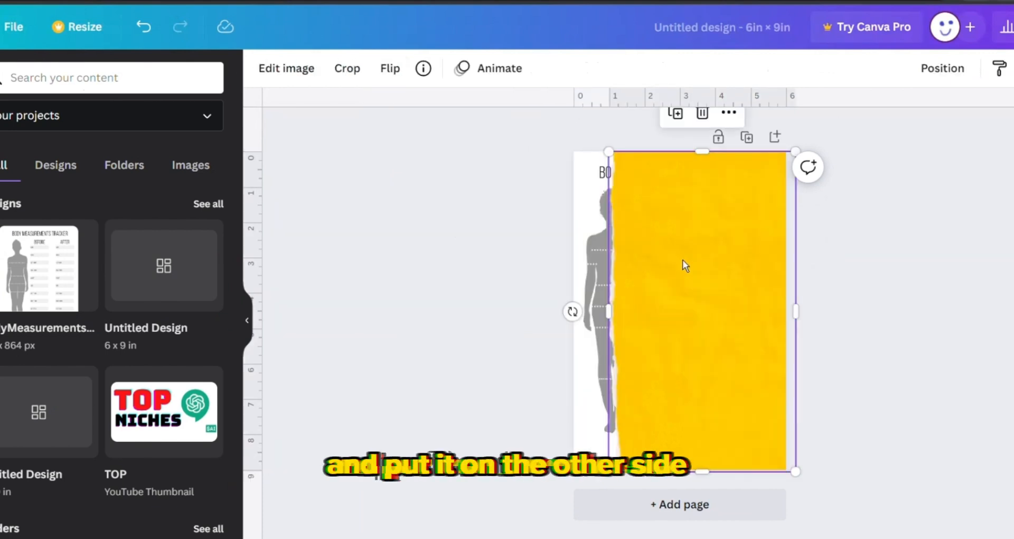
{"action": "left_click_drag", "start_coordinate": [683, 260], "coordinate": [736, 276]}
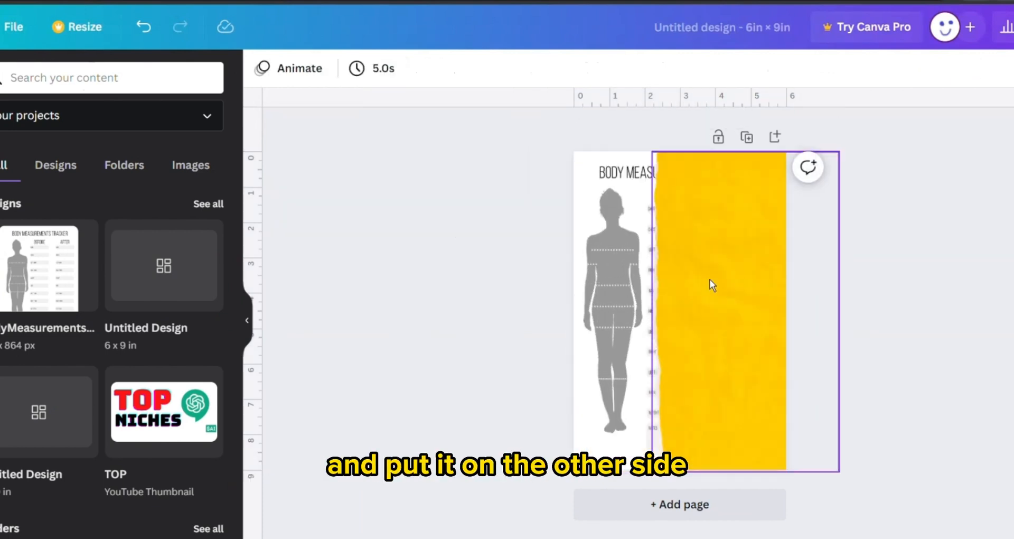
{"action": "left_click_drag", "start_coordinate": [711, 285], "coordinate": [780, 338]}
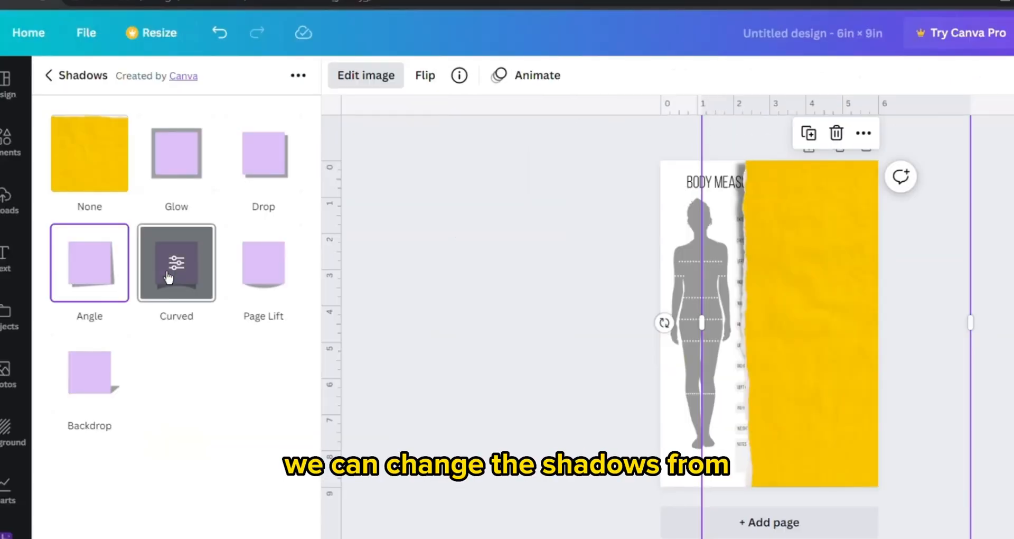
Step: Try the Angle, Curved, Page Lift and Backdrop shadows on the yellow torn paper
{"action": "left_click", "coordinate": [87, 266]}
{"action": "left_click", "coordinate": [205, 277]}
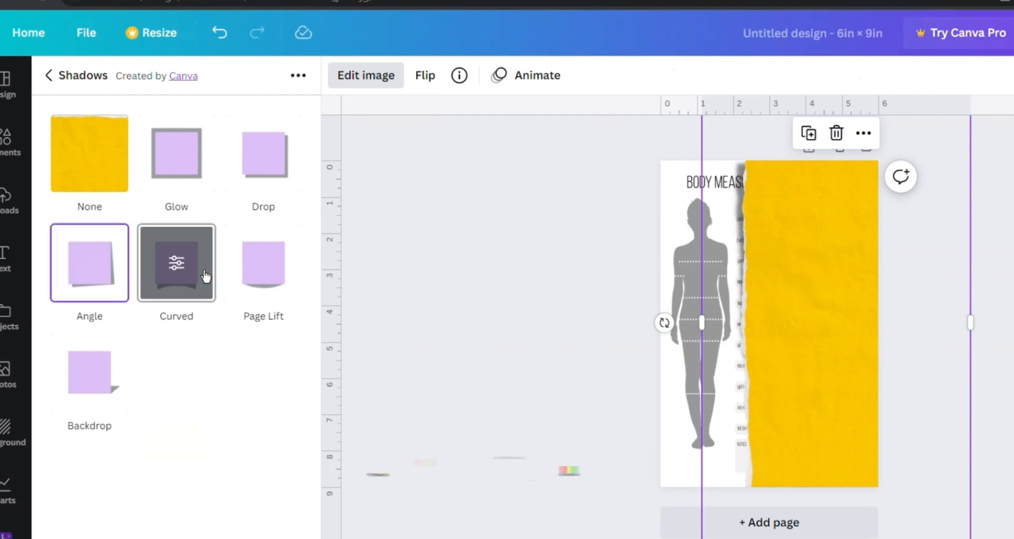
{"action": "left_click", "coordinate": [270, 277]}
{"action": "left_click", "coordinate": [90, 370]}
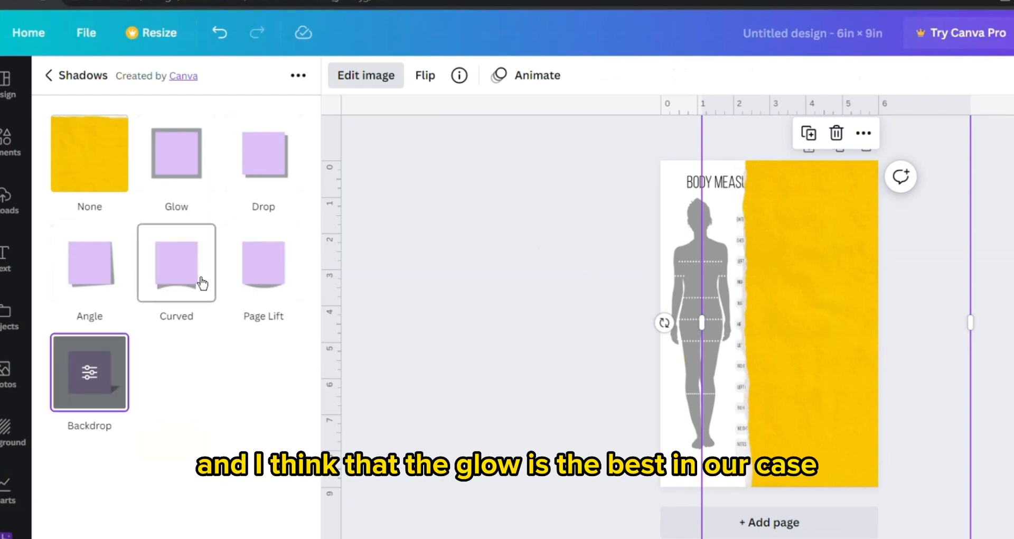
Step: Apply the Glow shadow to the yellow torn paper
{"action": "left_click", "coordinate": [193, 180]}
{"action": "left_click", "coordinate": [370, 203]}
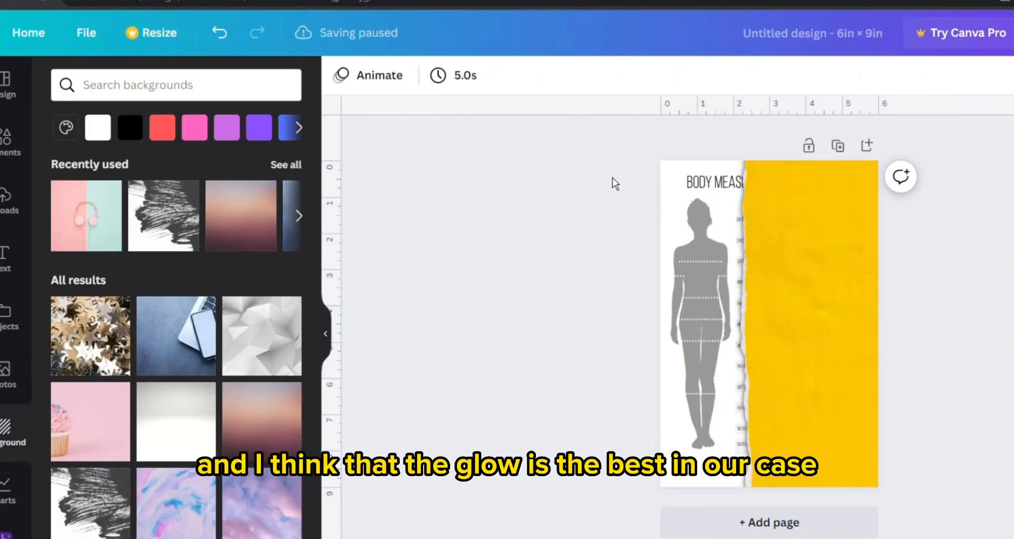
{"action": "left_click", "coordinate": [790, 236]}
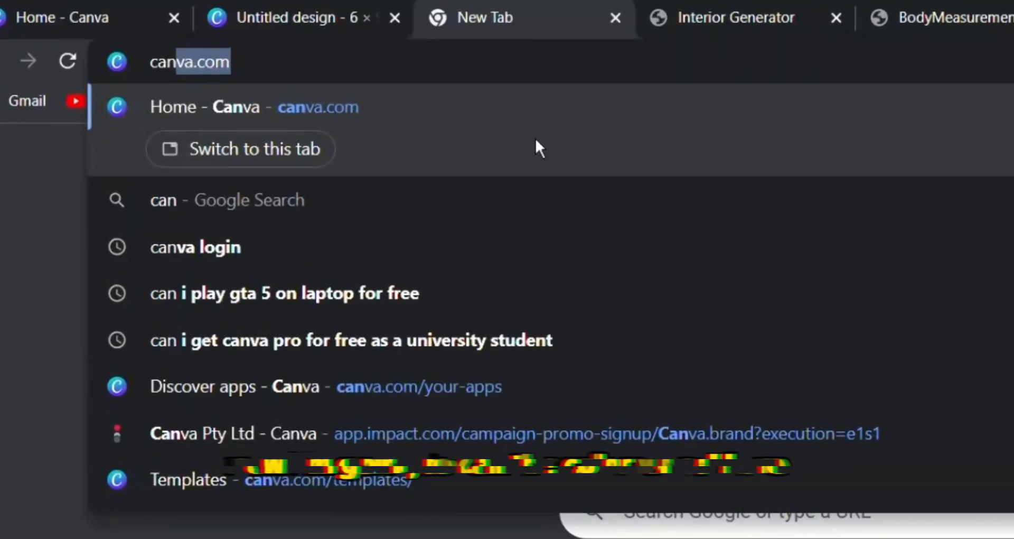
Step: Search the web for "canva color wheel" in a new browser tab
{"action": "type", "text": "va "}
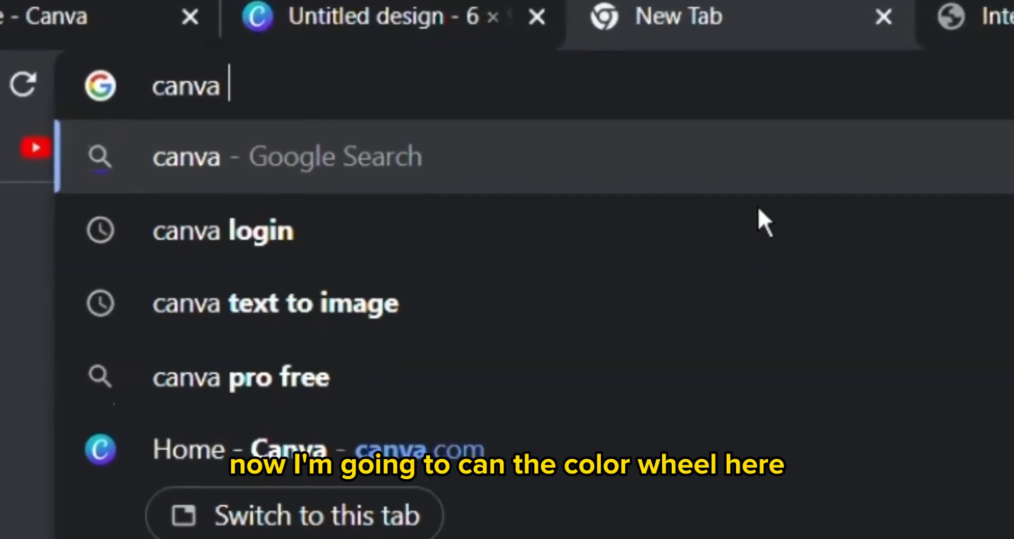
{"action": "type", "text": "color wheel"}
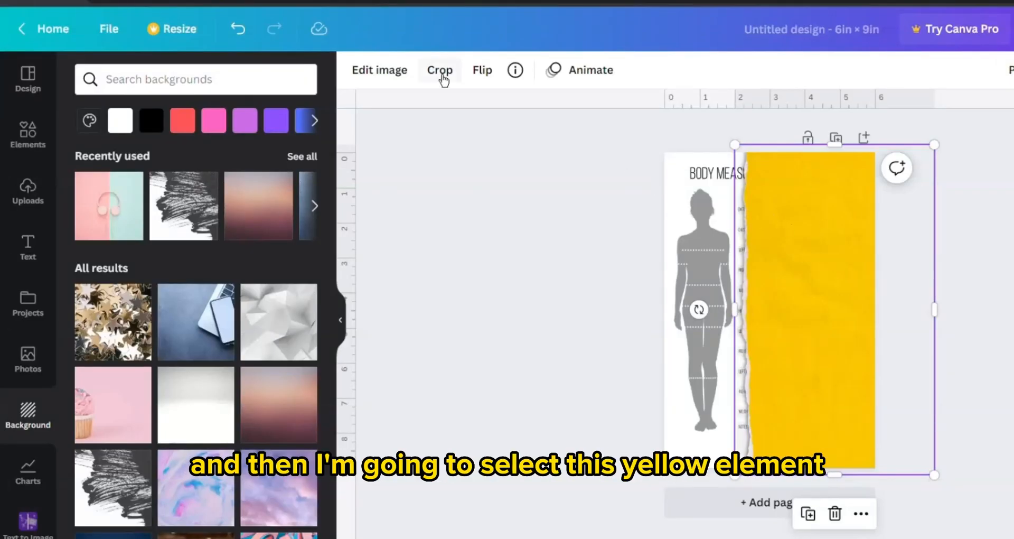
Step: Set the page background to the torn paper's yellow and copy its hex colour code
{"action": "left_click", "coordinate": [392, 80]}
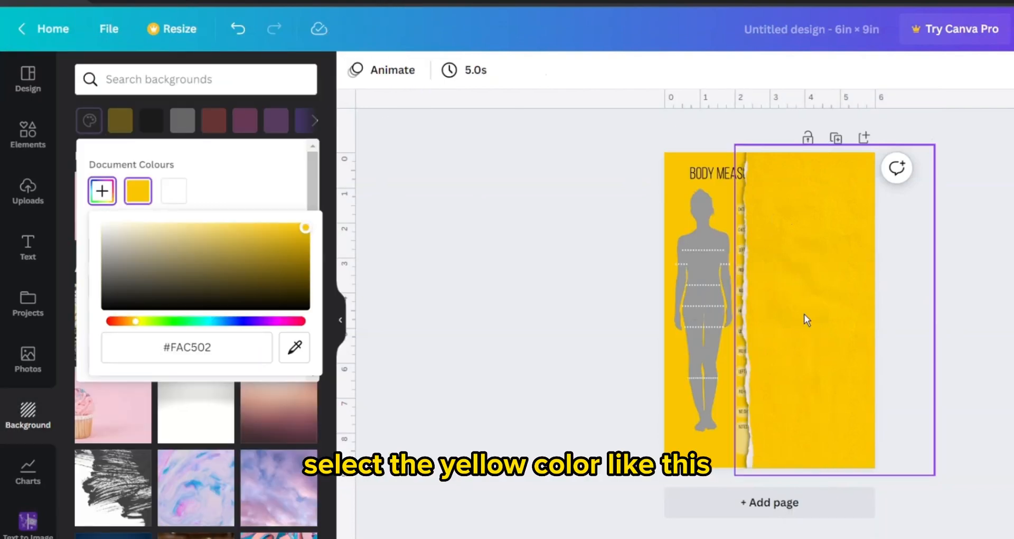
{"action": "left_click", "coordinate": [200, 356]}
{"action": "key", "text": "ctrl+c"}
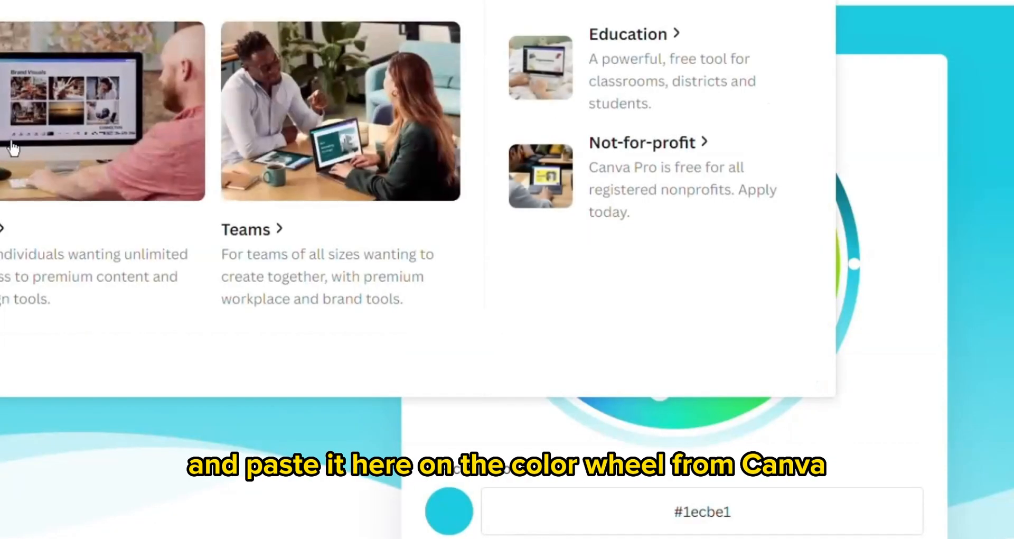
Step: Set the picked colour on Canva's color wheel to #FCC901 and examine its complementary combination
{"action": "scroll", "coordinate": [389, 389], "scroll_direction": "down", "scroll_amount": 3}
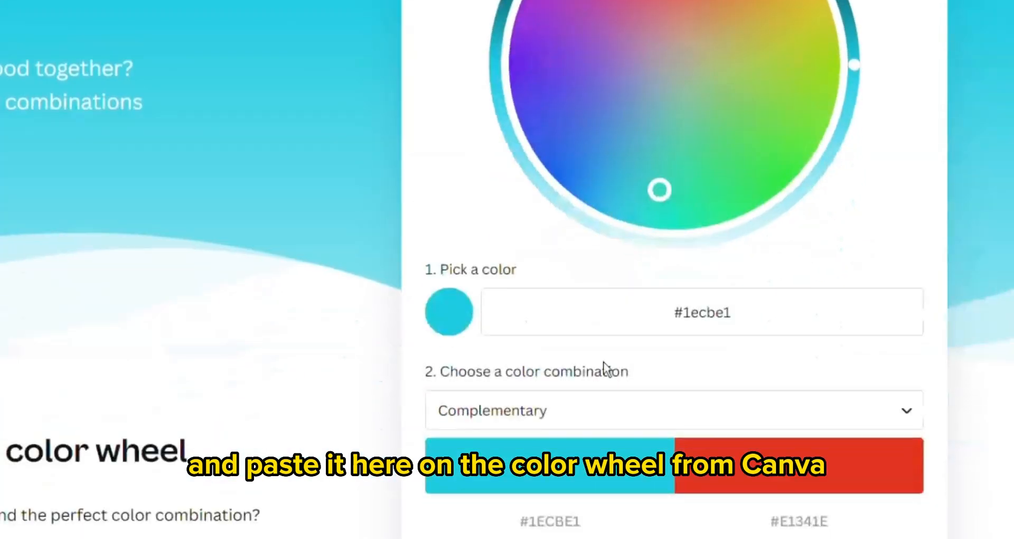
{"action": "left_click", "coordinate": [708, 313]}
{"action": "key", "text": "ctrl+v"}
{"action": "scroll", "coordinate": [544, 298], "scroll_direction": "up", "scroll_amount": 3}
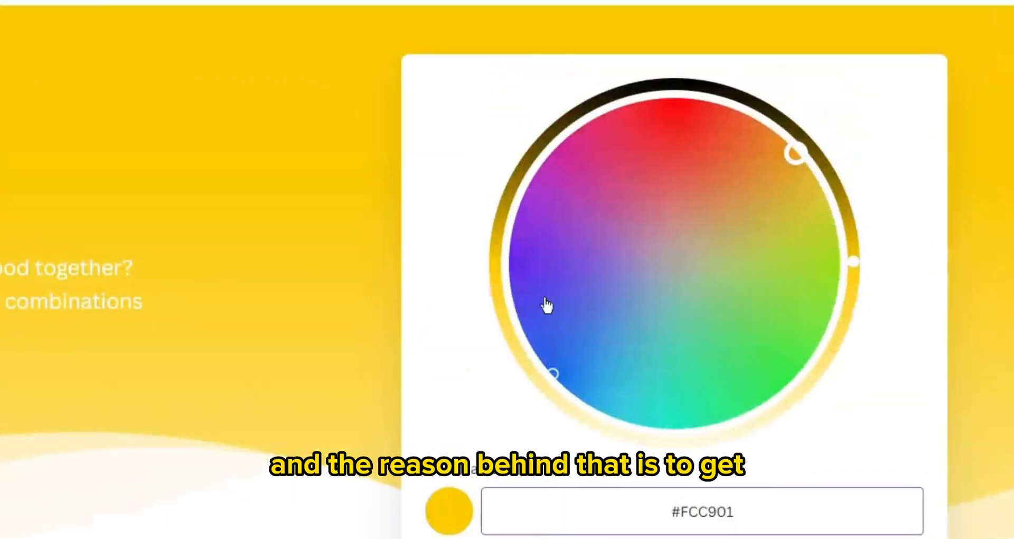
{"action": "scroll", "coordinate": [544, 298], "scroll_direction": "down", "scroll_amount": 3}
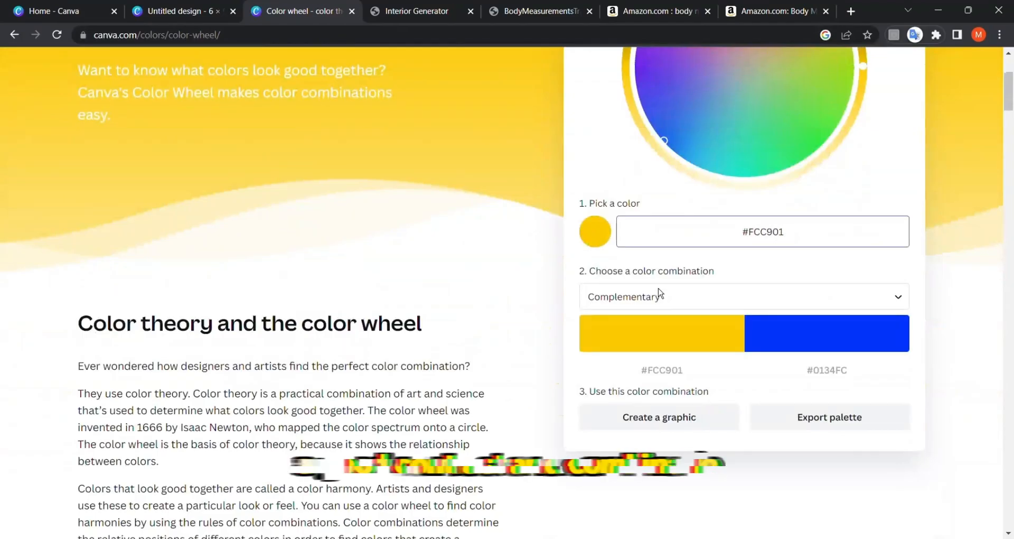
{"action": "scroll", "coordinate": [544, 298], "scroll_direction": "up", "scroll_amount": 3}
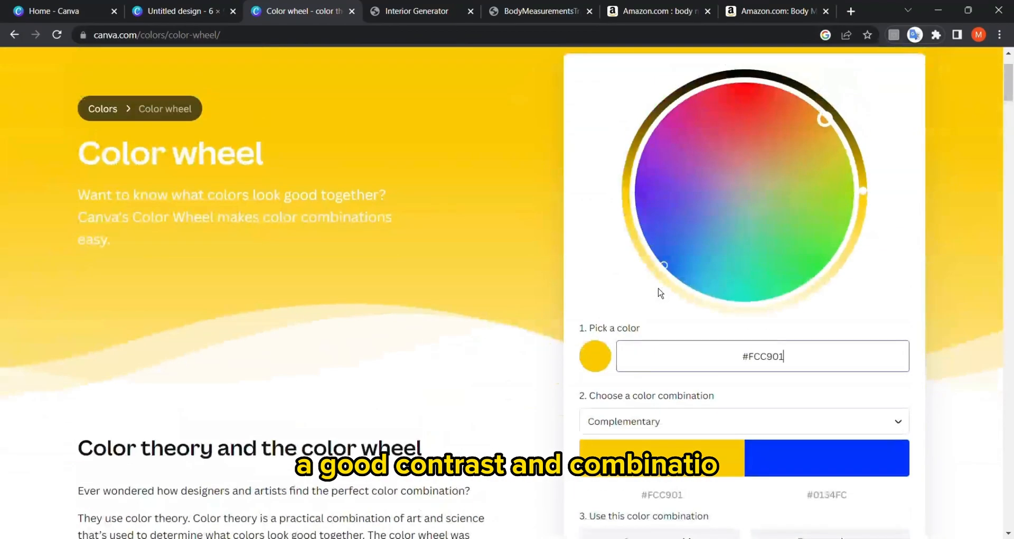
{"action": "scroll", "coordinate": [661, 293], "scroll_direction": "down", "scroll_amount": 1}
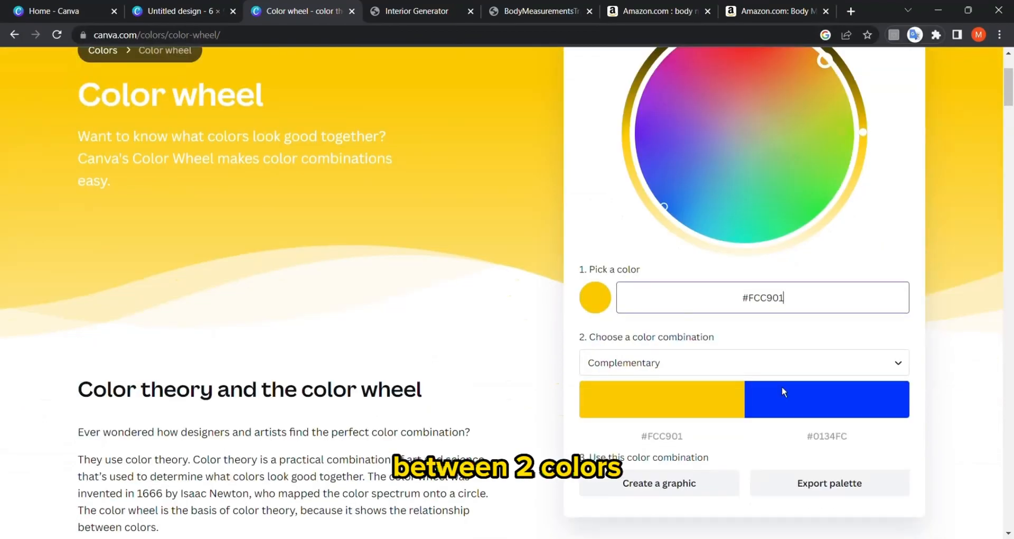
Step: Copy the complementary blue code #0134FC and apply it as the page background colour in the design
{"action": "left_click", "coordinate": [829, 438]}
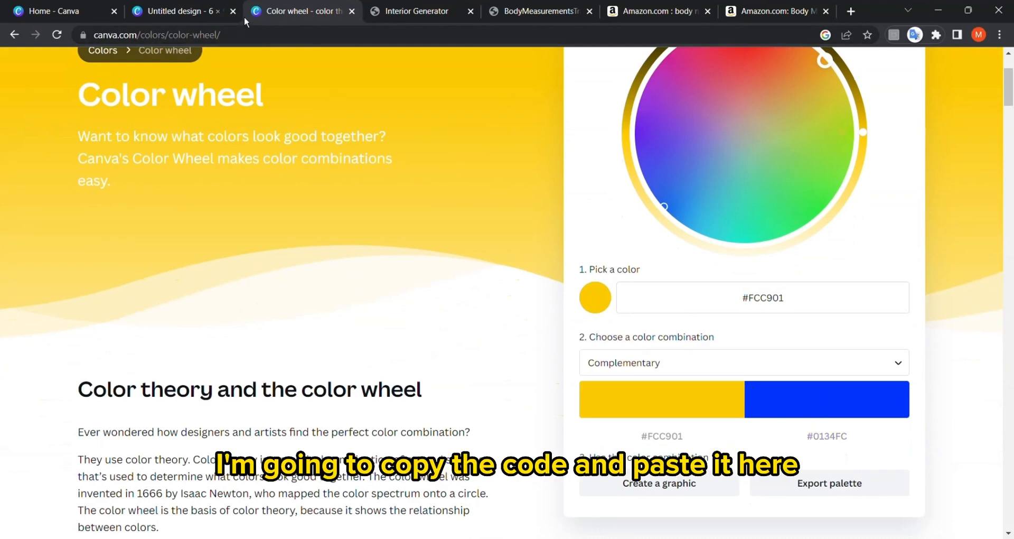
{"action": "left_click", "coordinate": [183, 11]}
{"action": "type", "text": "#0134FC"}
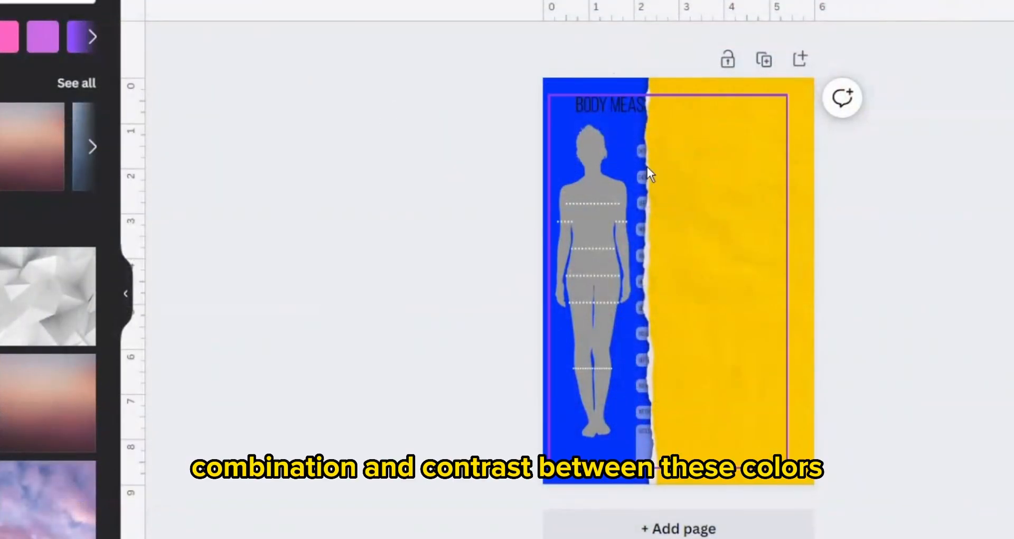
Step: Shift the yellow torn paper slightly right to uncover more of the tracker's field labels
{"action": "left_click", "coordinate": [792, 176]}
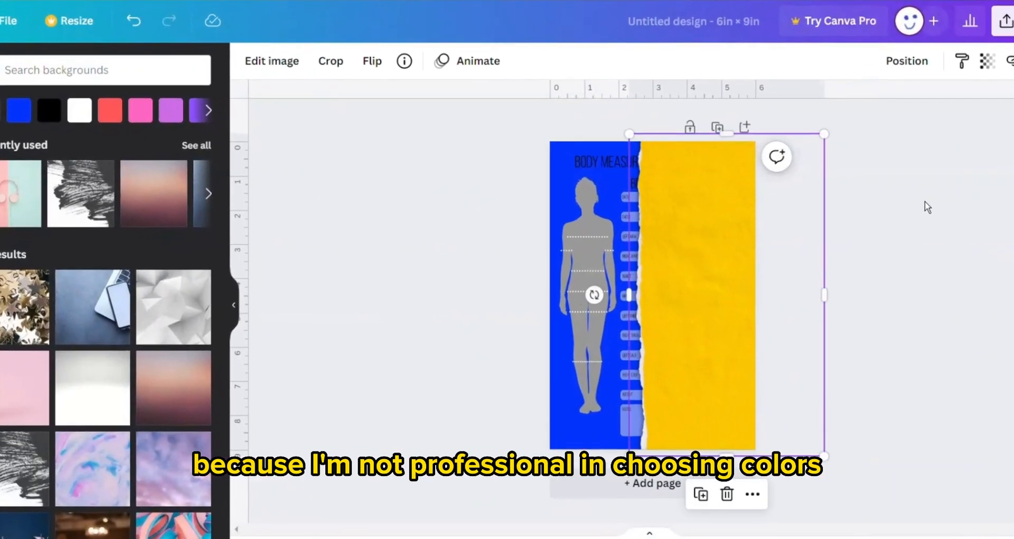
{"action": "left_click", "coordinate": [926, 204]}
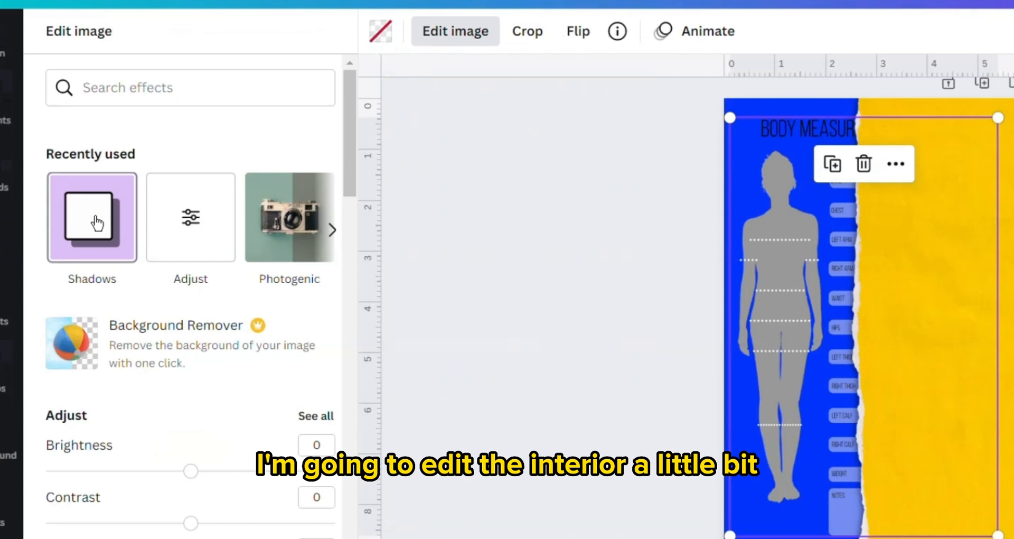
Step: Adjust the tracker image to brightness 15, contrast 17, saturation 100 and blur -28, and raise its clarity
{"action": "left_click", "coordinate": [199, 224]}
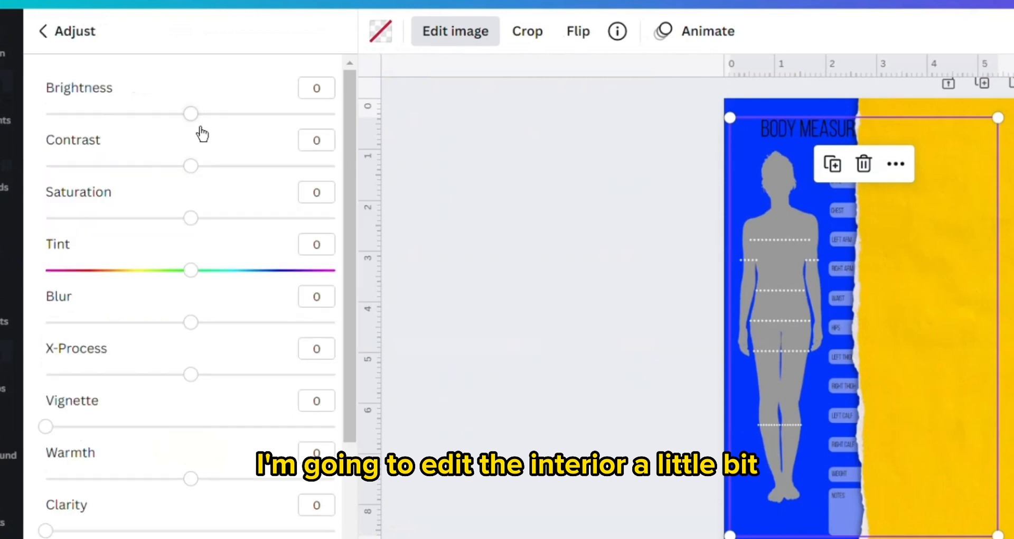
{"action": "left_click_drag", "start_coordinate": [200, 127], "coordinate": [220, 129]}
{"action": "left_click_drag", "start_coordinate": [191, 166], "coordinate": [215, 167]}
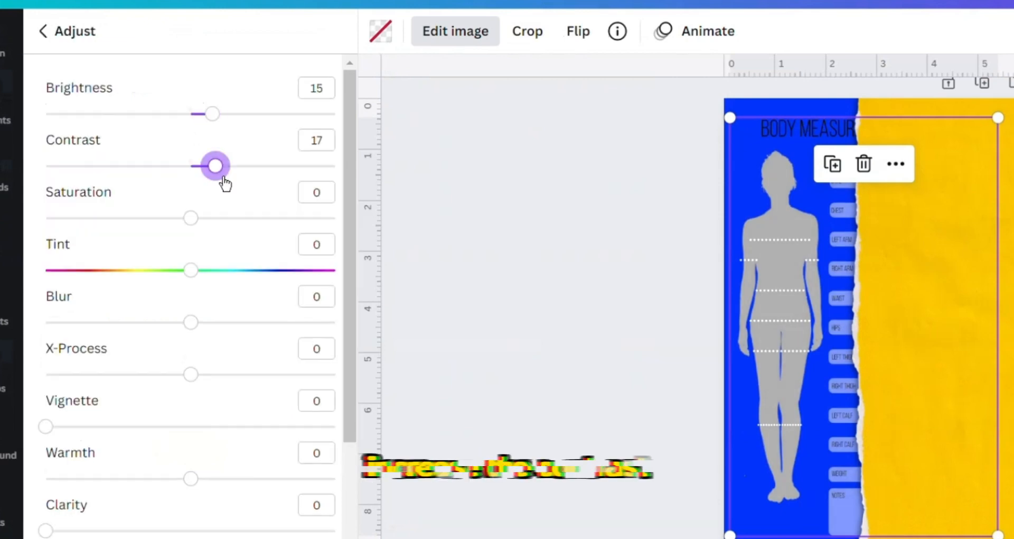
{"action": "left_click_drag", "start_coordinate": [244, 230], "coordinate": [343, 222]}
{"action": "scroll", "coordinate": [211, 264], "scroll_direction": "down", "scroll_amount": 2}
{"action": "left_click_drag", "start_coordinate": [191, 229], "coordinate": [153, 258]}
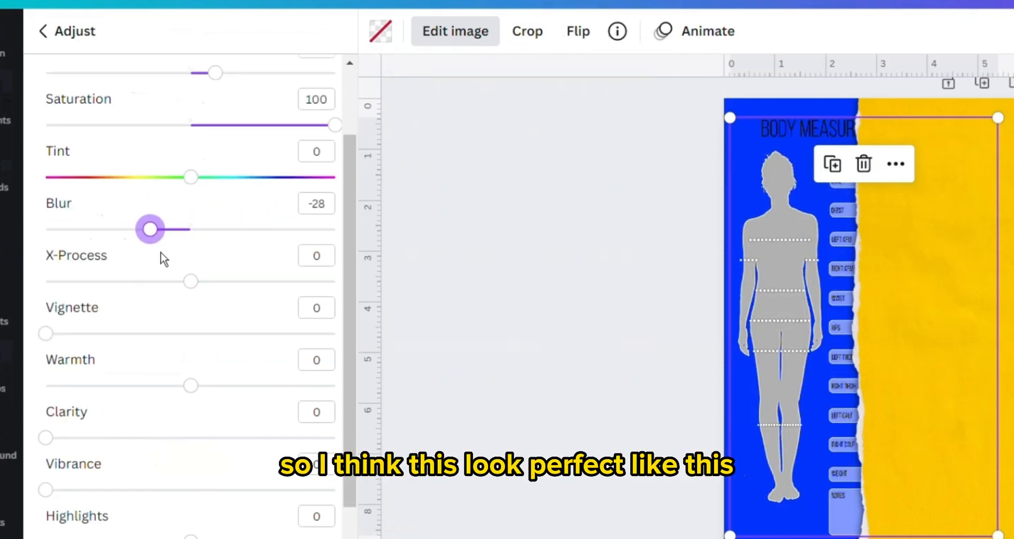
{"action": "left_click_drag", "start_coordinate": [46, 437], "coordinate": [162, 447]}
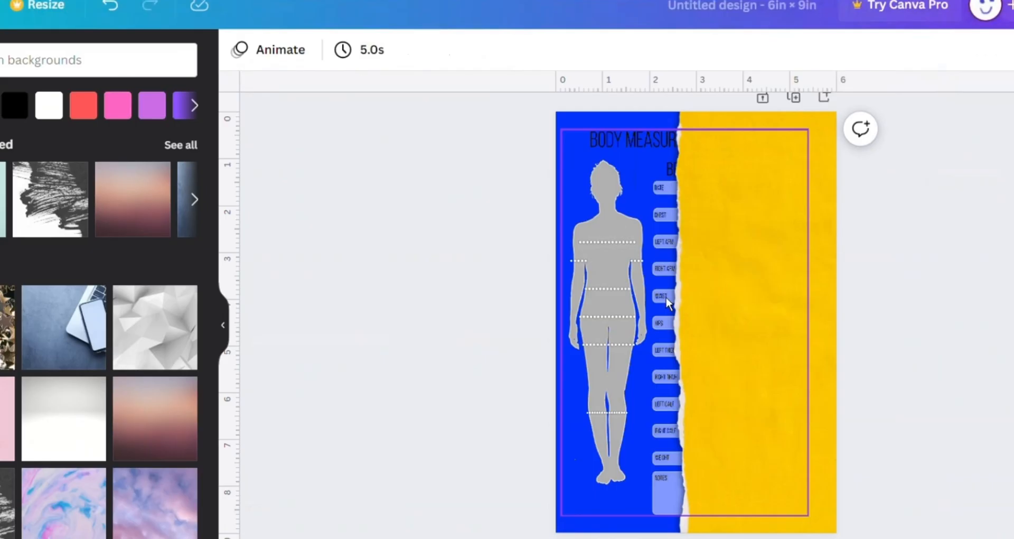
Step: Move the yellow torn paper left so it covers the tracker's blurry field labels
{"action": "left_click", "coordinate": [627, 237]}
{"action": "left_click_drag", "start_coordinate": [764, 302], "coordinate": [743, 302]}
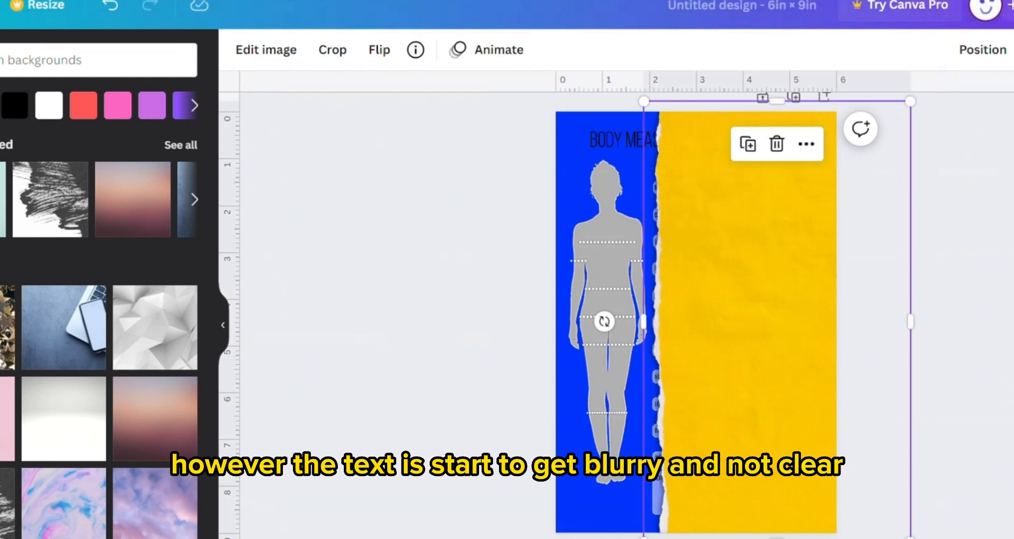
{"action": "left_click", "coordinate": [382, 227]}
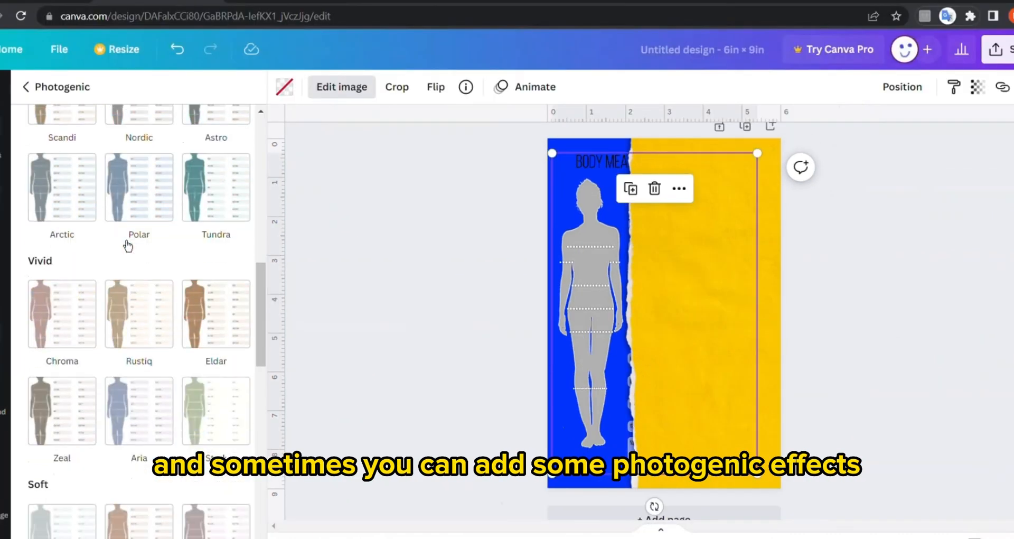
Step: Browse the Photogenic effects and open the full set of filters for the tracker image
{"action": "scroll", "coordinate": [127, 242], "scroll_direction": "up", "scroll_amount": 5}
{"action": "left_click", "coordinate": [72, 95]}
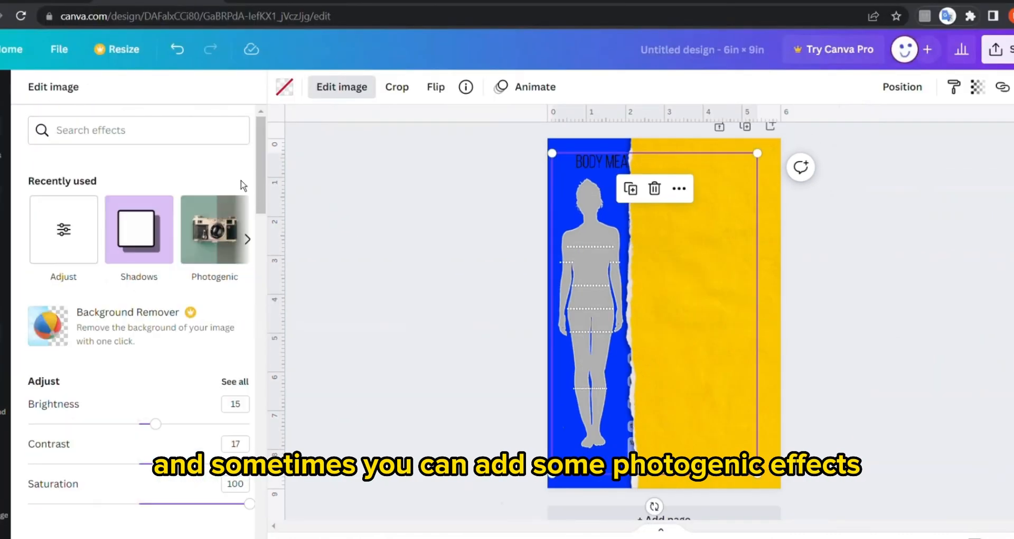
{"action": "scroll", "coordinate": [242, 185], "scroll_direction": "down", "scroll_amount": 5}
{"action": "left_click", "coordinate": [238, 188]}
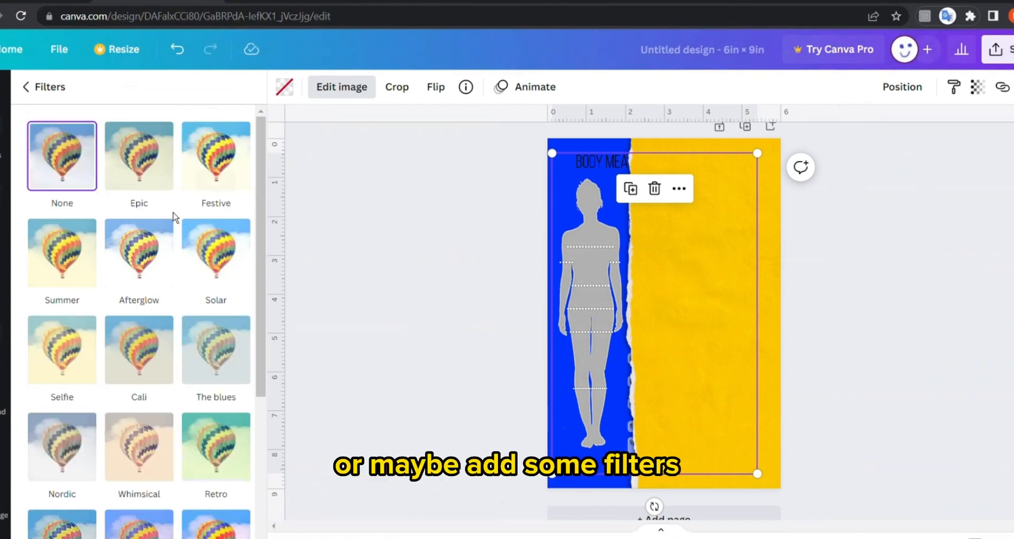
Step: Try the Edge filter on the tracker image and undo it
{"action": "scroll", "coordinate": [171, 217], "scroll_direction": "down", "scroll_amount": 5}
{"action": "left_click", "coordinate": [62, 310]}
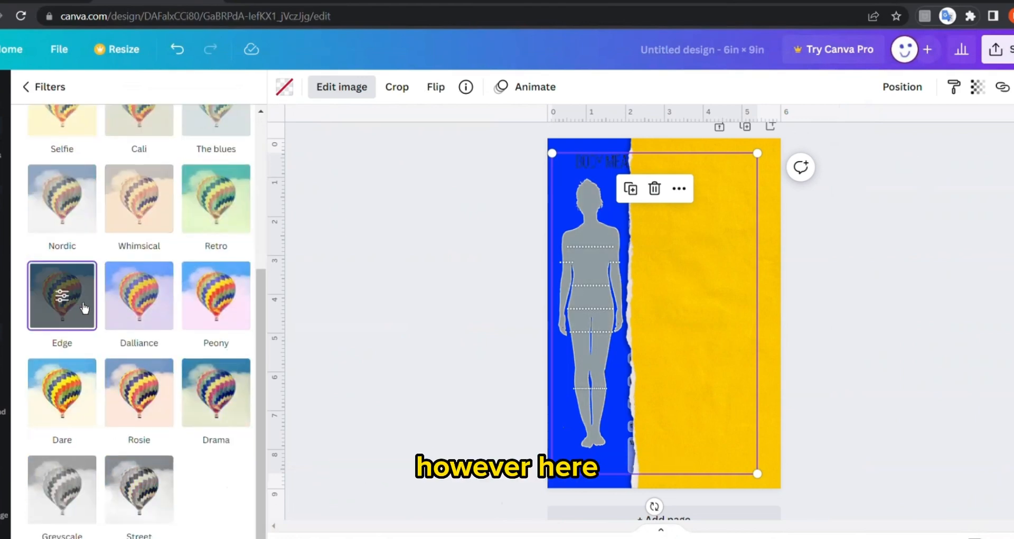
{"action": "left_click", "coordinate": [427, 240]}
{"action": "key", "text": "ctrl+z"}
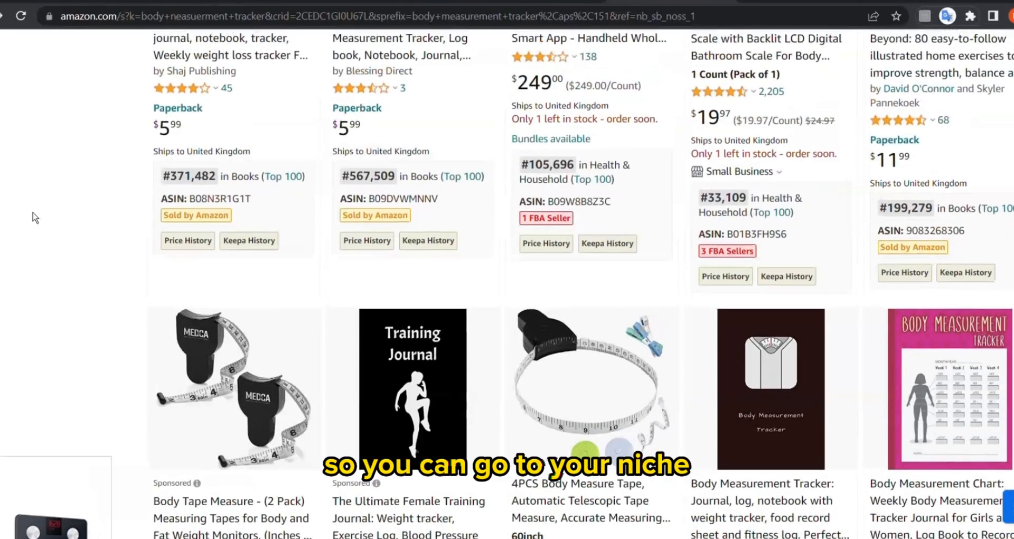
Step: Browse the Amazon body measurement tracker results for cover design inspiration
{"action": "scroll", "coordinate": [34, 217], "scroll_direction": "up", "scroll_amount": 4}
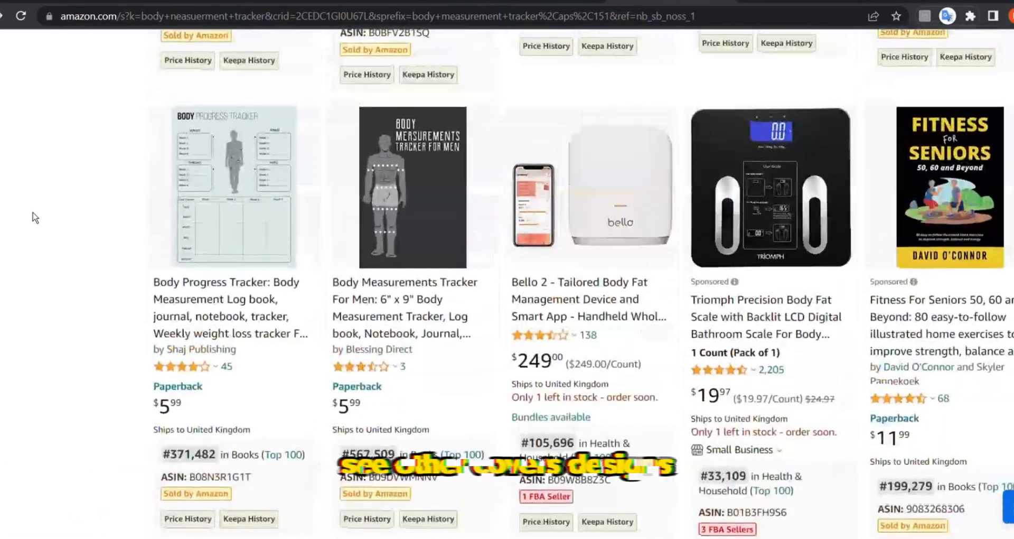
{"action": "scroll", "coordinate": [34, 217], "scroll_direction": "down", "scroll_amount": 15}
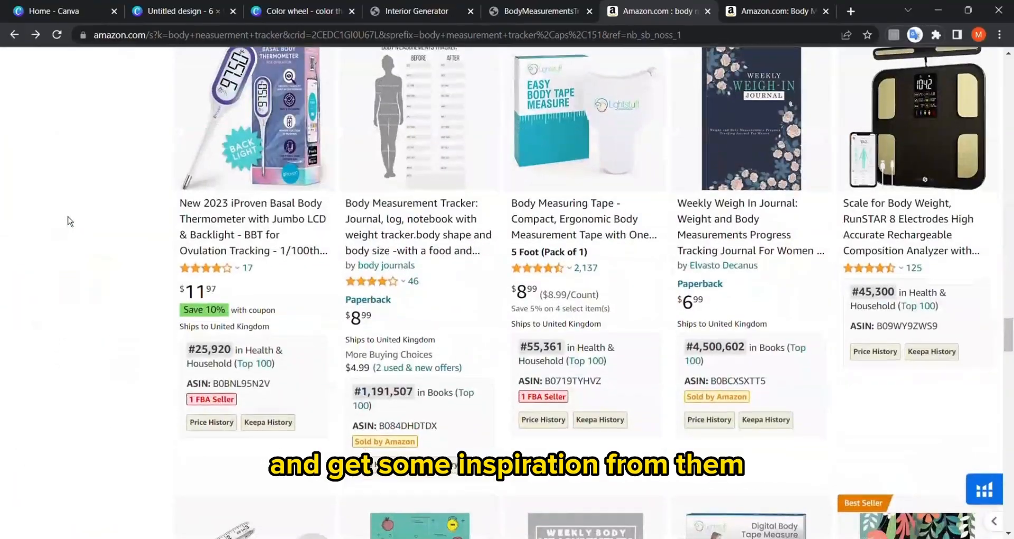
{"action": "scroll", "coordinate": [67, 220], "scroll_direction": "down", "scroll_amount": 15}
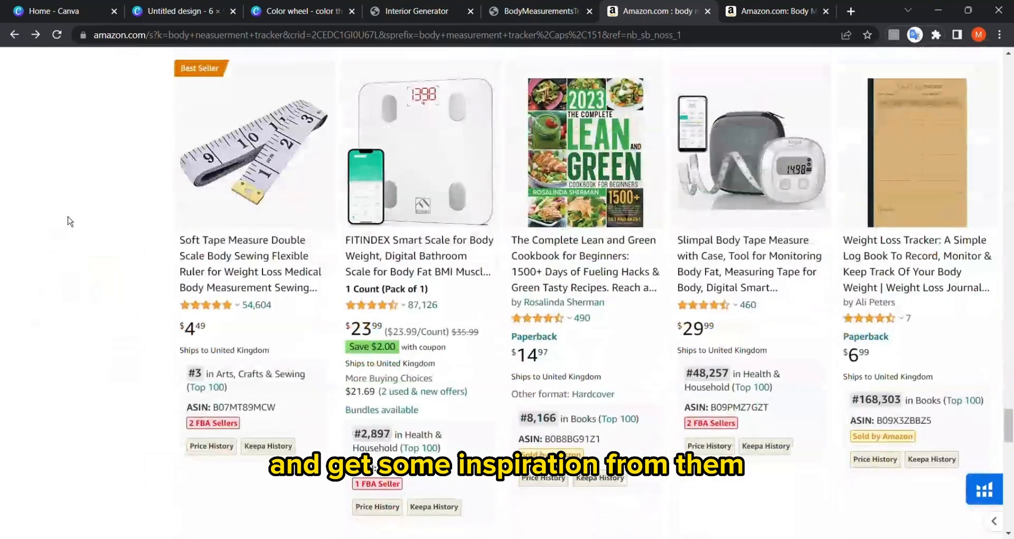
{"action": "scroll", "coordinate": [68, 221], "scroll_direction": "down", "scroll_amount": 8}
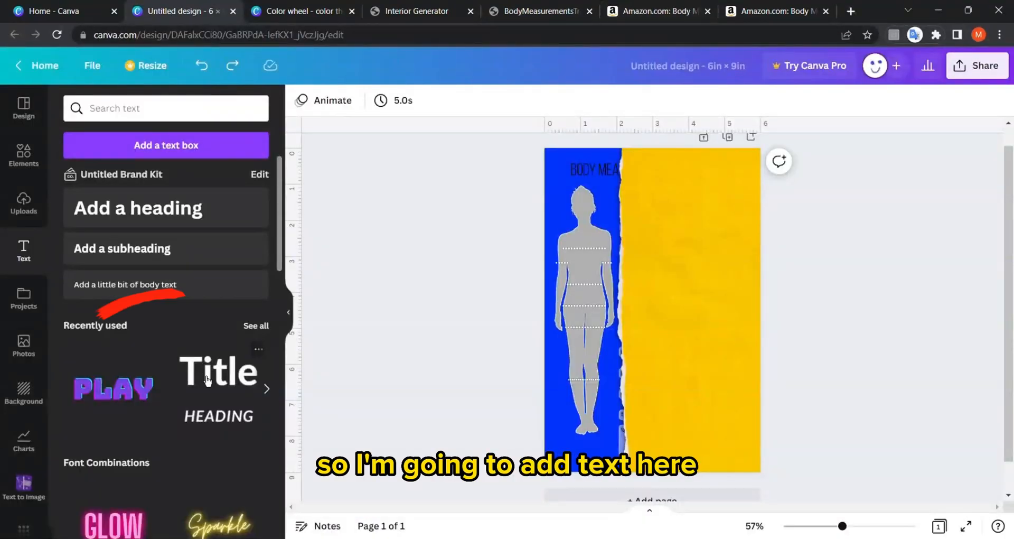
Step: Add the Title/HEADING text combination, delete its HEADING line, and place the title on the yellow paper with the wording "Body"
{"action": "left_click", "coordinate": [208, 379]}
{"action": "left_click", "coordinate": [650, 335]}
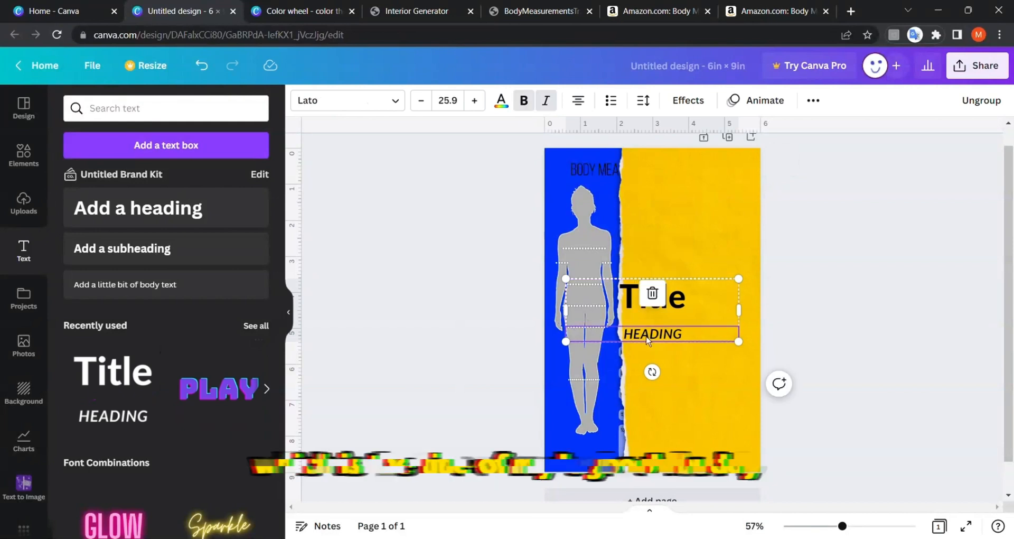
{"action": "key", "text": "Delete"}
{"action": "left_click_drag", "start_coordinate": [702, 302], "coordinate": [739, 272]}
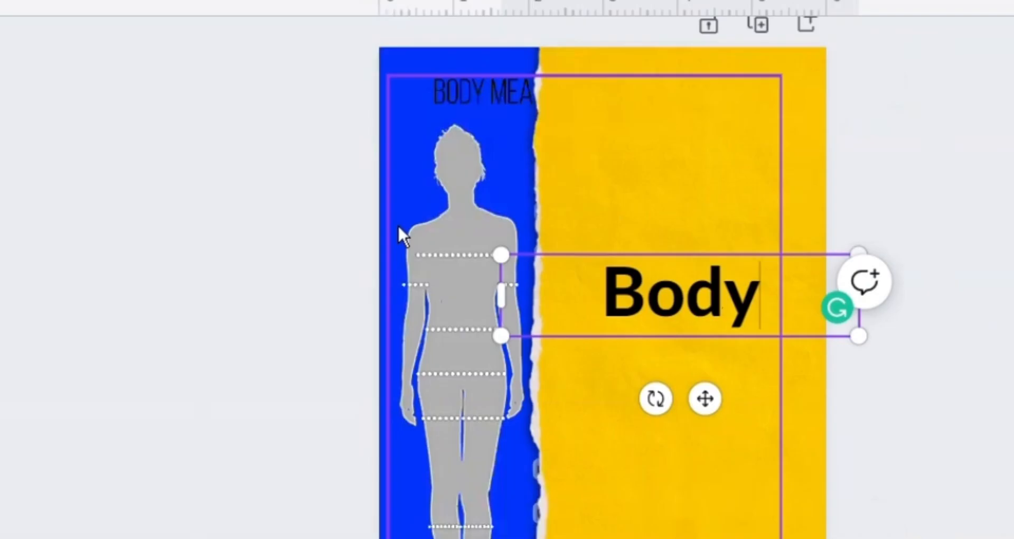
Step: Duplicate the "Body" text directly below itself and change the copy to "Measurments"
{"action": "left_click_drag", "start_coordinate": [672, 273], "coordinate": [671, 313]}
{"action": "double_click", "coordinate": [641, 392]}
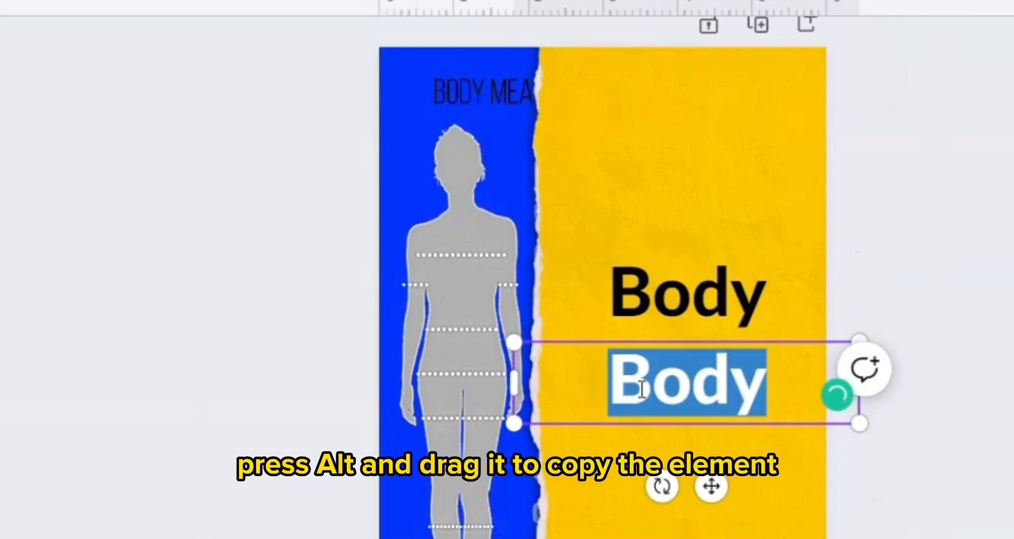
{"action": "type", "text": "M"}
{"action": "type", "text": "e"}
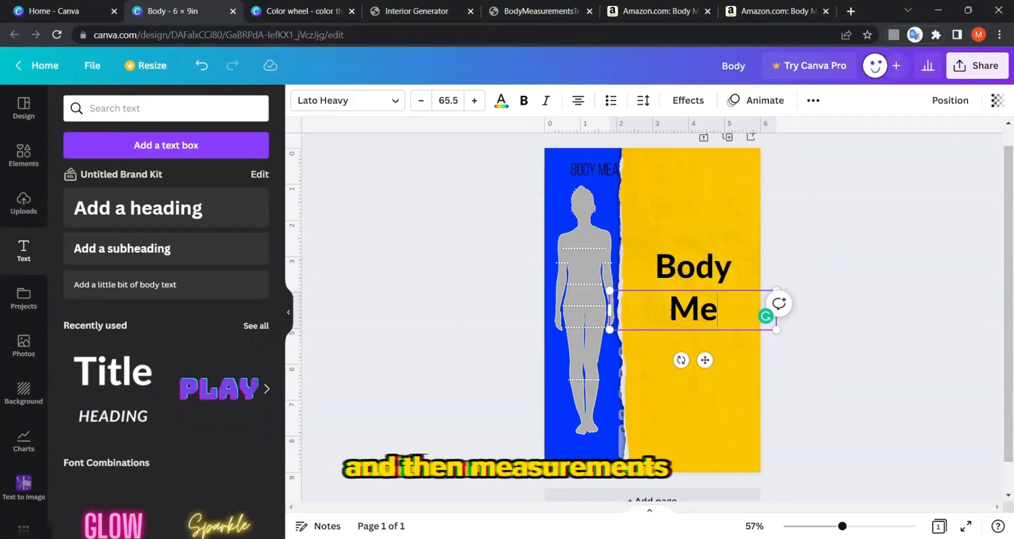
{"action": "type", "text": "asurements"}
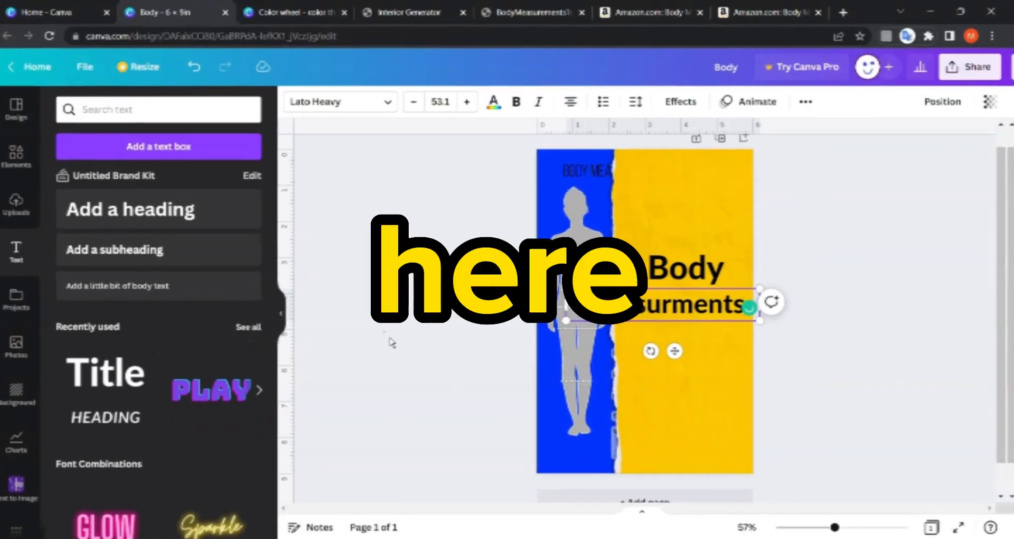
{"action": "left_click", "coordinate": [390, 341]}
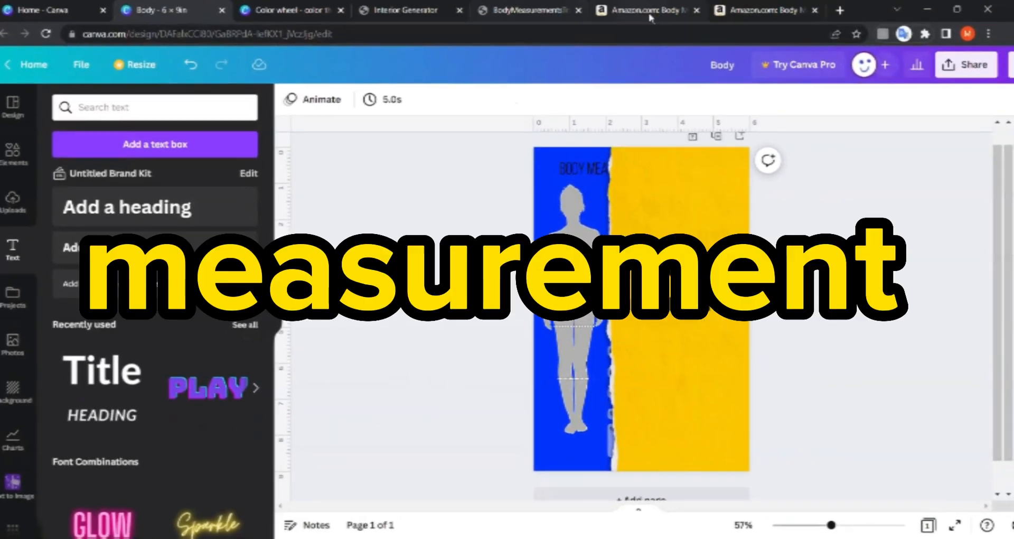
Step: Switch to the Amazon results for "body measurement tracker" and examine how competing books word their titles
{"action": "left_click", "coordinate": [650, 8]}
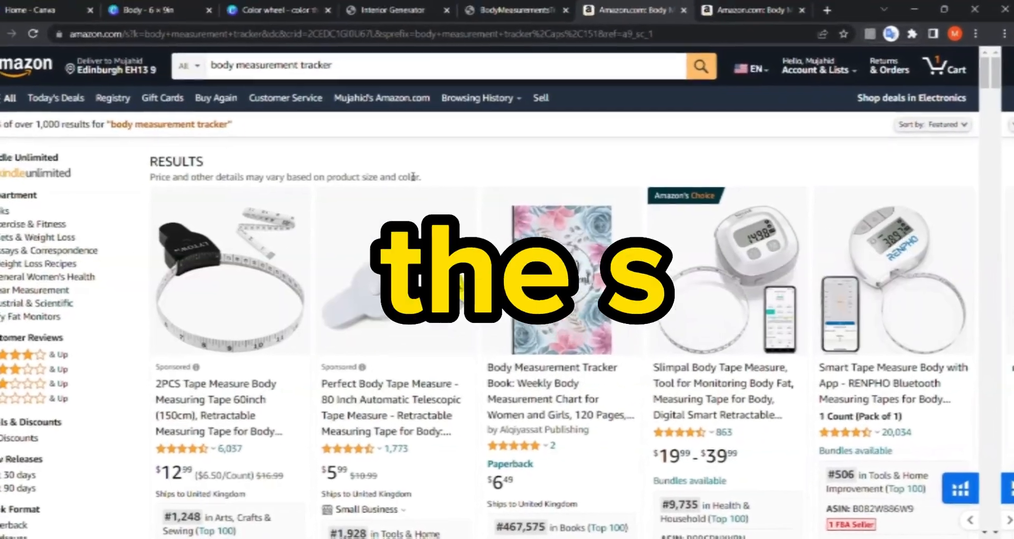
{"action": "scroll", "coordinate": [512, 195], "scroll_direction": "down", "scroll_amount": 3}
{"action": "scroll", "coordinate": [508, 198], "scroll_direction": "down", "scroll_amount": 5}
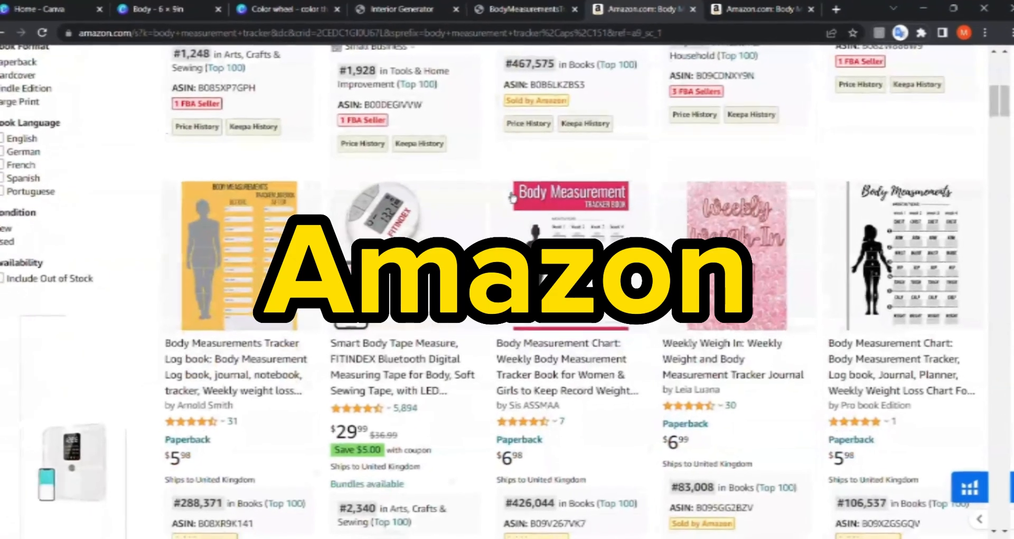
{"action": "scroll", "coordinate": [509, 198], "scroll_direction": "down", "scroll_amount": 4}
{"action": "scroll", "coordinate": [520, 196], "scroll_direction": "down", "scroll_amount": 4}
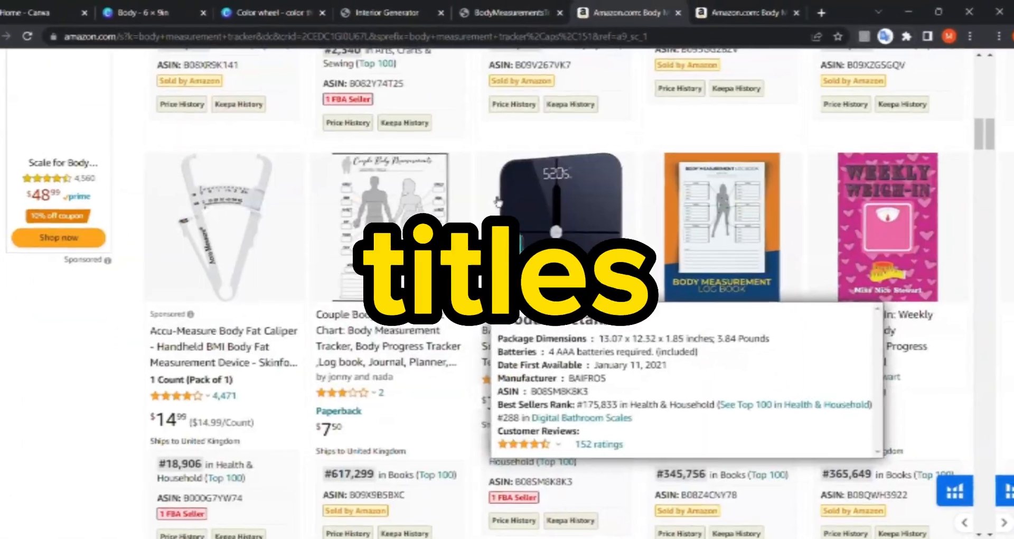
{"action": "scroll", "coordinate": [515, 177], "scroll_direction": "down", "scroll_amount": 5}
{"action": "scroll", "coordinate": [190, 254], "scroll_direction": "down", "scroll_amount": 8}
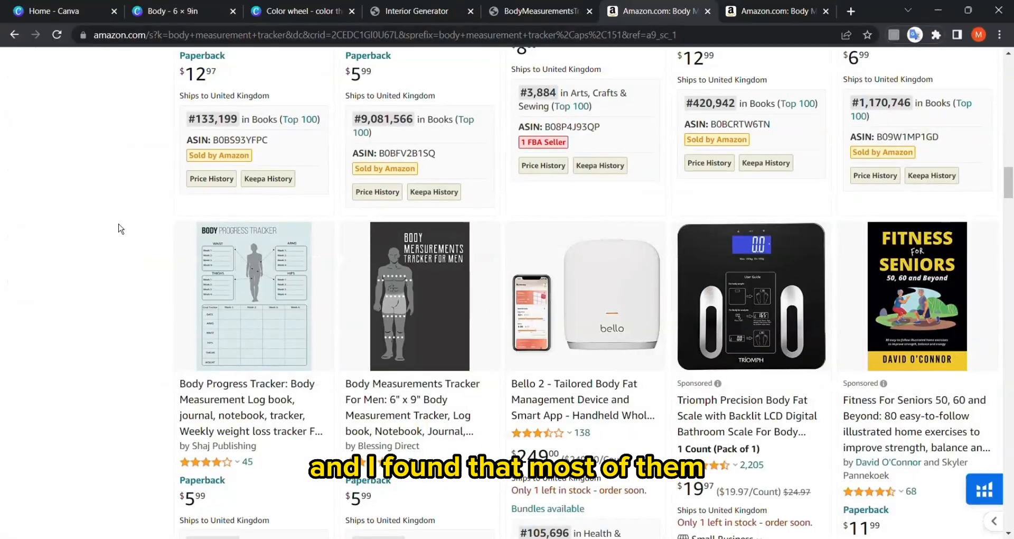
{"action": "scroll", "coordinate": [120, 229], "scroll_direction": "down", "scroll_amount": 3}
{"action": "scroll", "coordinate": [121, 228], "scroll_direction": "up", "scroll_amount": 20}
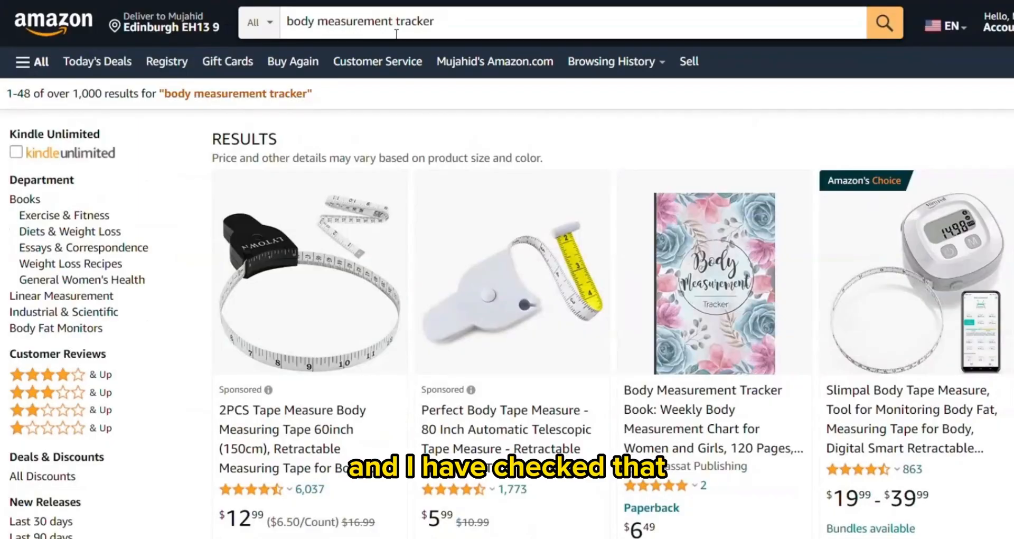
Step: Search Amazon for "body measurements tracker" and check the title wording on the interior PDF at a larger size
{"action": "left_click", "coordinate": [321, 67]}
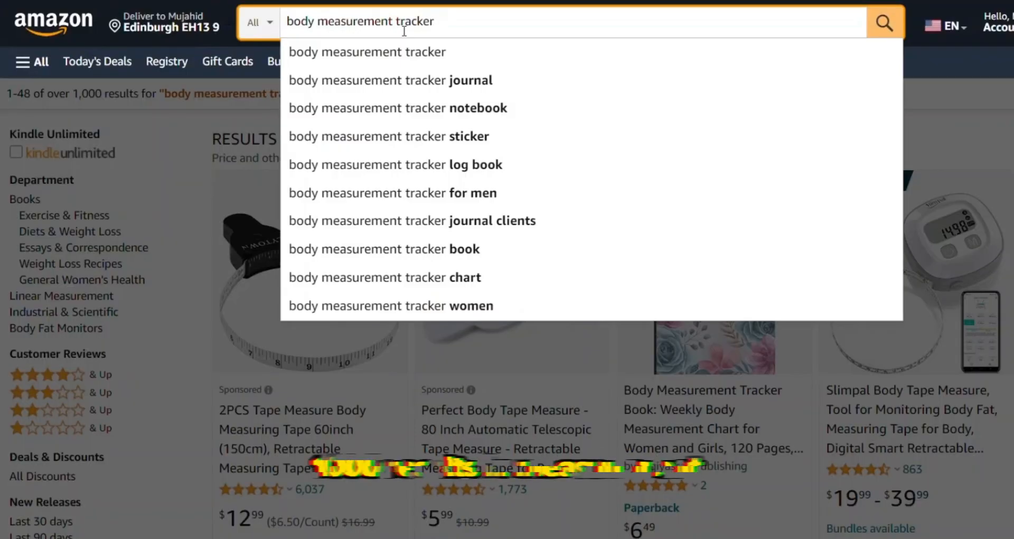
{"action": "type", "text": "s"}
{"action": "key", "text": "Return"}
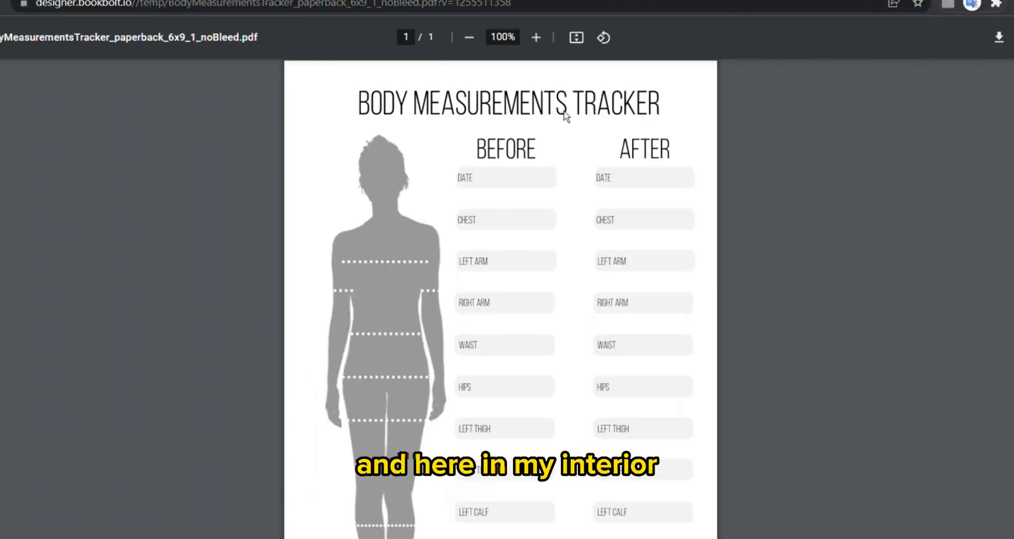
{"action": "scroll", "coordinate": [567, 117], "scroll_direction": "up", "scroll_amount": 4}
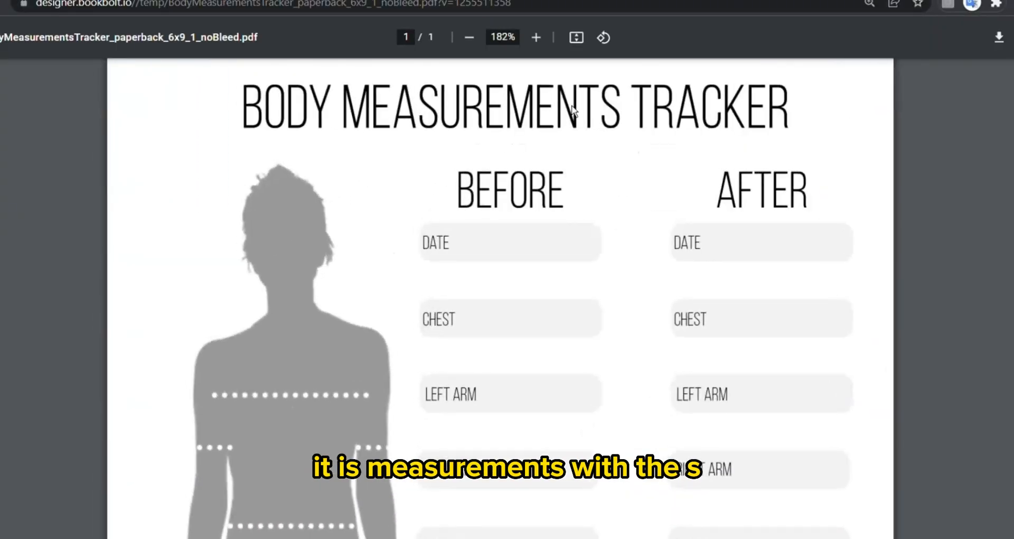
{"action": "scroll", "coordinate": [573, 111], "scroll_direction": "up", "scroll_amount": 2}
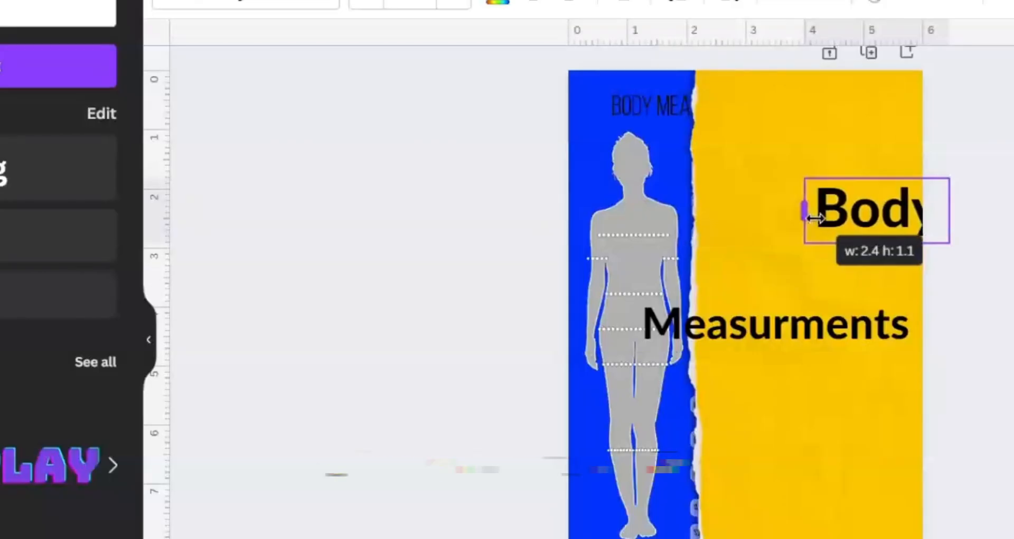
Step: Narrow the "Body" text box to about 2.4 in wide and move it to the upper part of the yellow paper
{"action": "left_click_drag", "start_coordinate": [808, 210], "coordinate": [790, 230]}
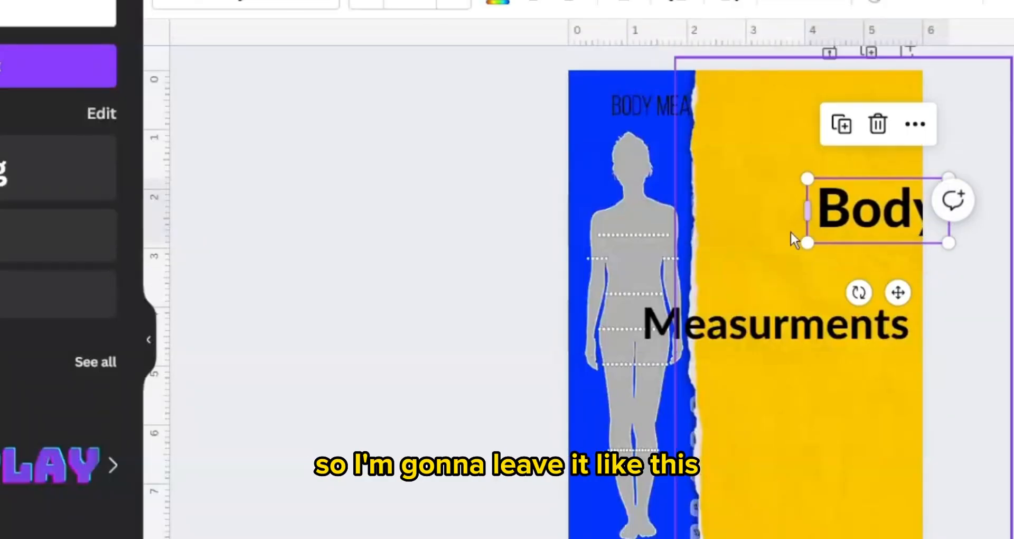
{"action": "left_click", "coordinate": [790, 231]}
{"action": "left_click", "coordinate": [873, 230]}
{"action": "left_click_drag", "start_coordinate": [874, 230], "coordinate": [769, 145]}
Step: Enlarge "Body" to span the top of the yellow paper and fit a smaller "Measurments" directly beneath it
{"action": "left_click_drag", "start_coordinate": [847, 159], "coordinate": [931, 221]}
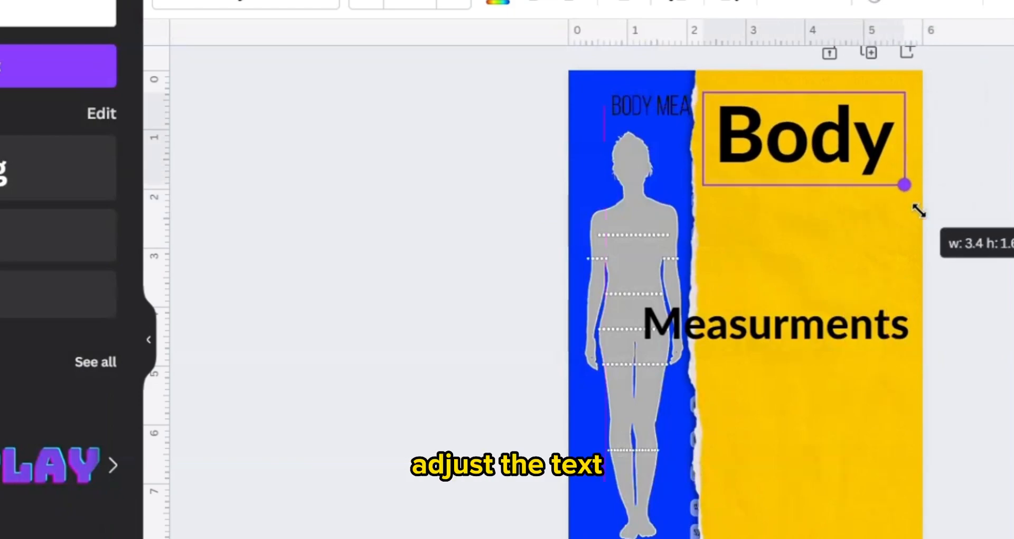
{"action": "left_click_drag", "start_coordinate": [885, 181], "coordinate": [875, 172]}
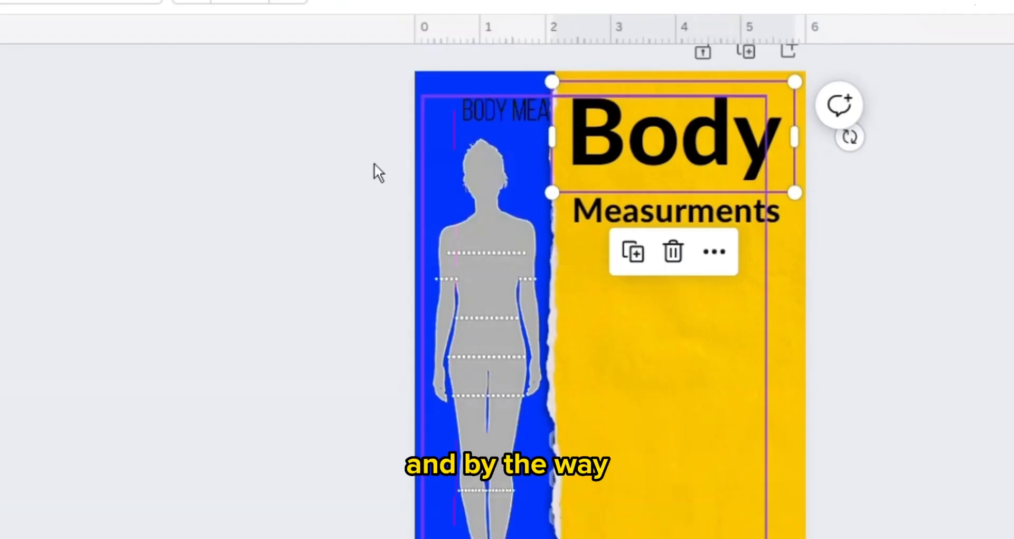
{"action": "left_click", "coordinate": [442, 202]}
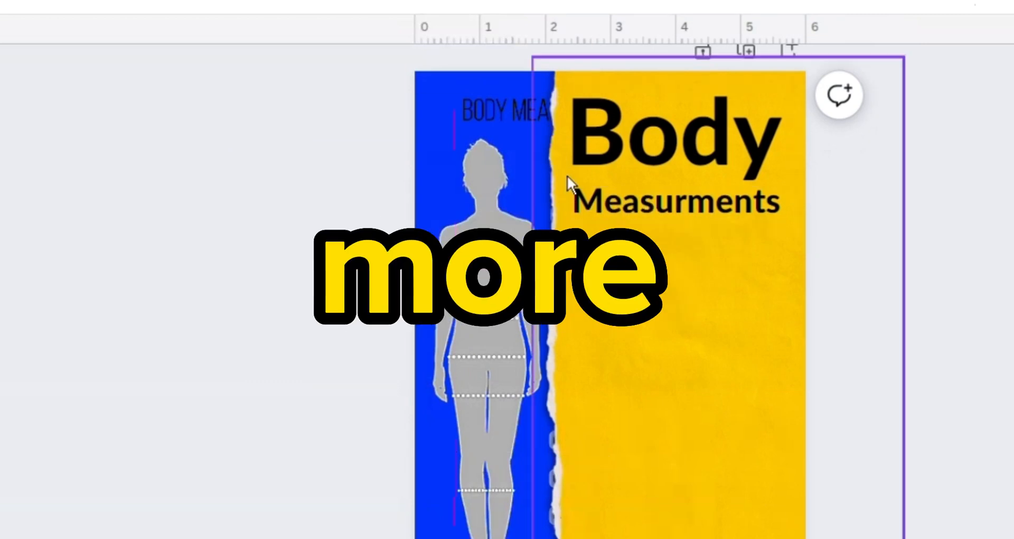
{"action": "left_click", "coordinate": [605, 167]}
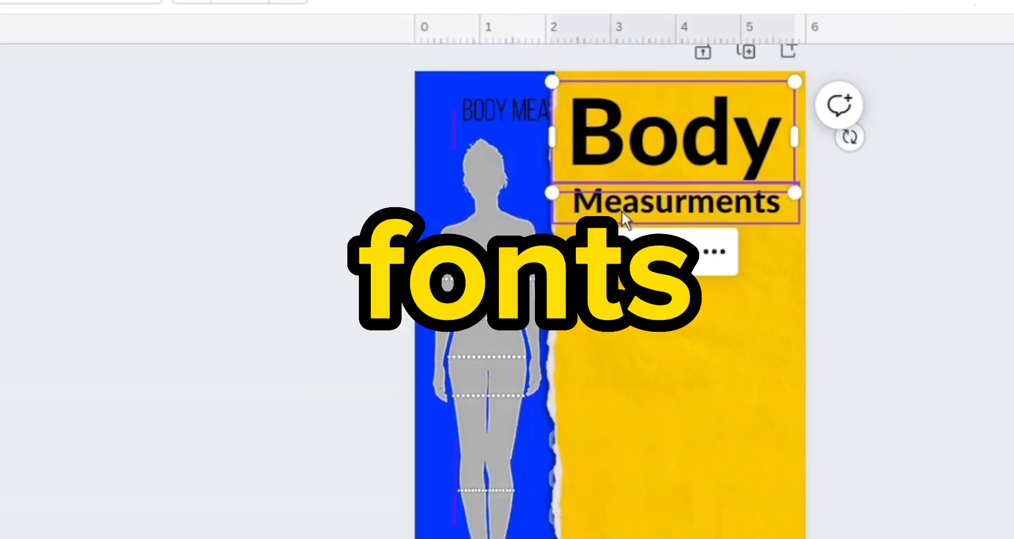
{"action": "left_click", "coordinate": [169, 260]}
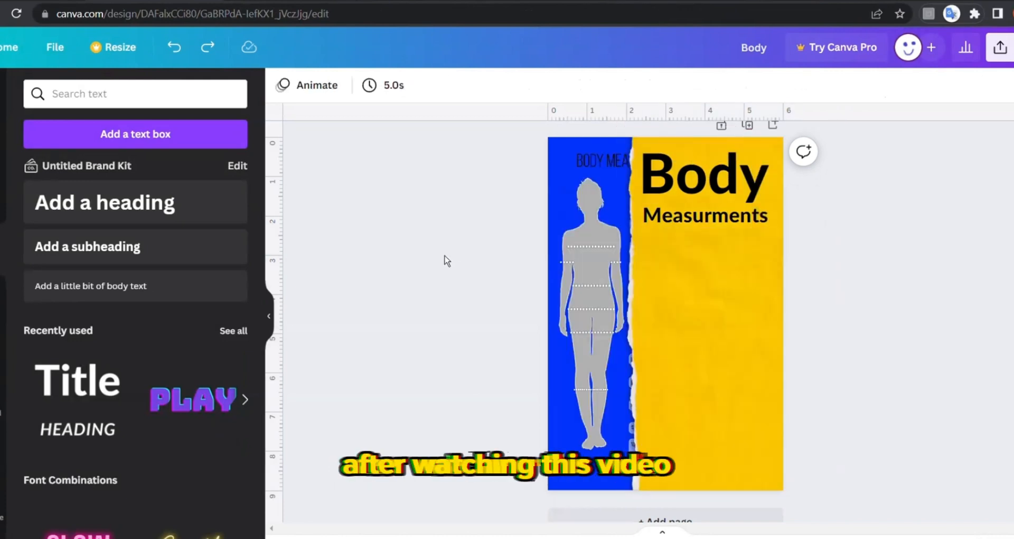
Step: Move the "Body" and "Measurments" lines together farther down the yellow paper
{"action": "left_click", "coordinate": [704, 222]}
{"action": "left_click_drag", "start_coordinate": [704, 223], "coordinate": [704, 266]}
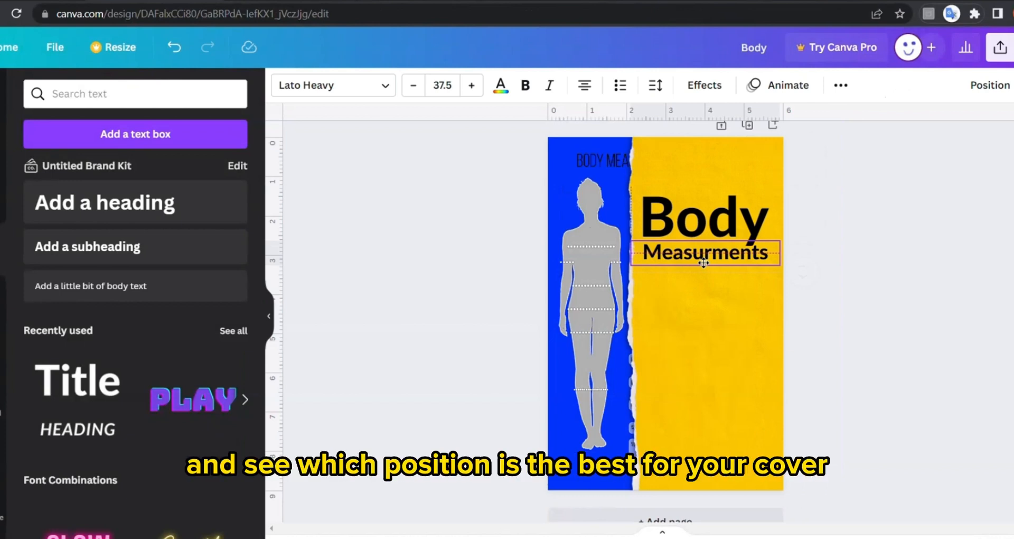
{"action": "left_click", "coordinate": [478, 248]}
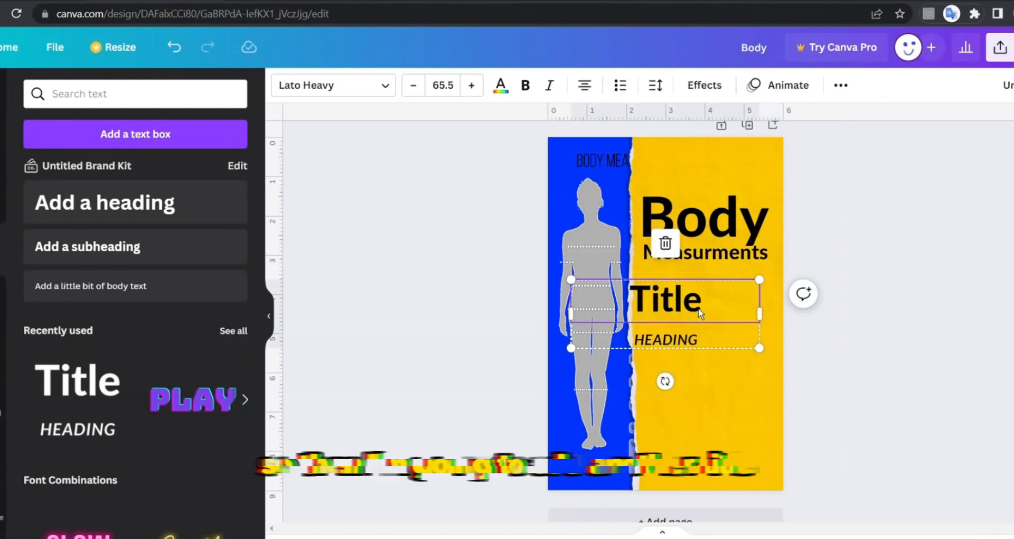
Step: Add another Title/HEADING text combination, delete its Title line, and change the heading to "LOG BOOK"
{"action": "key", "text": "Delete"}
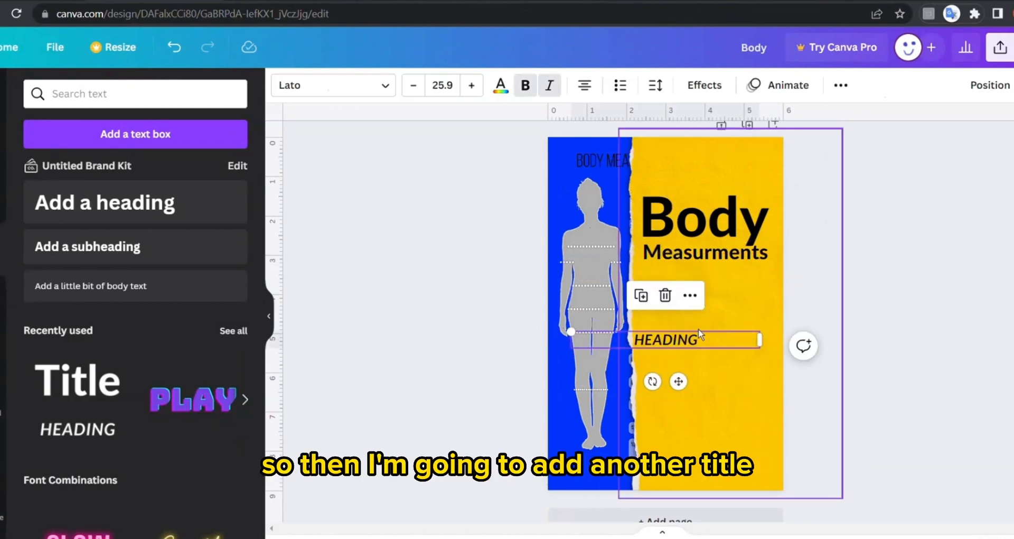
{"action": "double_click", "coordinate": [687, 345]}
{"action": "type", "text": "LO"}
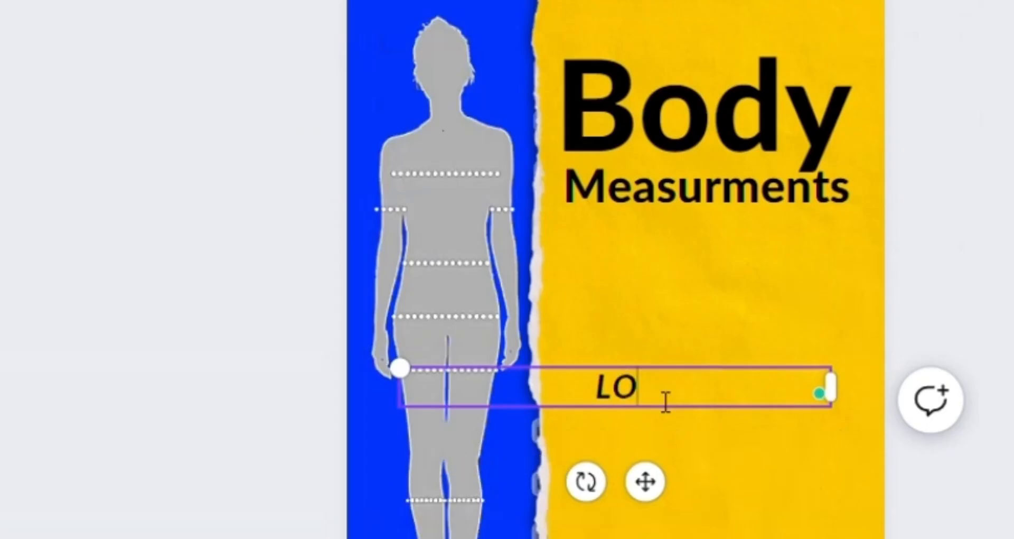
{"action": "type", "text": "G BOOK"}
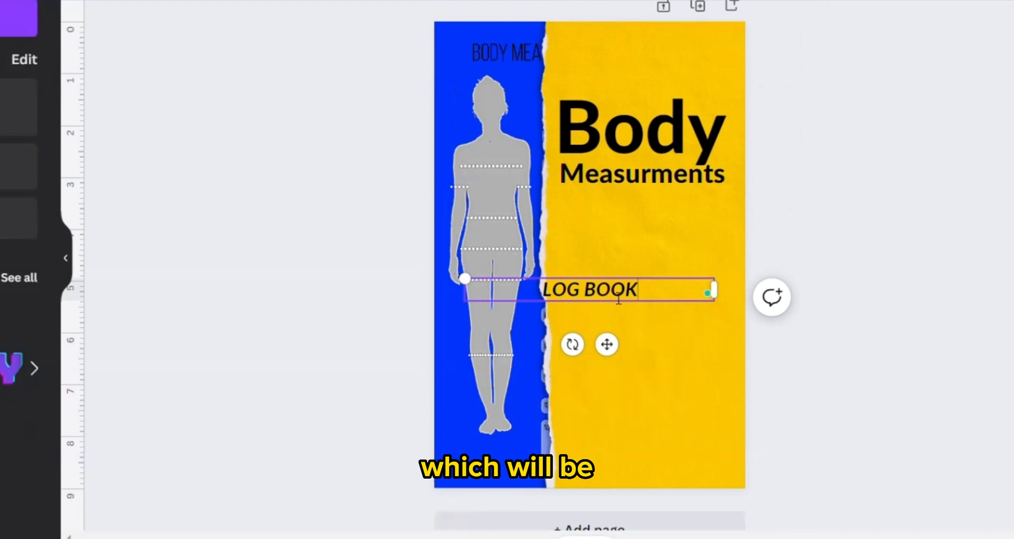
{"action": "left_click", "coordinate": [263, 226]}
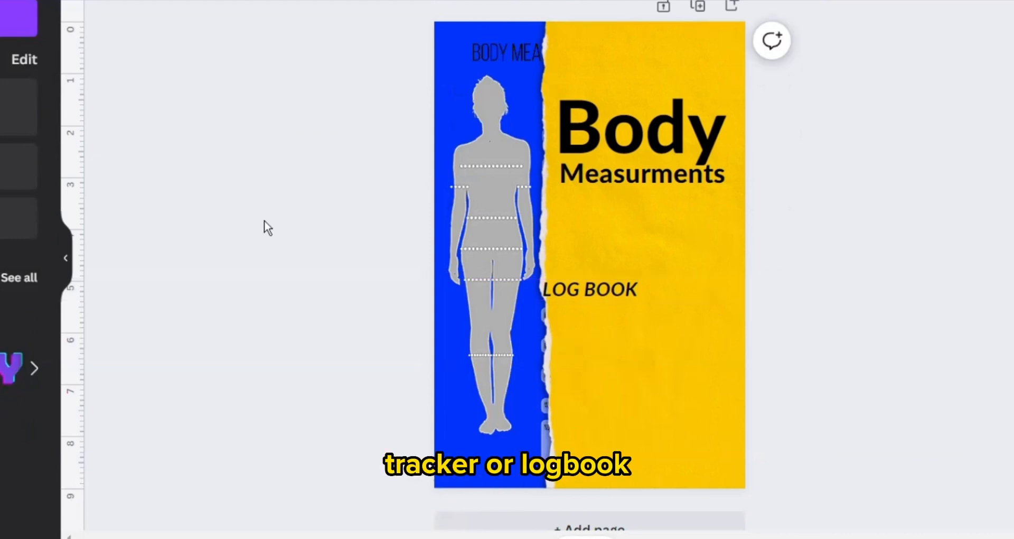
Step: Narrow the "LOG BOOK" text box and place it directly beneath "Measurments", lined up with that word's right end
{"action": "left_click", "coordinate": [601, 286]}
{"action": "left_click_drag", "start_coordinate": [601, 286], "coordinate": [627, 292]}
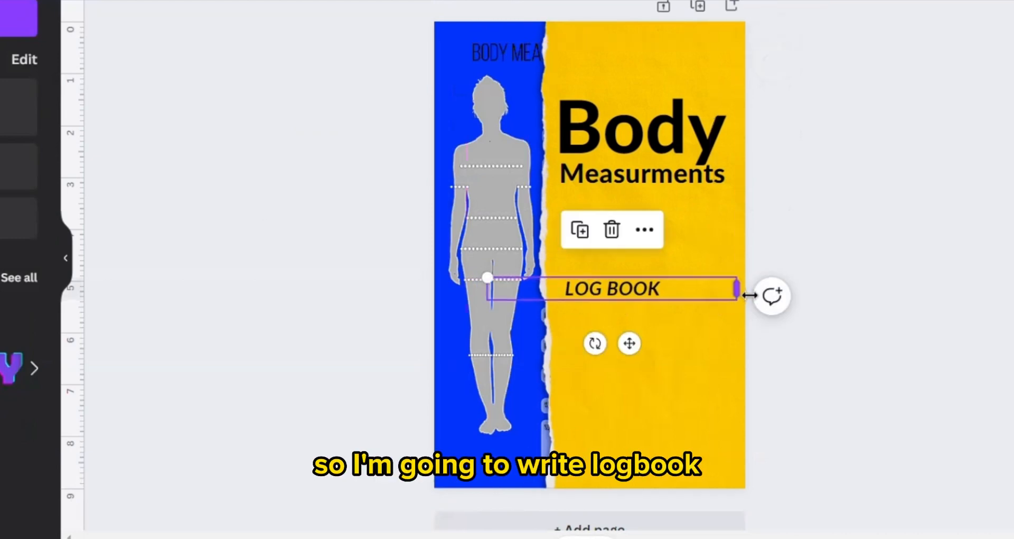
{"action": "left_click_drag", "start_coordinate": [737, 289], "coordinate": [660, 217]}
{"action": "left_click", "coordinate": [249, 181]}
{"action": "left_click", "coordinate": [308, 69]}
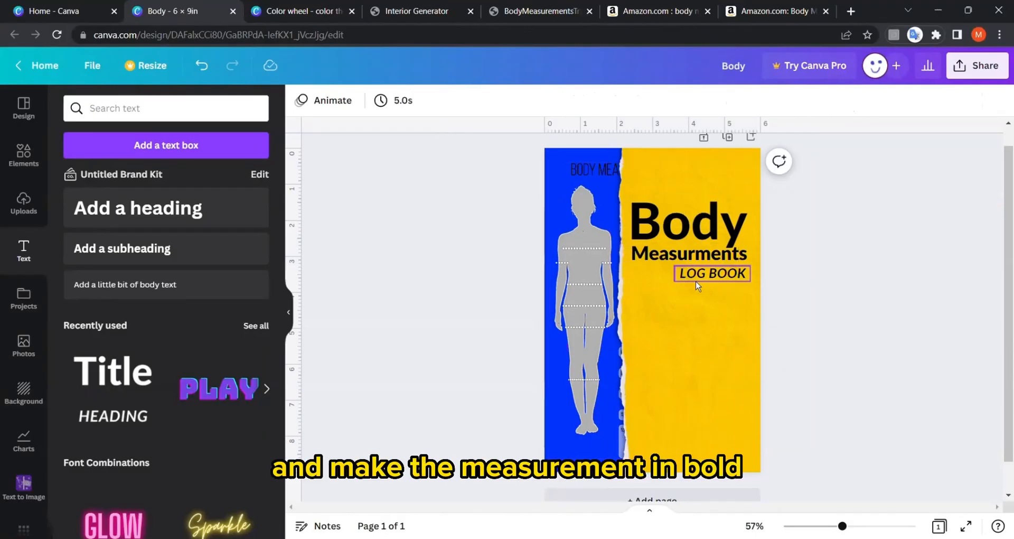
Step: Check how the whole cover and its title read at thumbnail size and at larger zoom levels
{"action": "scroll", "coordinate": [684, 270], "scroll_direction": "down", "scroll_amount": 5}
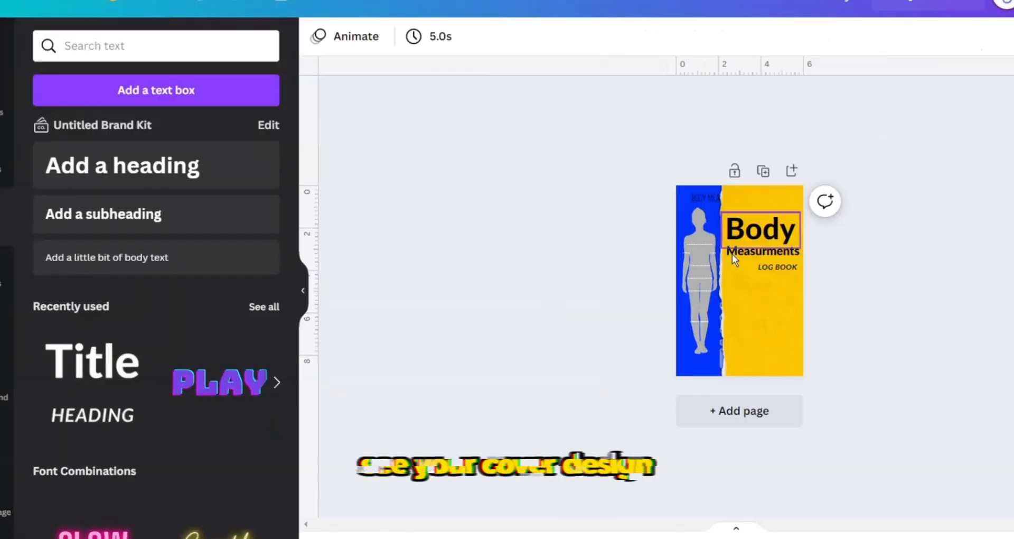
{"action": "scroll", "coordinate": [646, 282], "scroll_direction": "up", "scroll_amount": 3}
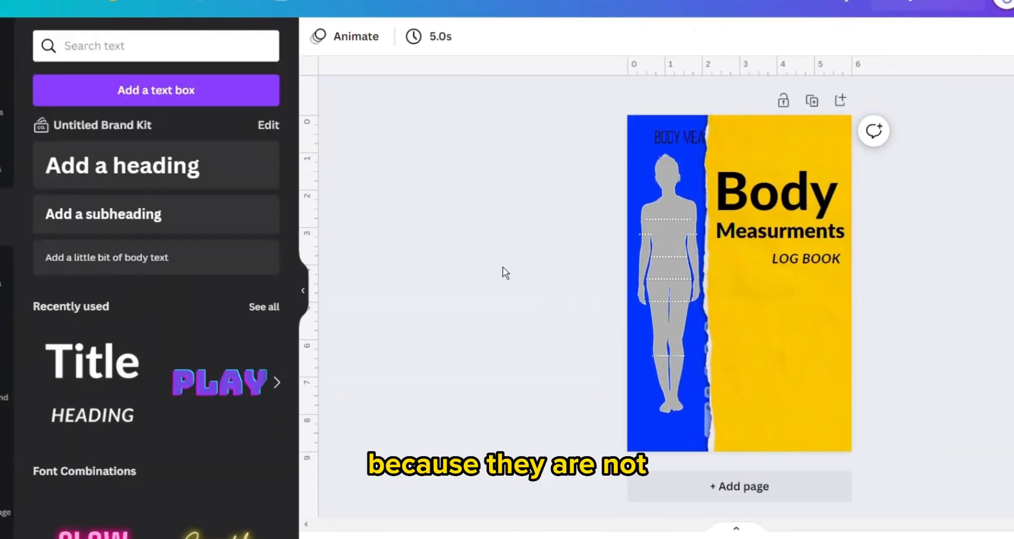
{"action": "scroll", "coordinate": [503, 267], "scroll_direction": "up", "scroll_amount": 2}
{"action": "scroll", "coordinate": [503, 268], "scroll_direction": "up", "scroll_amount": 1}
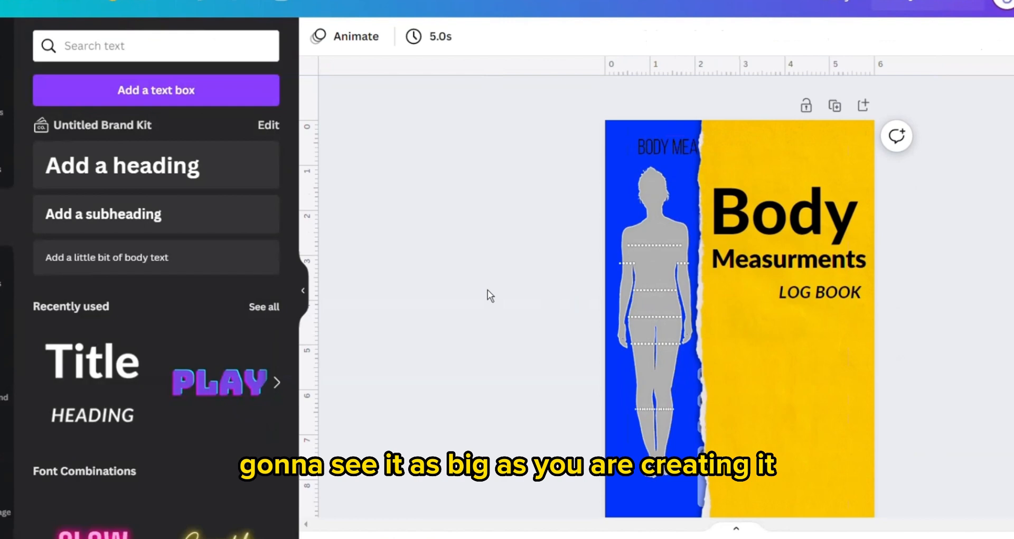
{"action": "scroll", "coordinate": [487, 289], "scroll_direction": "up", "scroll_amount": 3}
{"action": "scroll", "coordinate": [487, 289], "scroll_direction": "up", "scroll_amount": 2}
{"action": "scroll", "coordinate": [487, 289], "scroll_direction": "down", "scroll_amount": 2}
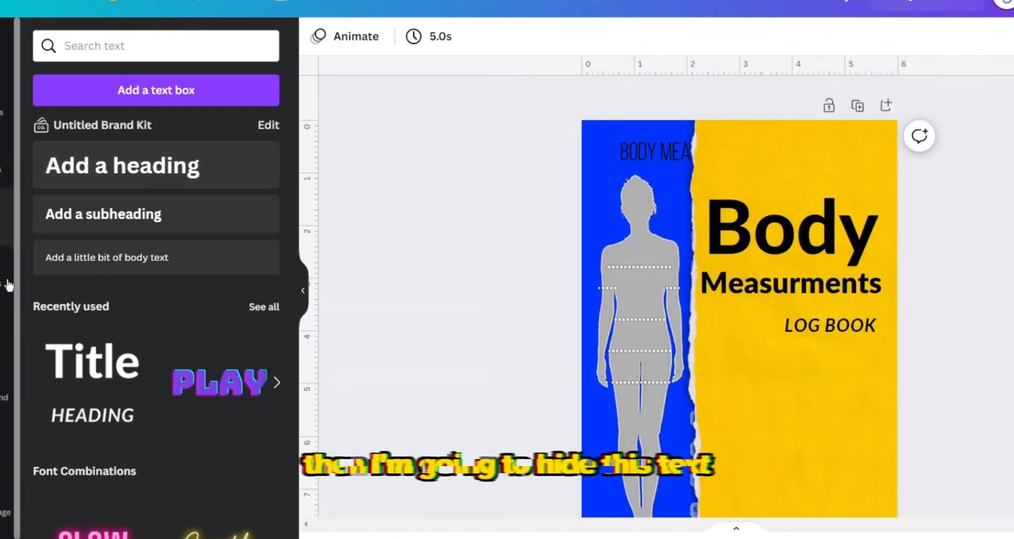
Step: Cover the leftover "BODY MEA" text above the figure with a blue square and send the square backward behind the torn paper
{"action": "left_click", "coordinate": [3, 135]}
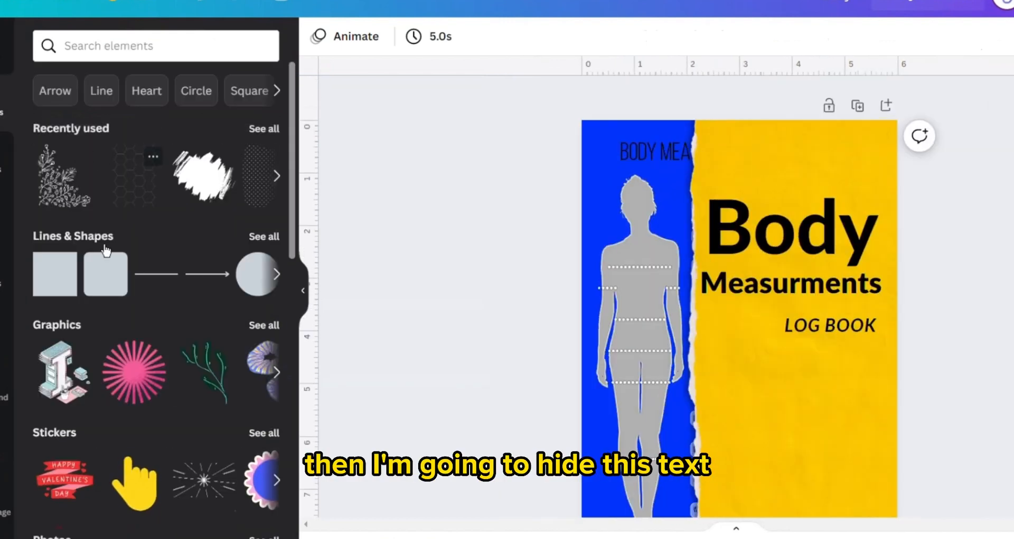
{"action": "left_click", "coordinate": [51, 291]}
{"action": "left_click", "coordinate": [394, 283]}
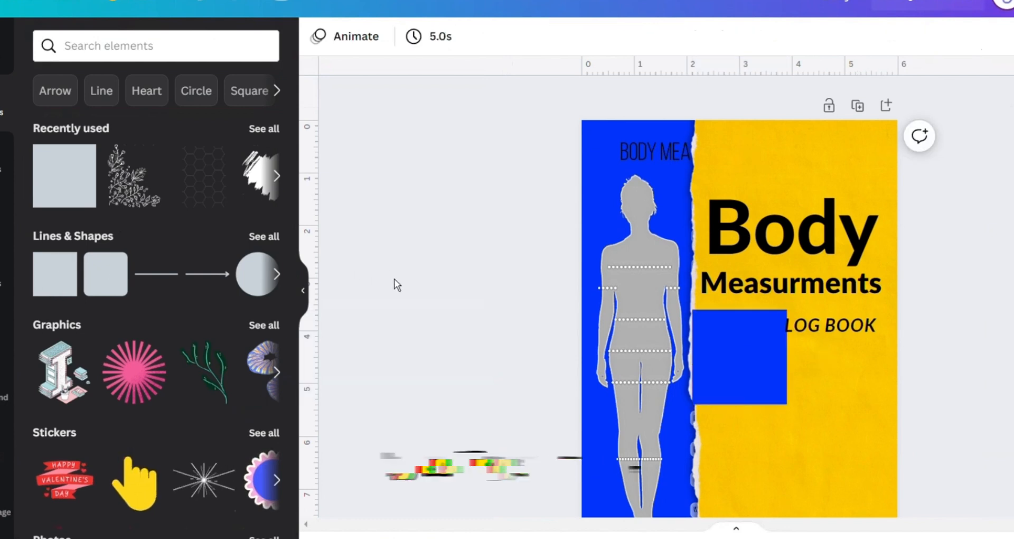
{"action": "left_click_drag", "start_coordinate": [700, 310], "coordinate": [640, 123]}
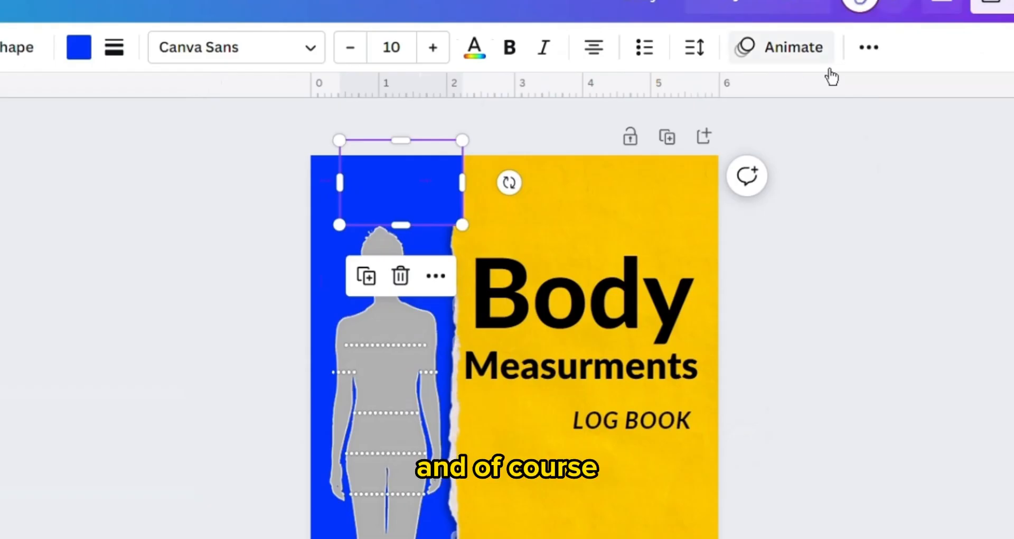
{"action": "left_click", "coordinate": [1010, 36]}
{"action": "left_click", "coordinate": [664, 97]}
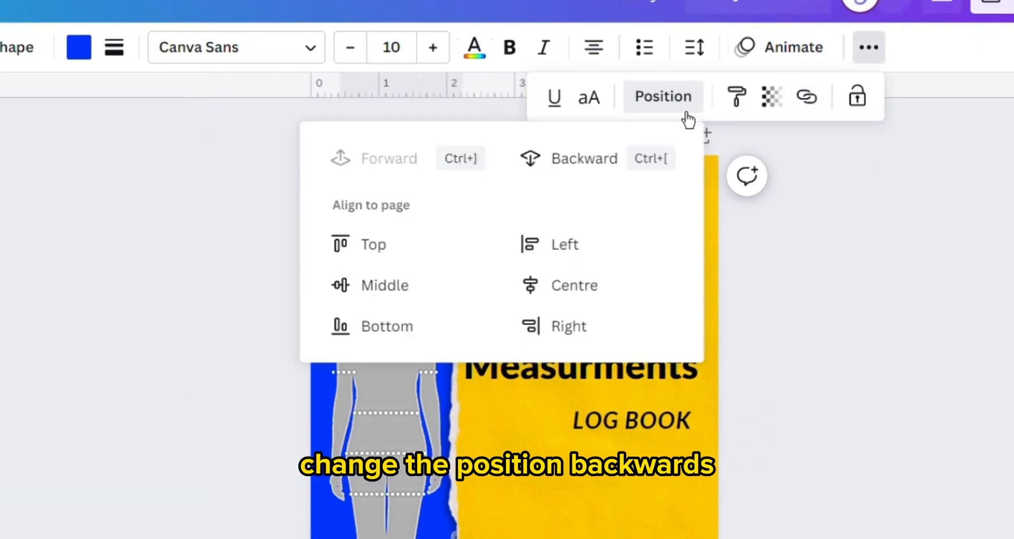
{"action": "left_click", "coordinate": [616, 160]}
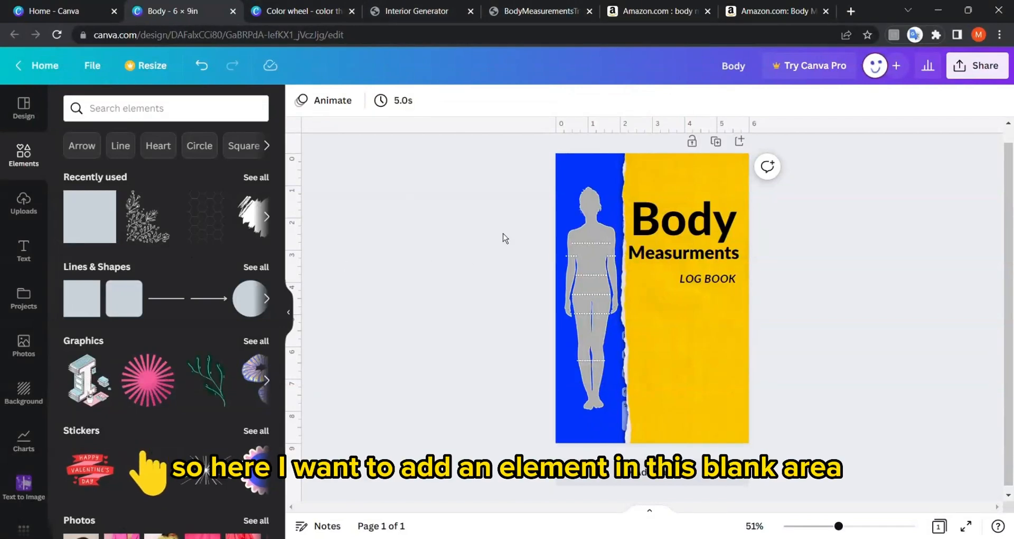
Step: Search the graphics for "body", insert the red standing figure, and enlarge it on the yellow paper below the title
{"action": "left_click", "coordinate": [131, 117]}
{"action": "type", "text": "body"}
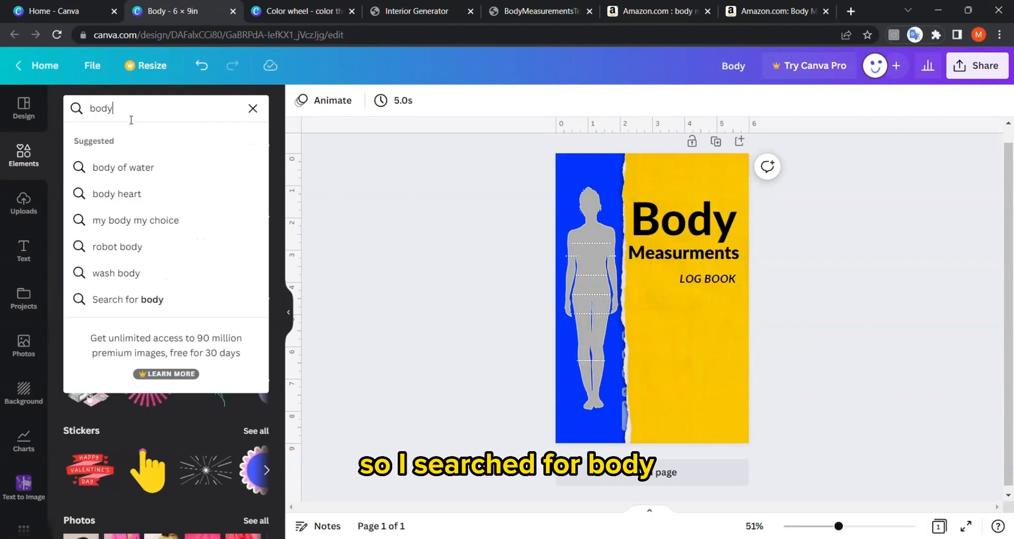
{"action": "key", "text": "Return"}
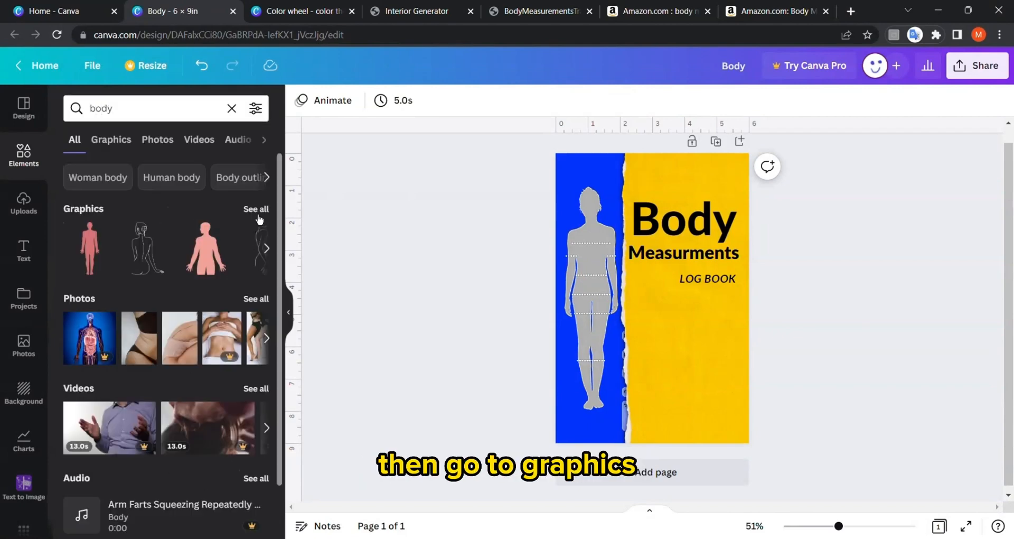
{"action": "left_click", "coordinate": [258, 214]}
{"action": "left_click", "coordinate": [92, 229]}
{"action": "left_click", "coordinate": [385, 257]}
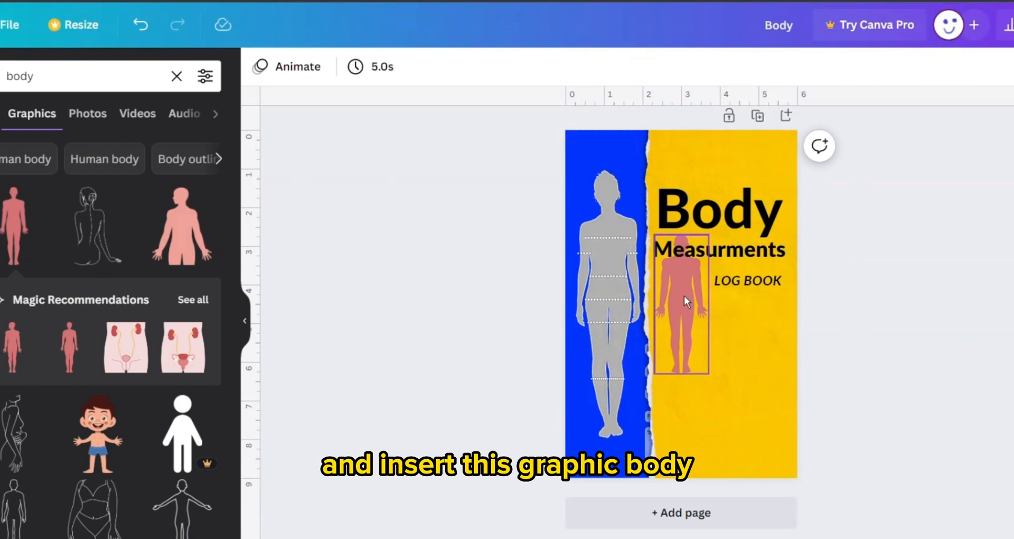
{"action": "left_click_drag", "start_coordinate": [697, 301], "coordinate": [708, 339]}
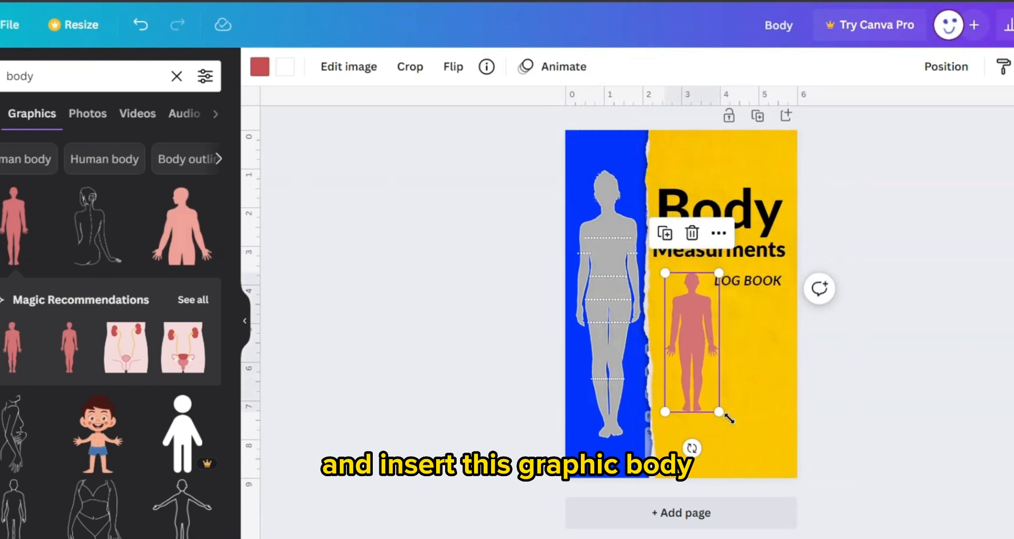
{"action": "left_click_drag", "start_coordinate": [720, 413], "coordinate": [761, 462]}
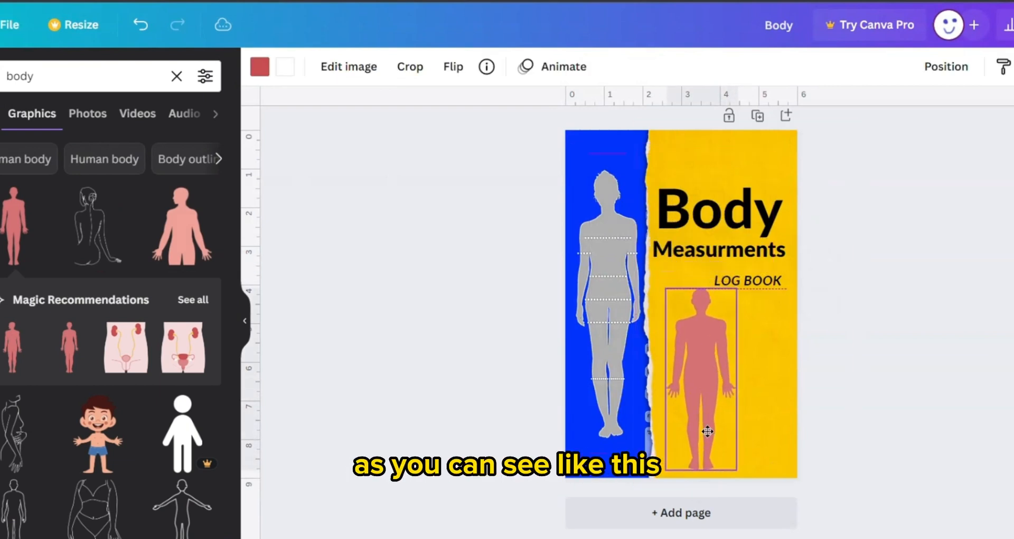
Step: Recolour the inserted body figure light grey and make it semi-transparent
{"action": "left_click", "coordinate": [158, 332]}
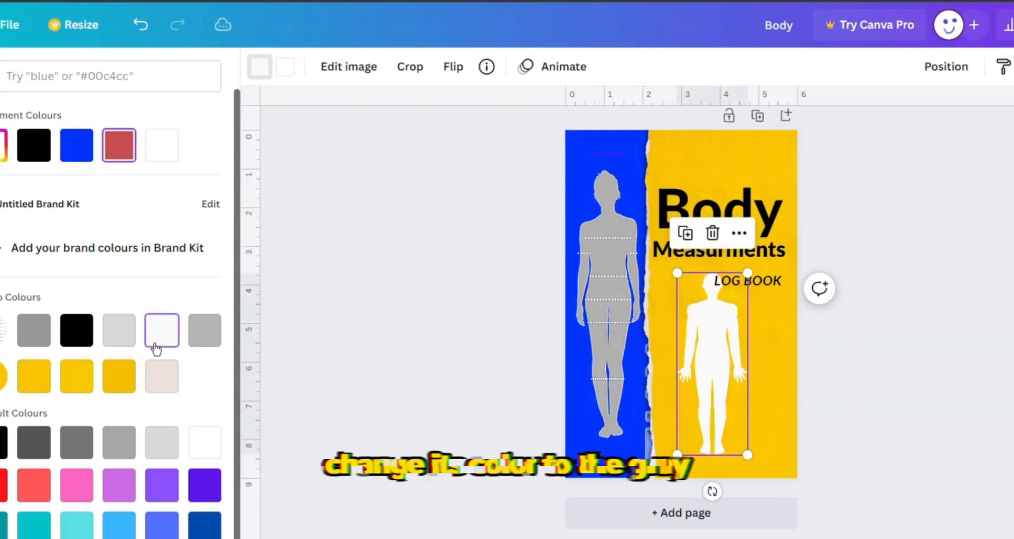
{"action": "left_click", "coordinate": [133, 348]}
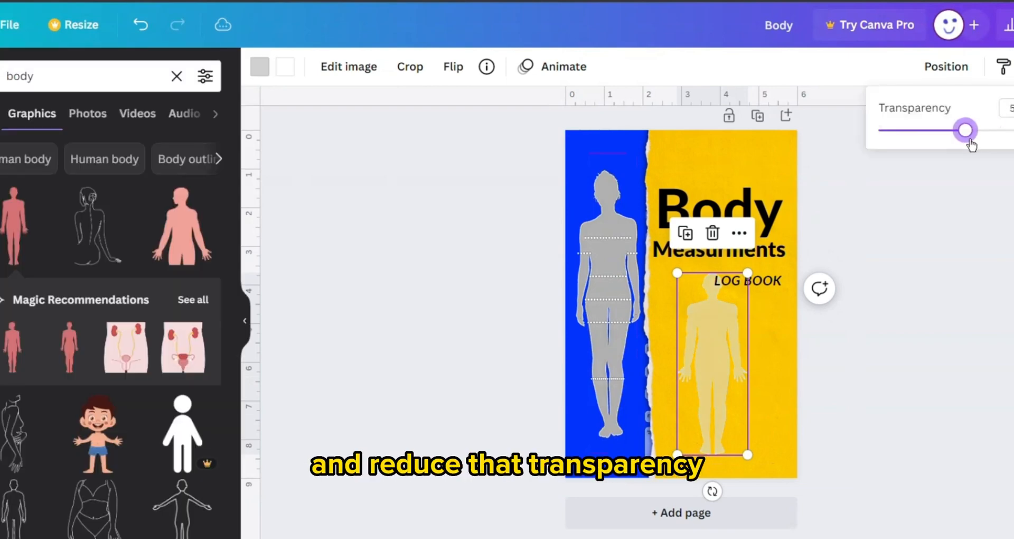
{"action": "left_click_drag", "start_coordinate": [987, 149], "coordinate": [997, 151]}
{"action": "left_click", "coordinate": [361, 277]}
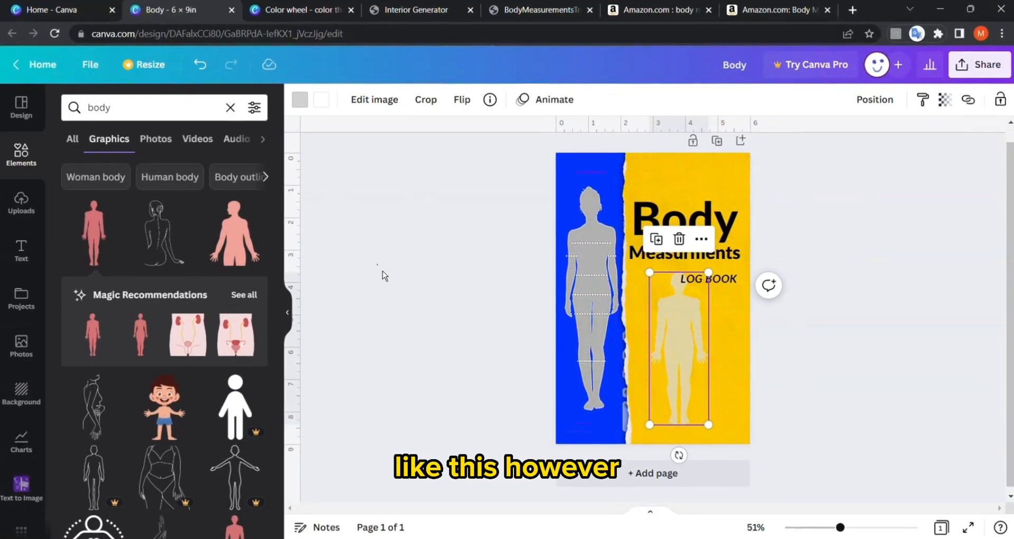
Step: Delete the grey body figure from the yellow paper
{"action": "left_click_drag", "start_coordinate": [712, 358], "coordinate": [719, 356]}
{"action": "key", "text": "Delete"}
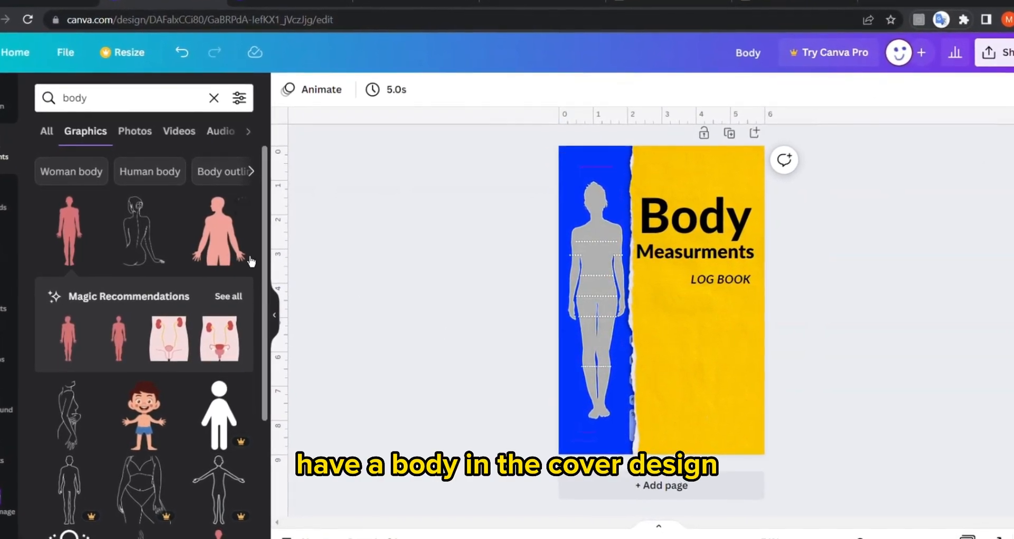
Step: Browse the "body" graphics for a different element to fill the blank yellow area
{"action": "scroll", "coordinate": [147, 246], "scroll_direction": "down", "scroll_amount": 4}
{"action": "scroll", "coordinate": [147, 245], "scroll_direction": "down", "scroll_amount": 10}
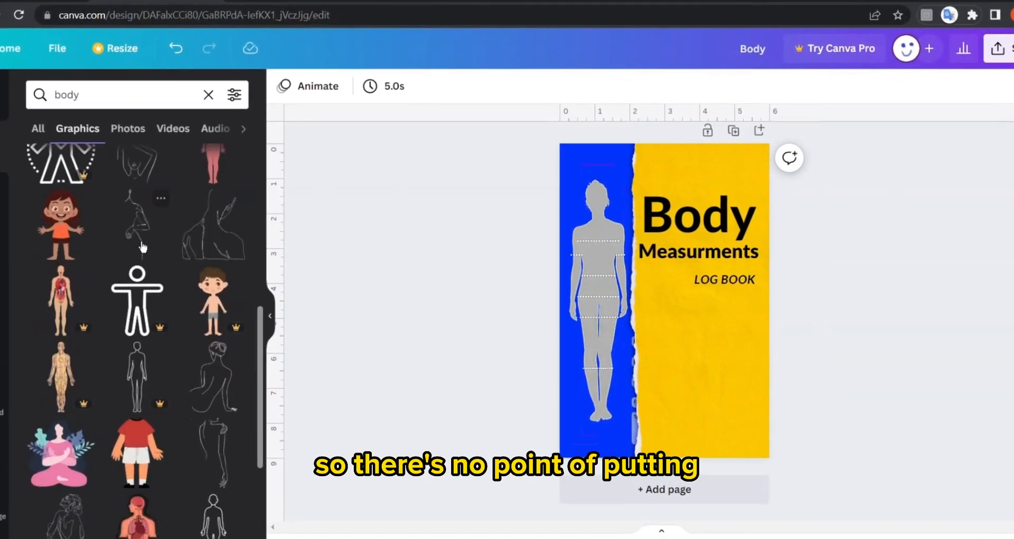
{"action": "scroll", "coordinate": [139, 245], "scroll_direction": "down", "scroll_amount": 10}
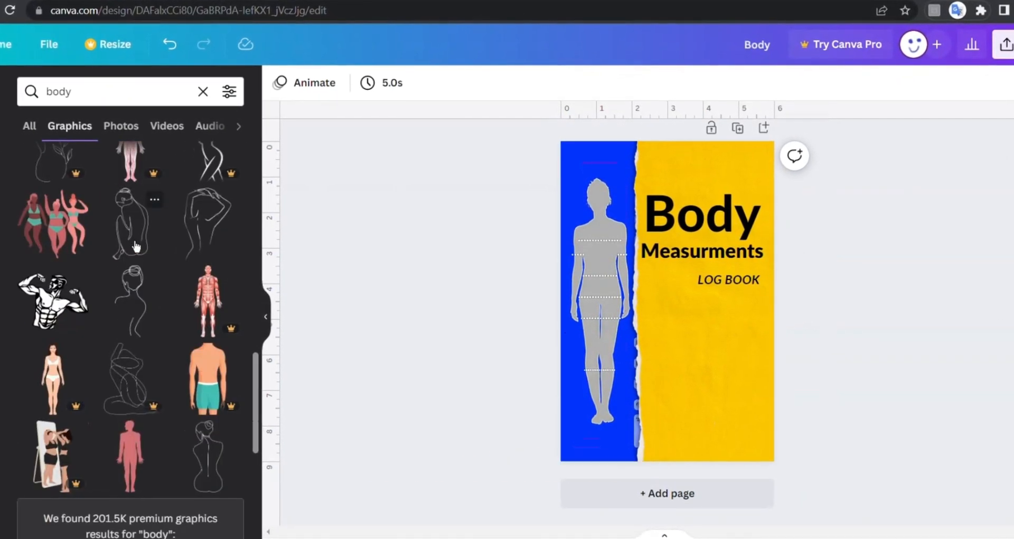
{"action": "scroll", "coordinate": [131, 244], "scroll_direction": "down", "scroll_amount": 10}
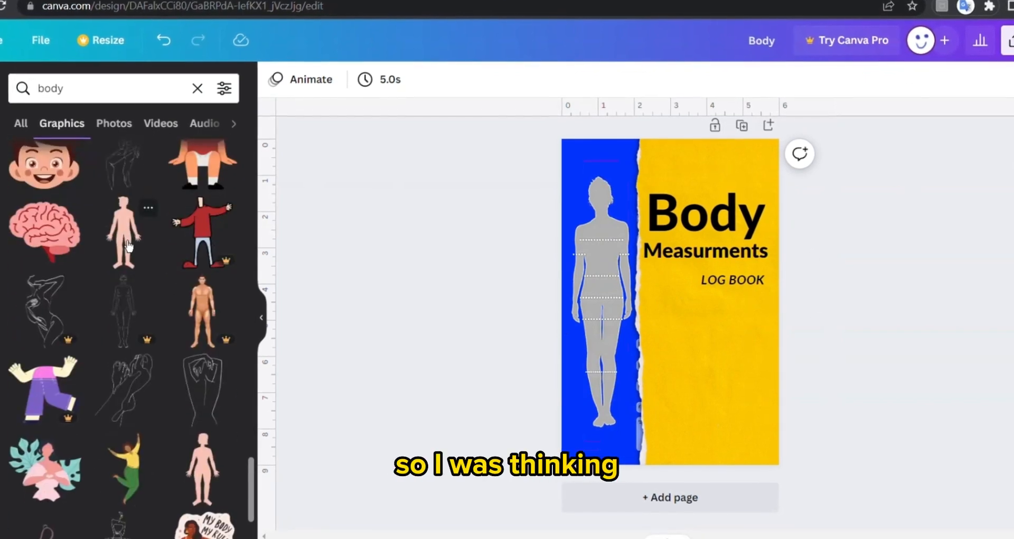
{"action": "scroll", "coordinate": [122, 242], "scroll_direction": "down", "scroll_amount": 10}
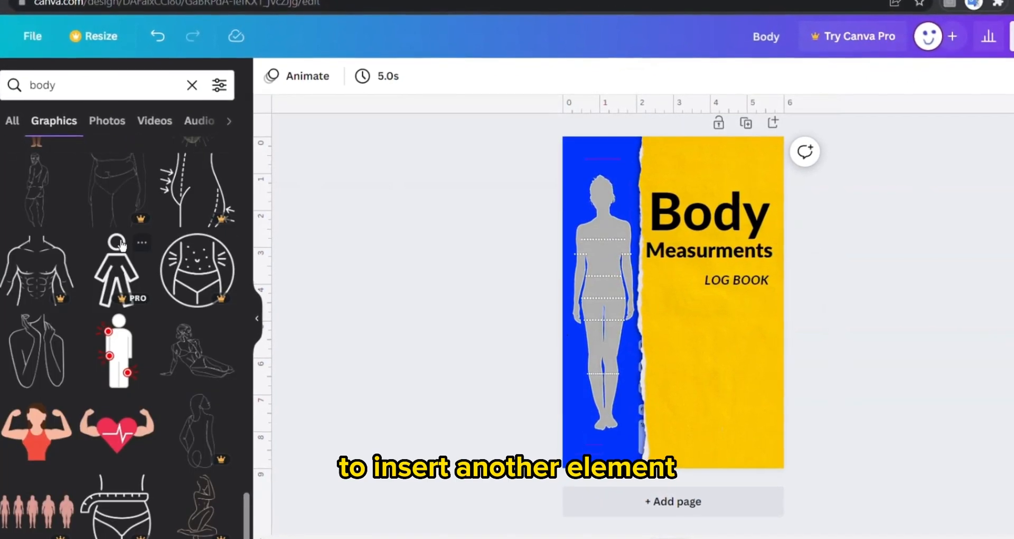
{"action": "scroll", "coordinate": [118, 245], "scroll_direction": "down", "scroll_amount": 10}
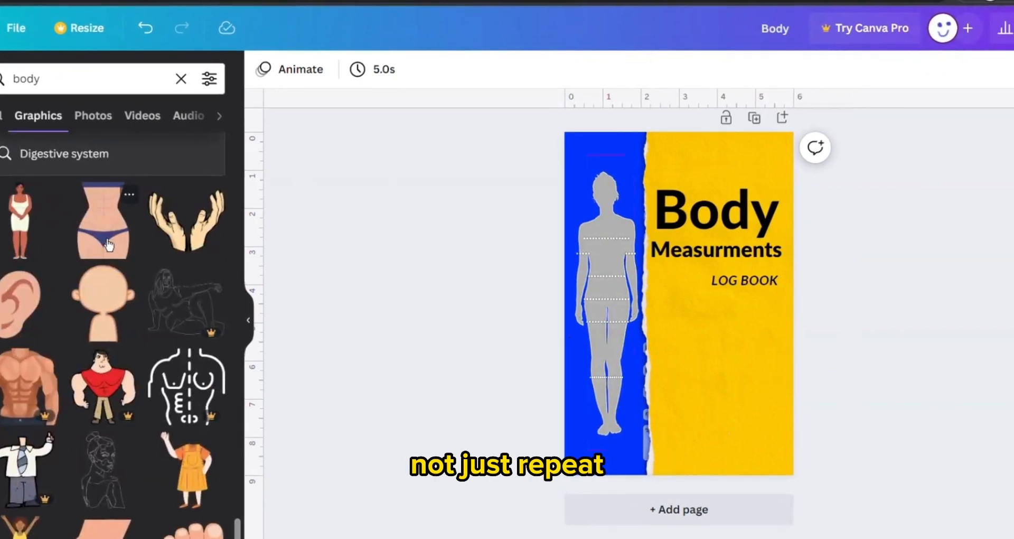
{"action": "scroll", "coordinate": [108, 244], "scroll_direction": "down", "scroll_amount": 10}
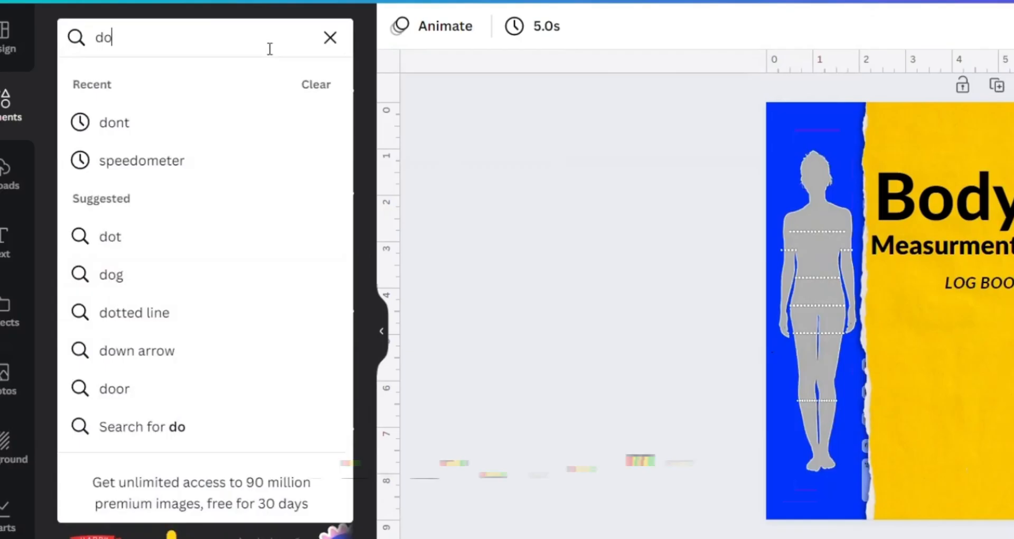
Step: Search the elements for "dotted line" and place a black dotted line from the figure's lower leg across onto the yellow paper
{"action": "type", "text": "tted line"}
{"action": "key", "text": "Return"}
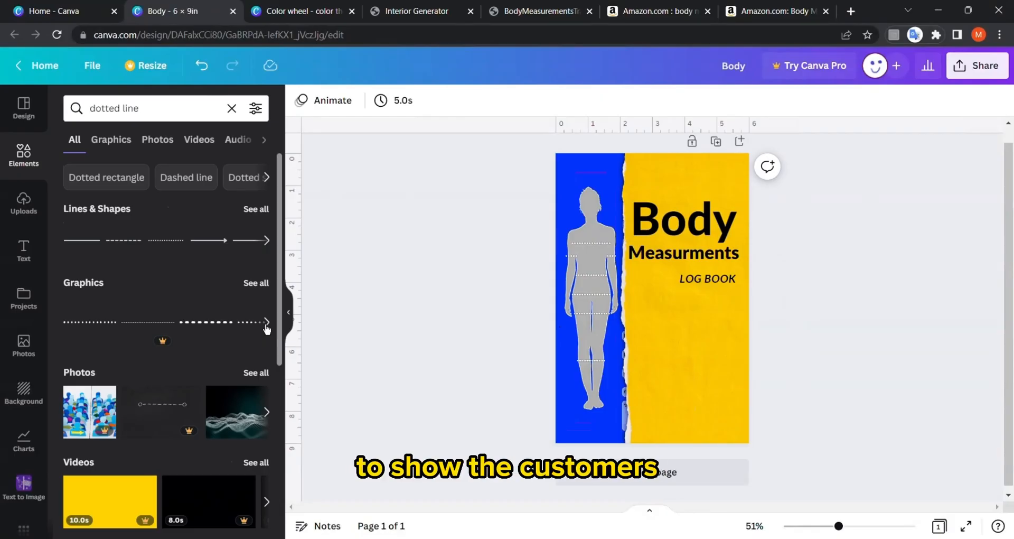
{"action": "left_click", "coordinate": [267, 325]}
{"action": "left_click", "coordinate": [87, 333]}
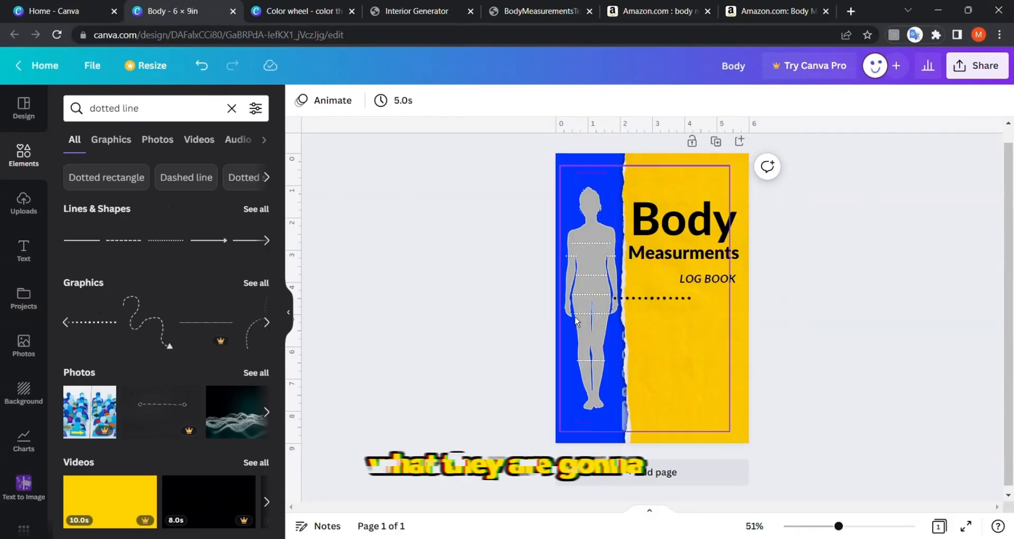
{"action": "left_click_drag", "start_coordinate": [655, 303], "coordinate": [674, 378]}
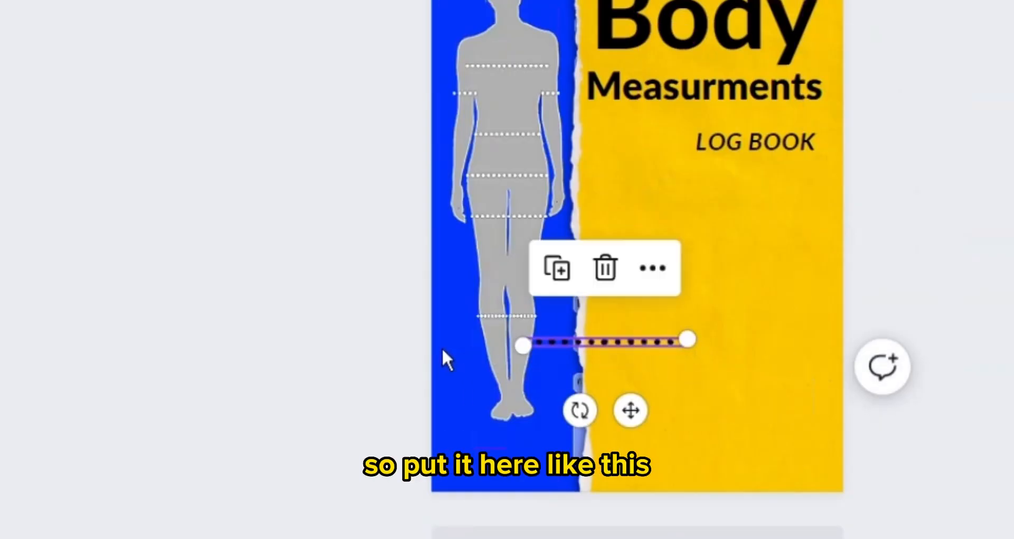
Step: Make the dotted line semi-transparent and place two copies of it above the original, aligned with its ends
{"action": "left_click", "coordinate": [947, 85]}
{"action": "left_click_drag", "start_coordinate": [945, 214], "coordinate": [775, 249]}
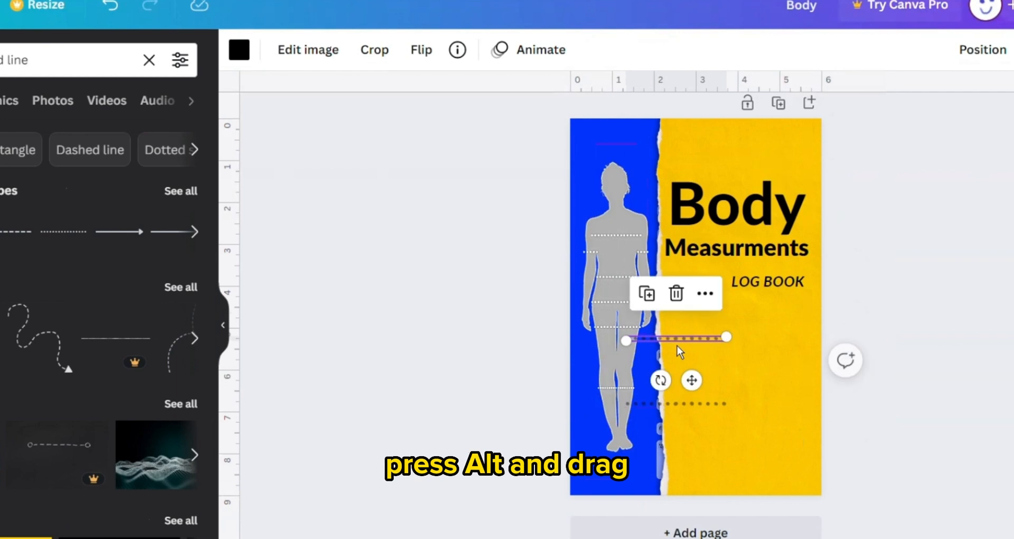
{"action": "left_click_drag", "start_coordinate": [678, 343], "coordinate": [677, 315]}
{"action": "left_click", "coordinate": [683, 340]}
{"action": "left_click_drag", "start_coordinate": [684, 353], "coordinate": [684, 372]}
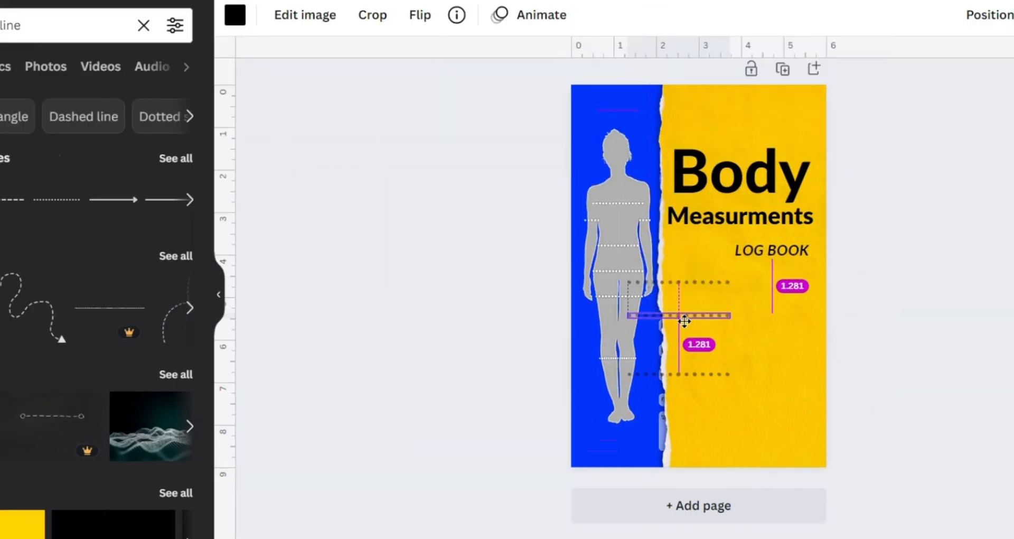
{"action": "left_click", "coordinate": [502, 337]}
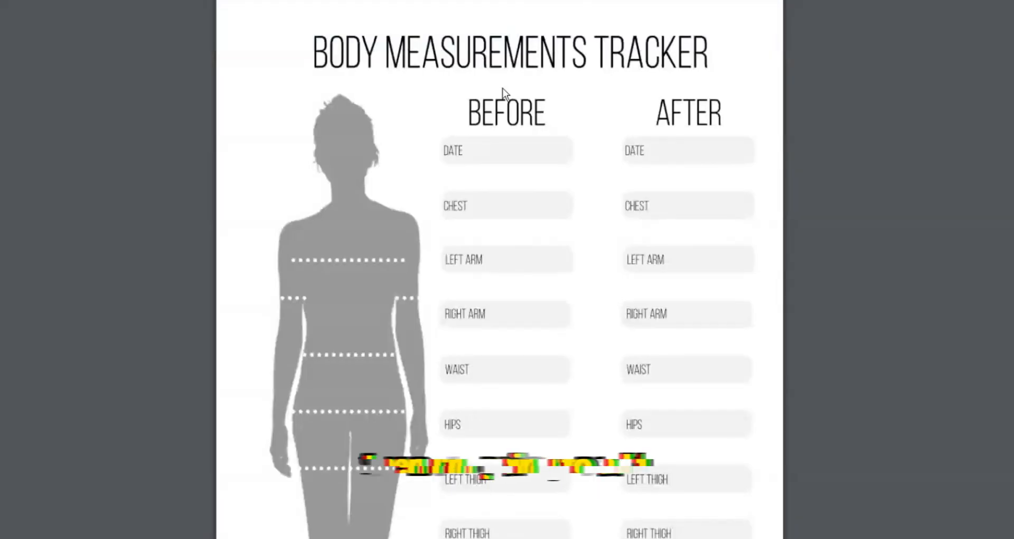
Step: Review the body parts listed in the body measurements tracker PDF and open a new browser tab to look up "calf"
{"action": "scroll", "coordinate": [517, 119], "scroll_direction": "down", "scroll_amount": 5}
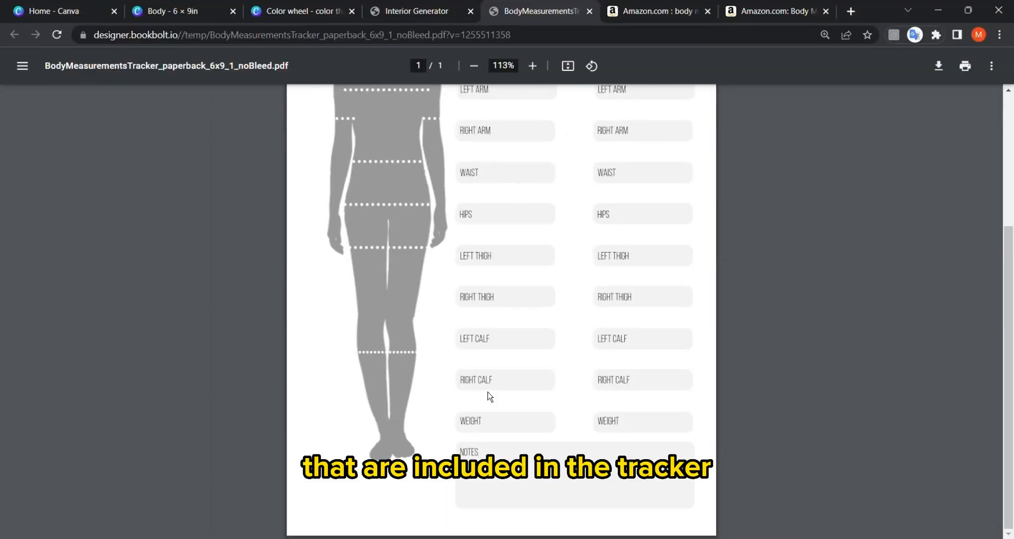
{"action": "left_click", "coordinate": [856, 13]}
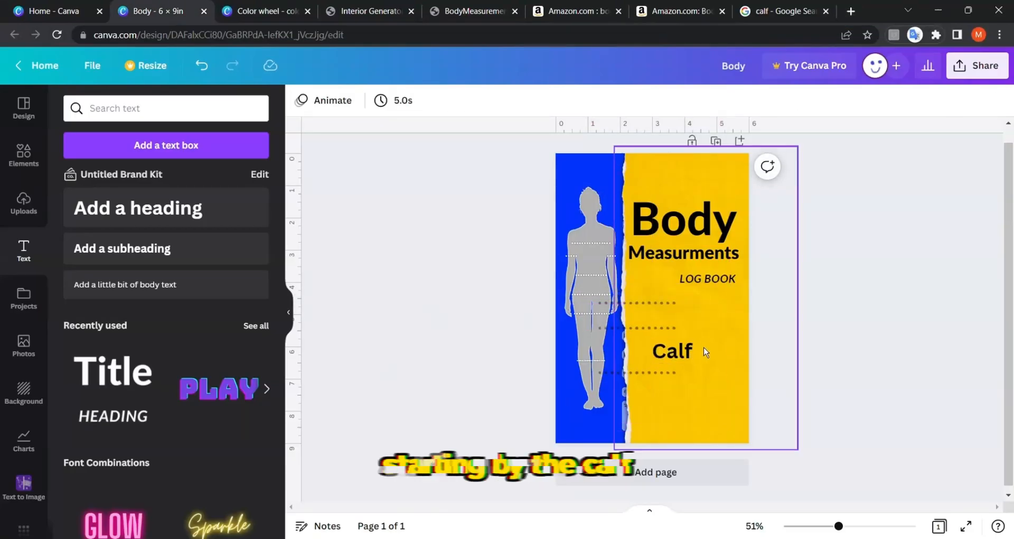
Step: Position the "Calf" label at the right end of the lowest dotted line, make it semi-transparent and reduce its size
{"action": "left_click_drag", "start_coordinate": [706, 352], "coordinate": [705, 366]}
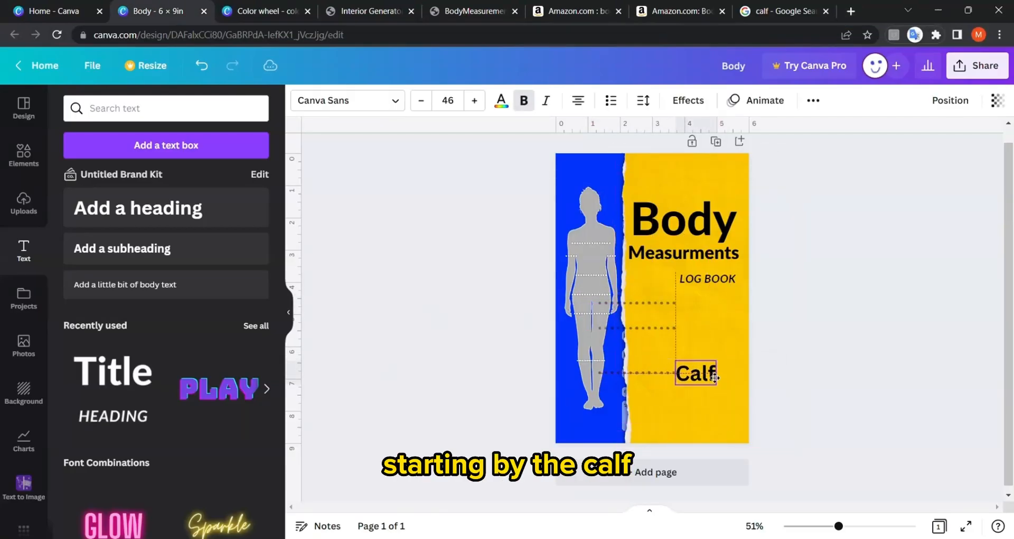
{"action": "left_click", "coordinate": [997, 101]}
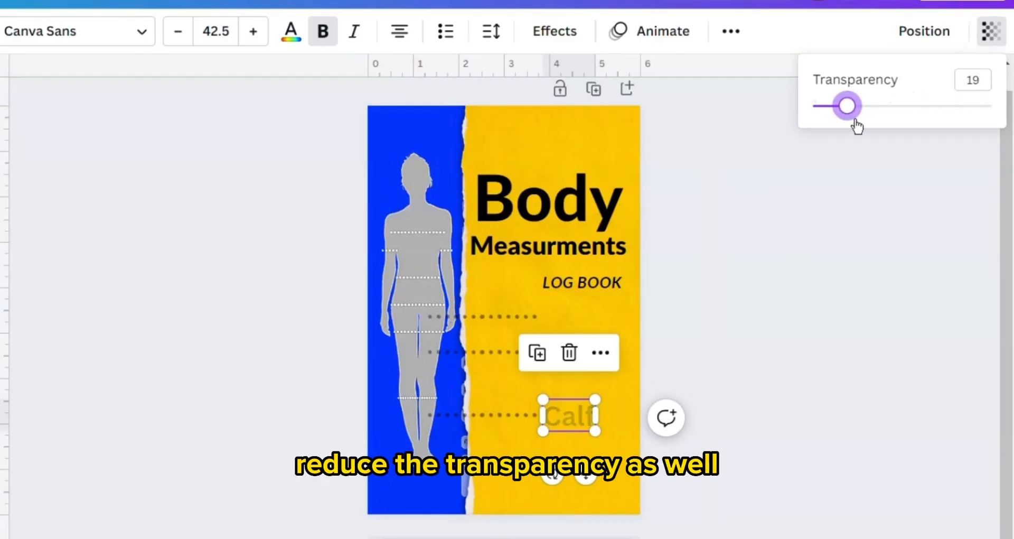
{"action": "left_click_drag", "start_coordinate": [787, 417], "coordinate": [752, 385]}
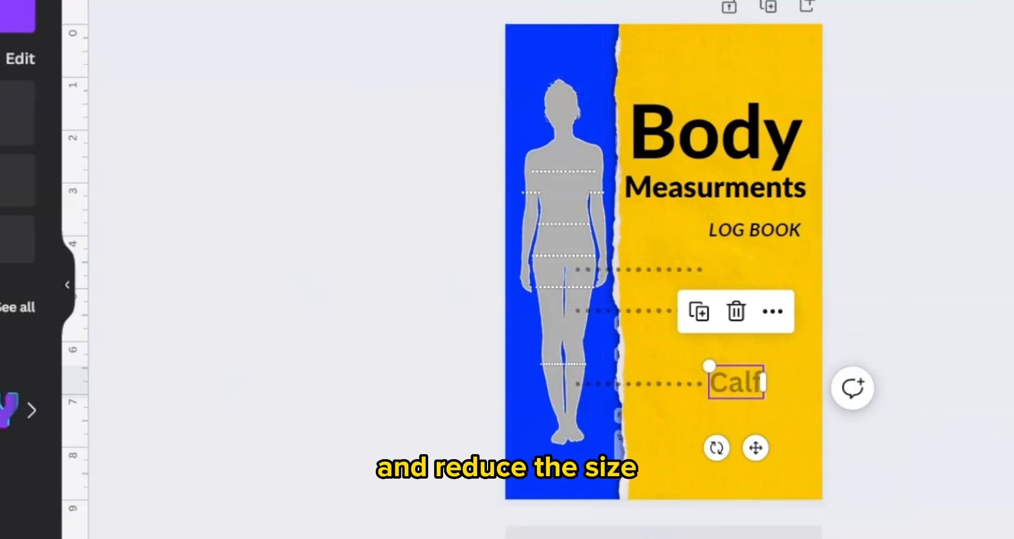
Step: Add semi-transparent "Thigh" and "Hips" labels at the ends of the middle and upper dotted lines, styled like the "Calf" label
{"action": "key", "text": "Escape"}
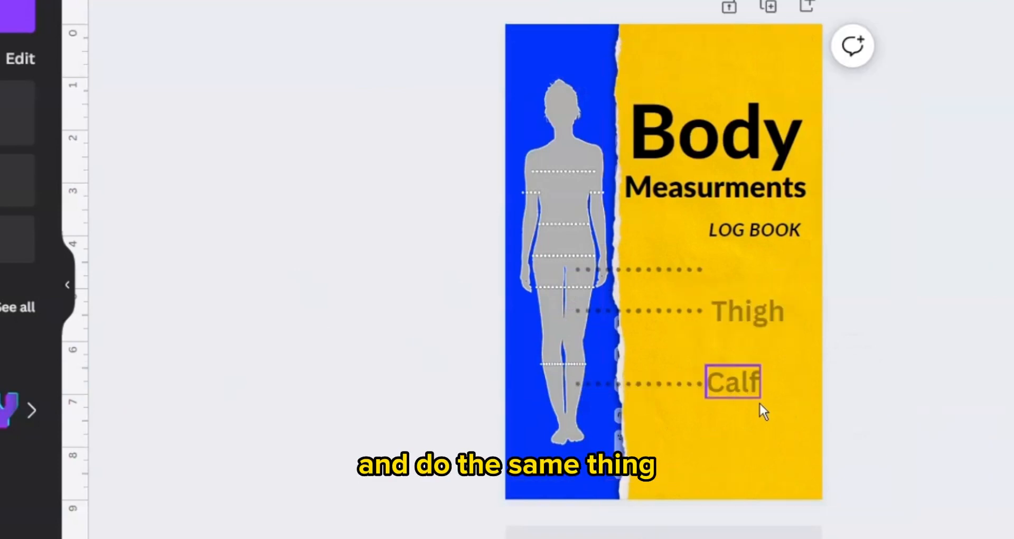
{"action": "left_click", "coordinate": [757, 395]}
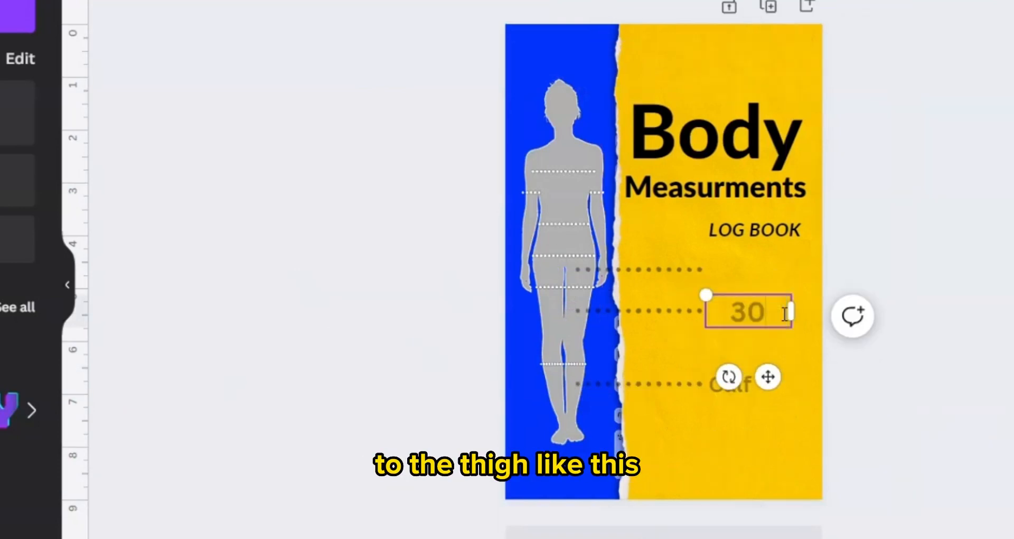
{"action": "left_click_drag", "start_coordinate": [765, 310], "coordinate": [766, 315]}
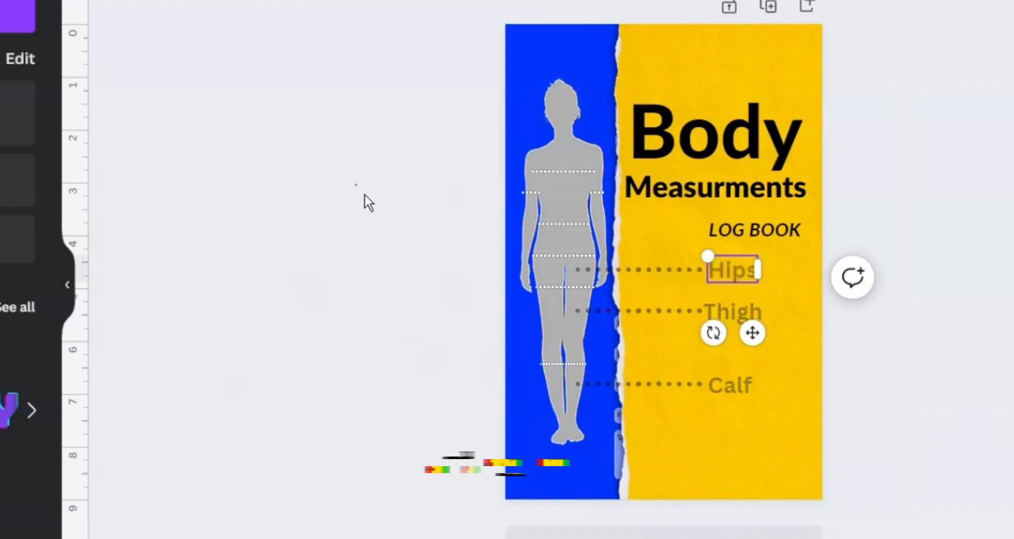
{"action": "left_click", "coordinate": [649, 296]}
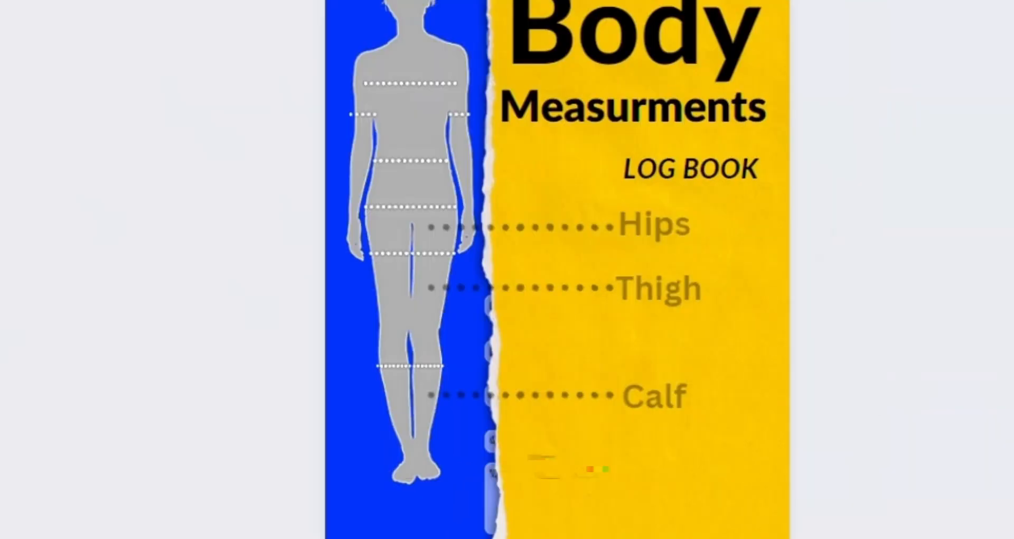
Step: Replace the coarse dotted line beside "Hips" with a finer dotted line of the same length and make it semi-transparent
{"action": "left_click", "coordinate": [514, 224]}
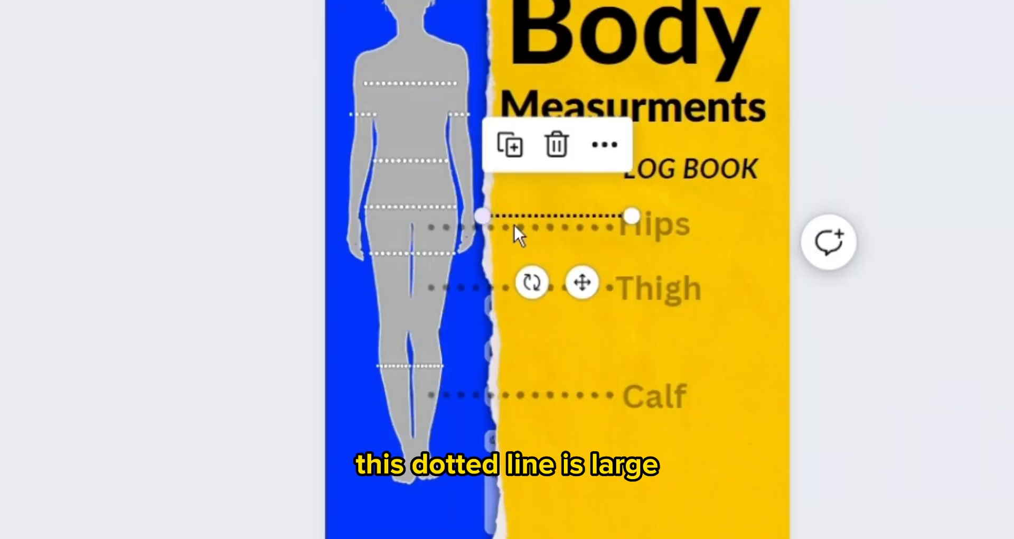
{"action": "left_click", "coordinate": [450, 259]}
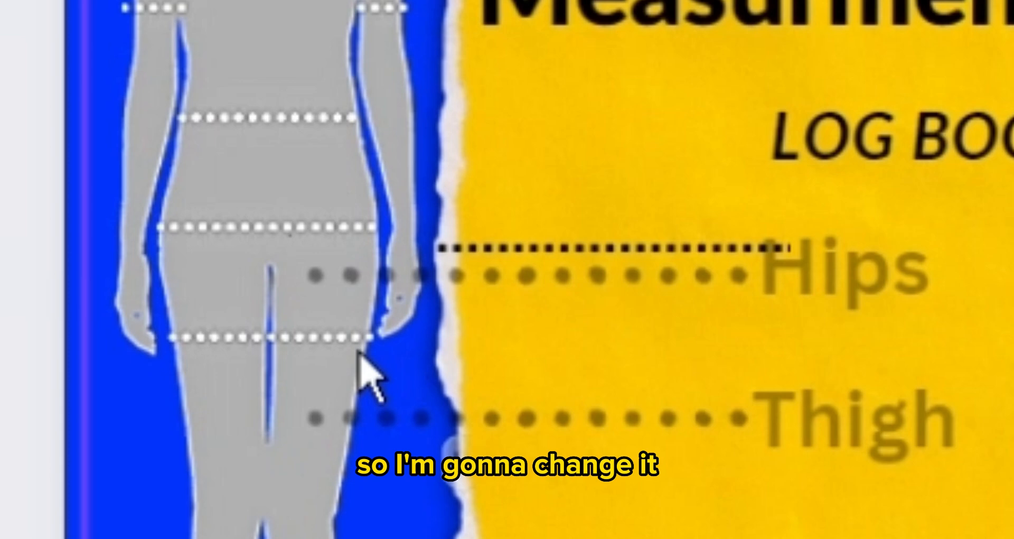
{"action": "left_click", "coordinate": [405, 299]}
{"action": "key", "text": "Delete"}
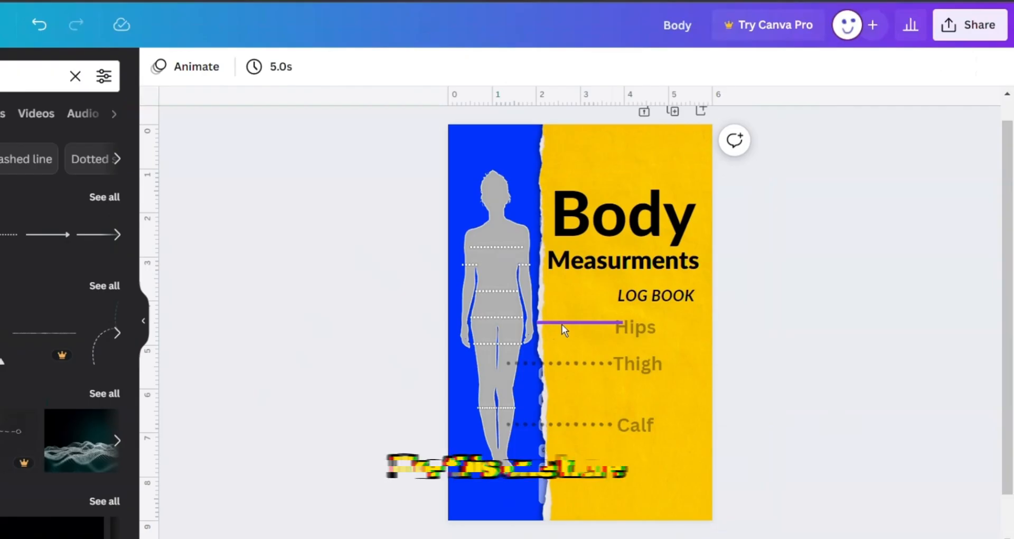
{"action": "left_click", "coordinate": [566, 322]}
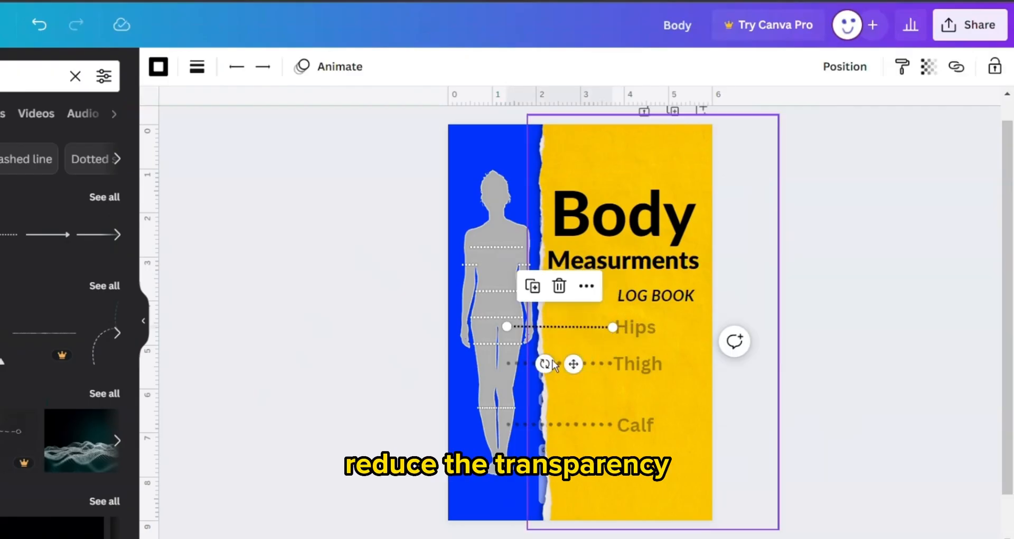
{"action": "left_click", "coordinate": [928, 66]}
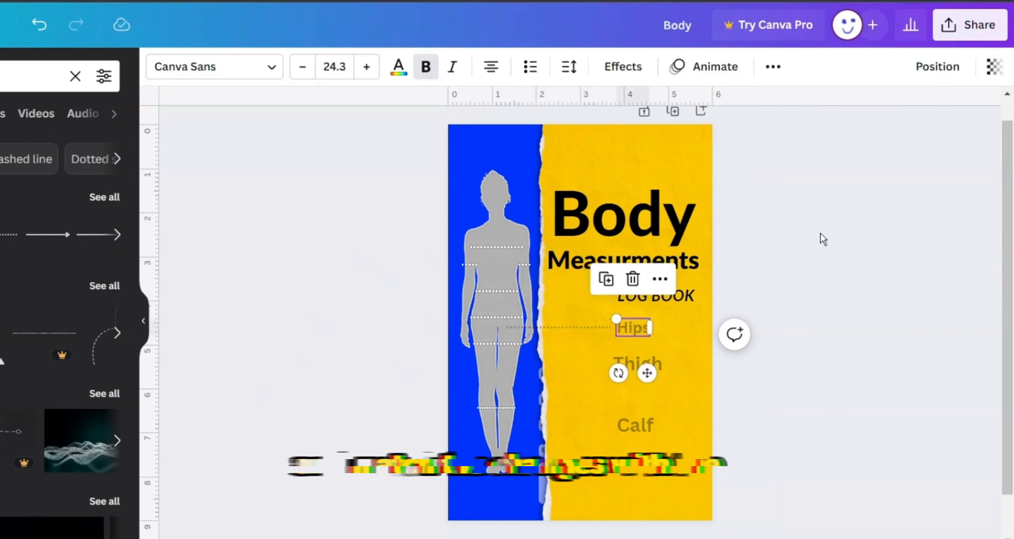
Step: Reduce the "Hips" label's transparency value to about 22 and set its font size to 21
{"action": "left_click", "coordinate": [994, 66]}
{"action": "left_click_drag", "start_coordinate": [901, 129], "coordinate": [881, 135]}
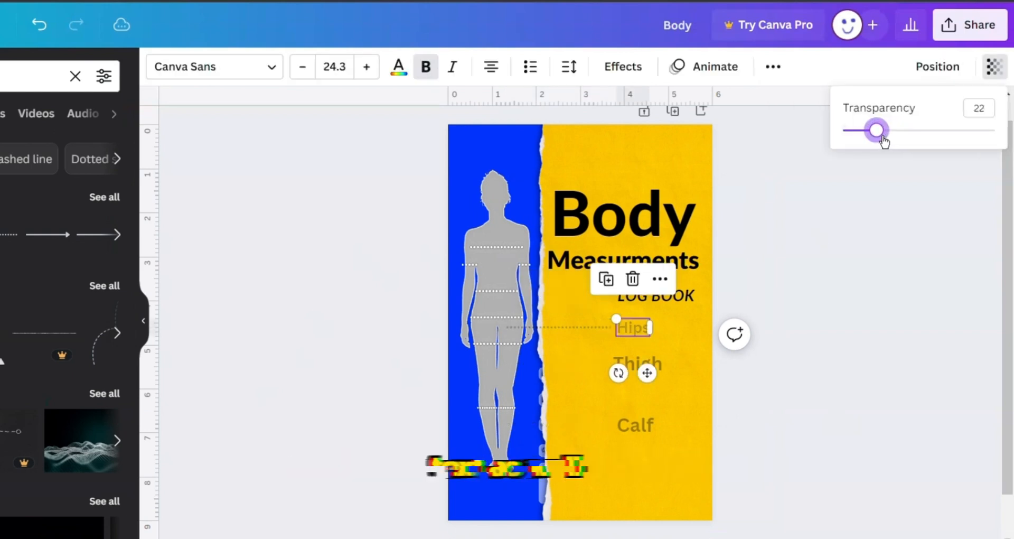
{"action": "left_click", "coordinate": [828, 229]}
{"action": "left_click", "coordinate": [633, 327]}
{"action": "left_click", "coordinate": [334, 67]}
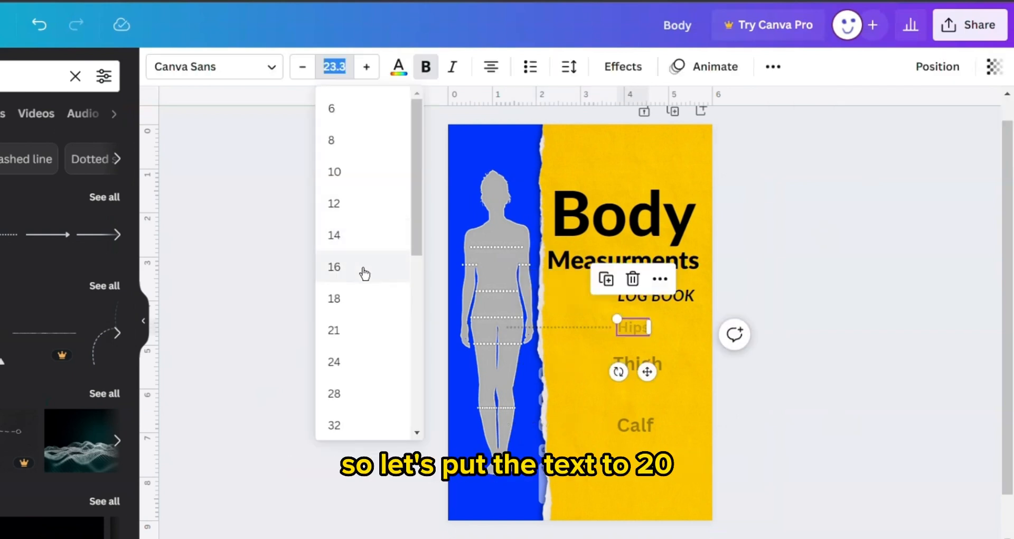
{"action": "left_click", "coordinate": [379, 338]}
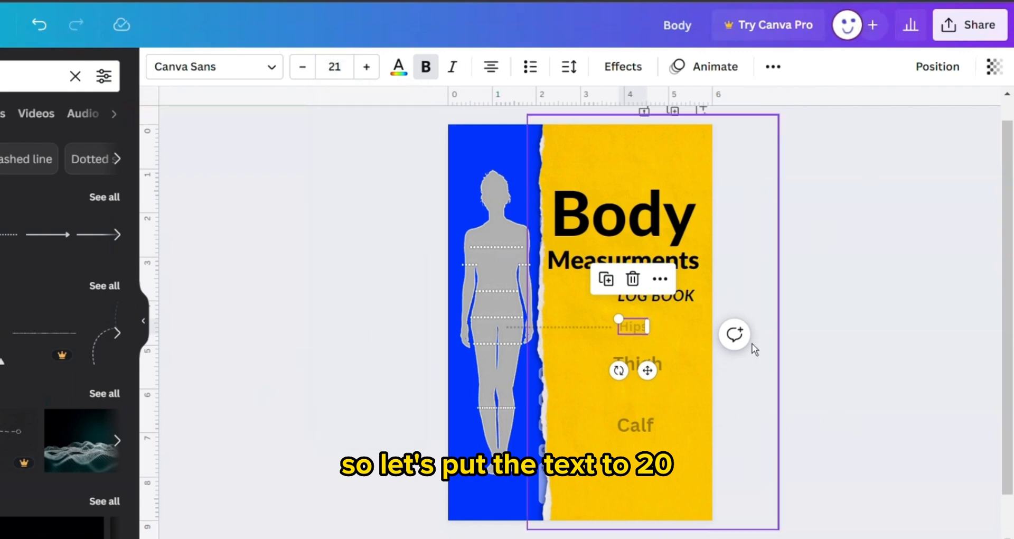
Step: Place copies of the fine dotted line beside "Thigh" and "Calf" and set those labels' transparency to 21
{"action": "left_click_drag", "start_coordinate": [581, 328], "coordinate": [582, 371]}
{"action": "left_click_drag", "start_coordinate": [655, 359], "coordinate": [657, 410]}
{"action": "left_click", "coordinate": [1006, 108]}
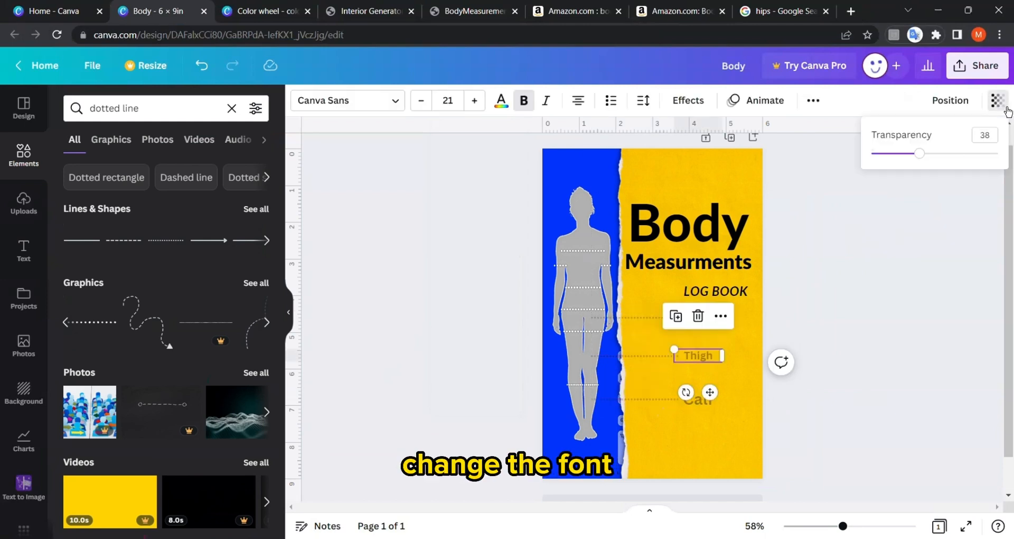
{"action": "left_click_drag", "start_coordinate": [920, 154], "coordinate": [909, 153]}
{"action": "left_click", "coordinate": [986, 136]}
{"action": "type", "text": "21"}
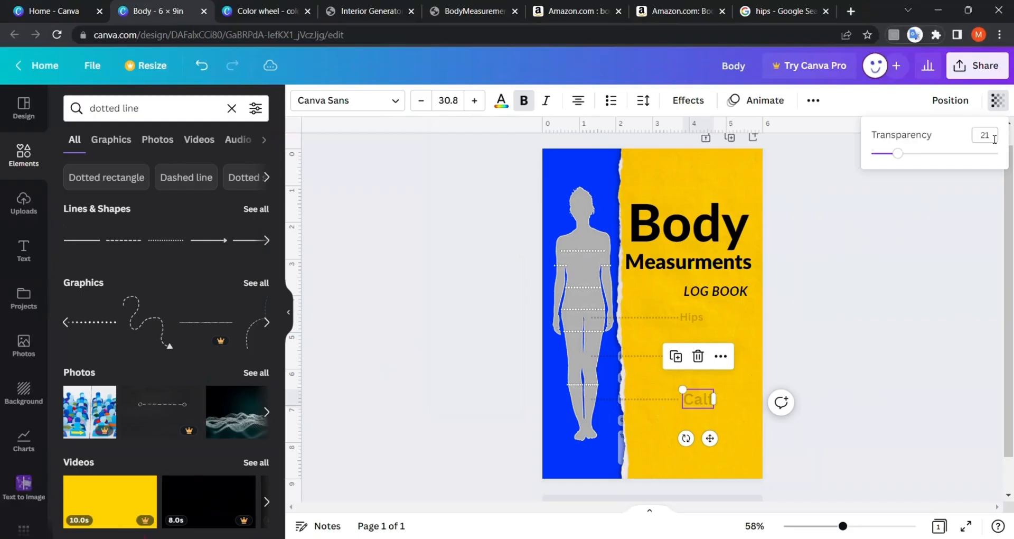
{"action": "left_click", "coordinate": [911, 253]}
{"action": "left_click", "coordinate": [524, 101]}
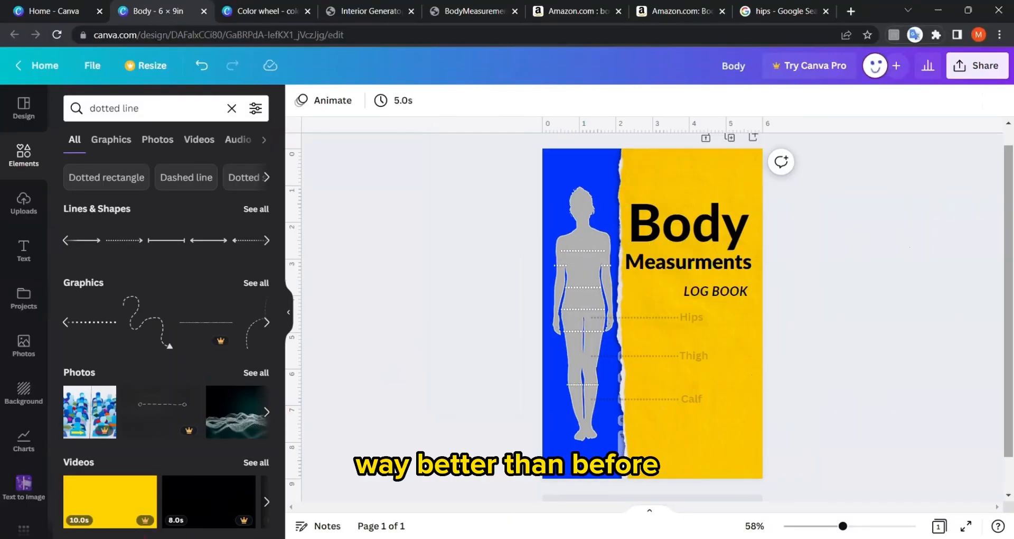
Step: Add two more fine dotted lines above the "Hips" line, with faint "Waist" and "Chest" labels at their ends
{"action": "scroll", "coordinate": [444, 267], "scroll_direction": "up", "scroll_amount": 5, "text": "ctrl"}
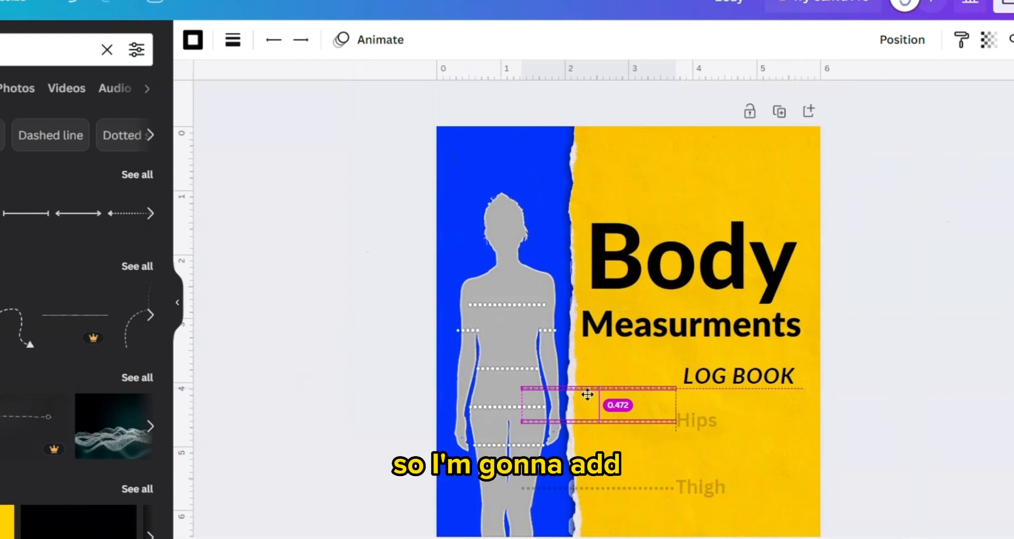
{"action": "left_click_drag", "start_coordinate": [587, 394], "coordinate": [587, 317]}
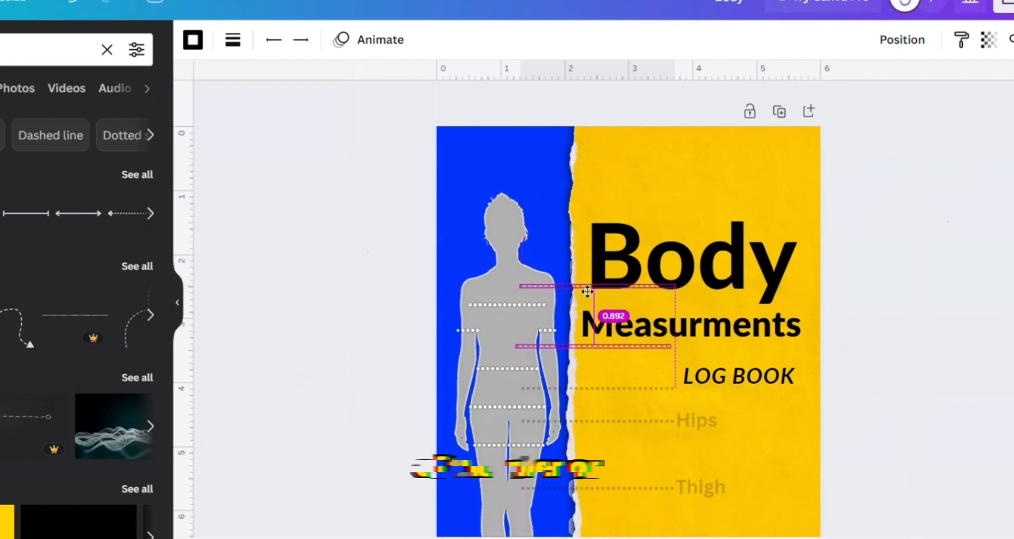
{"action": "left_click_drag", "start_coordinate": [588, 291], "coordinate": [570, 349]}
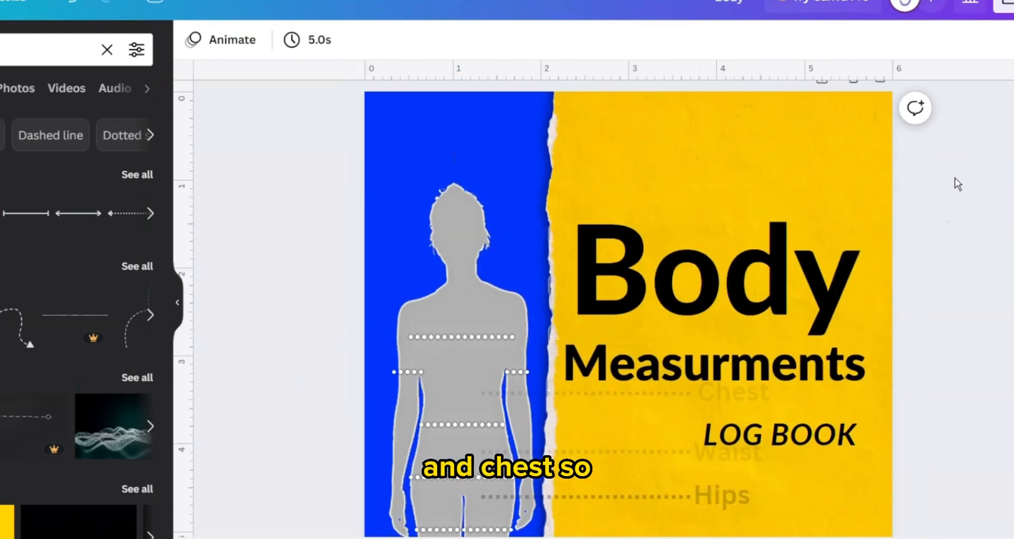
Step: Examine the finished cover at large and thumbnail size to judge how readable and eye-catching it is
{"action": "scroll", "coordinate": [955, 178], "scroll_direction": "up", "scroll_amount": 1}
{"action": "scroll", "coordinate": [955, 177], "scroll_direction": "down", "scroll_amount": 4}
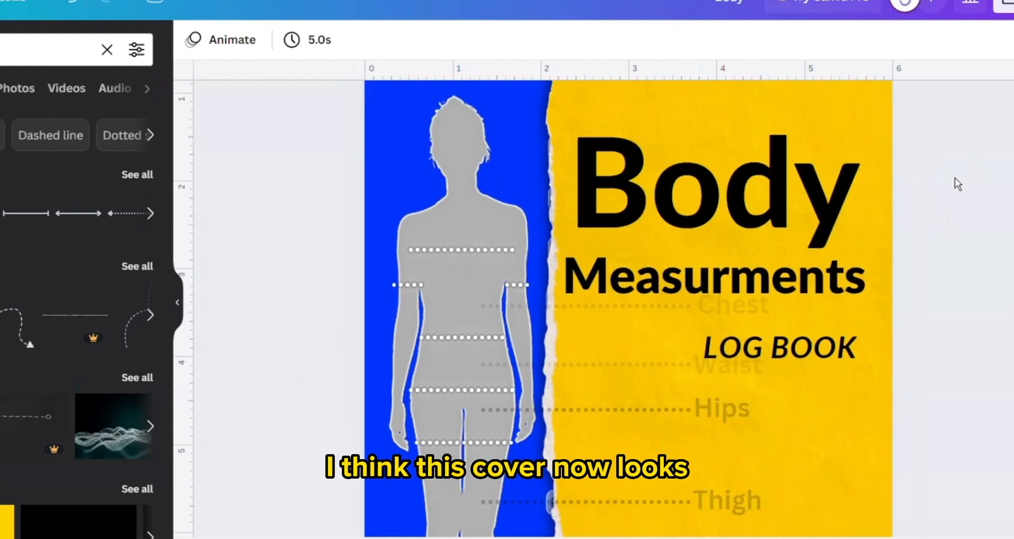
{"action": "scroll", "coordinate": [957, 184], "scroll_direction": "down", "scroll_amount": 3}
{"action": "scroll", "coordinate": [957, 184], "scroll_direction": "up", "scroll_amount": 3}
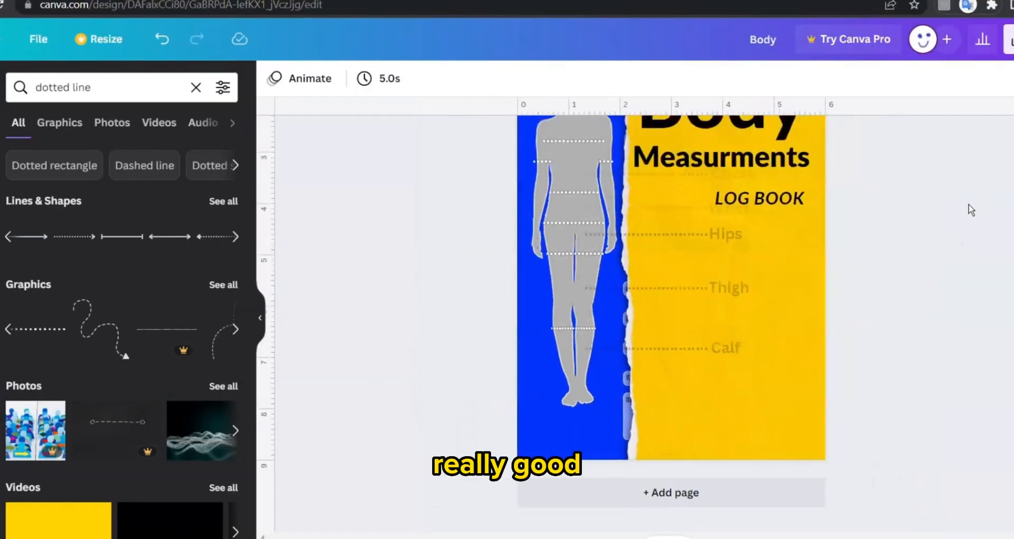
{"action": "scroll", "coordinate": [971, 210], "scroll_direction": "down", "scroll_amount": 5}
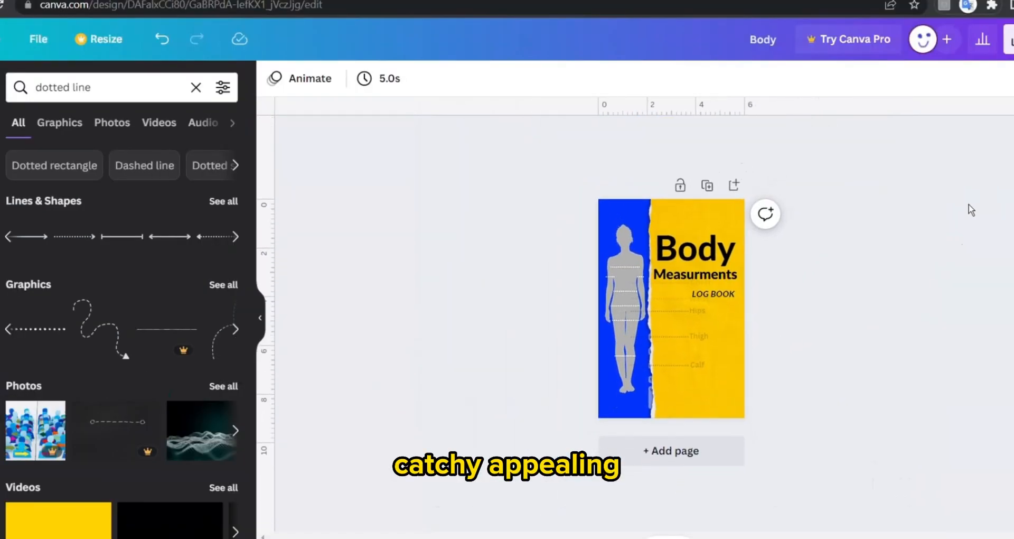
{"action": "scroll", "coordinate": [972, 209], "scroll_direction": "down", "scroll_amount": 2}
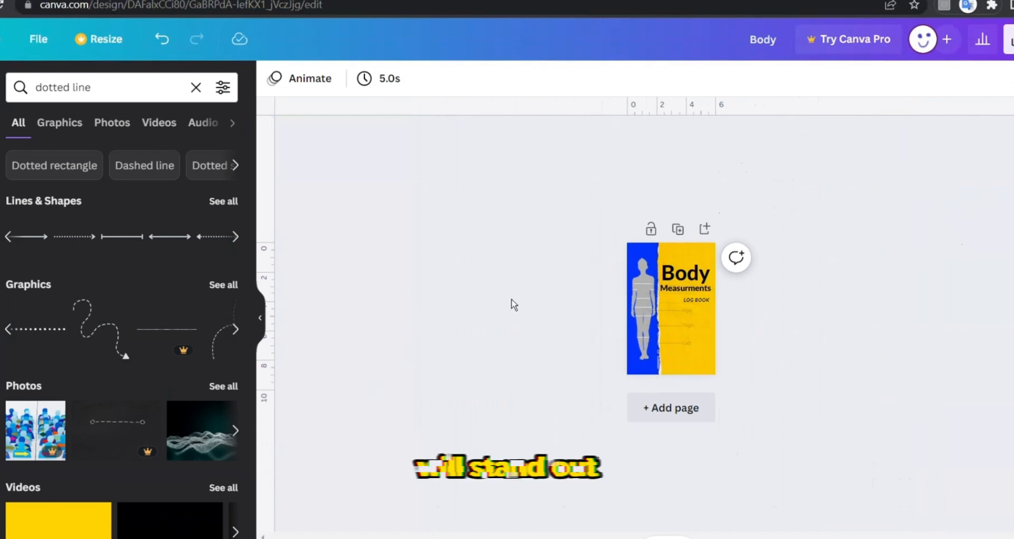
{"action": "scroll", "coordinate": [513, 304], "scroll_direction": "up", "scroll_amount": 5}
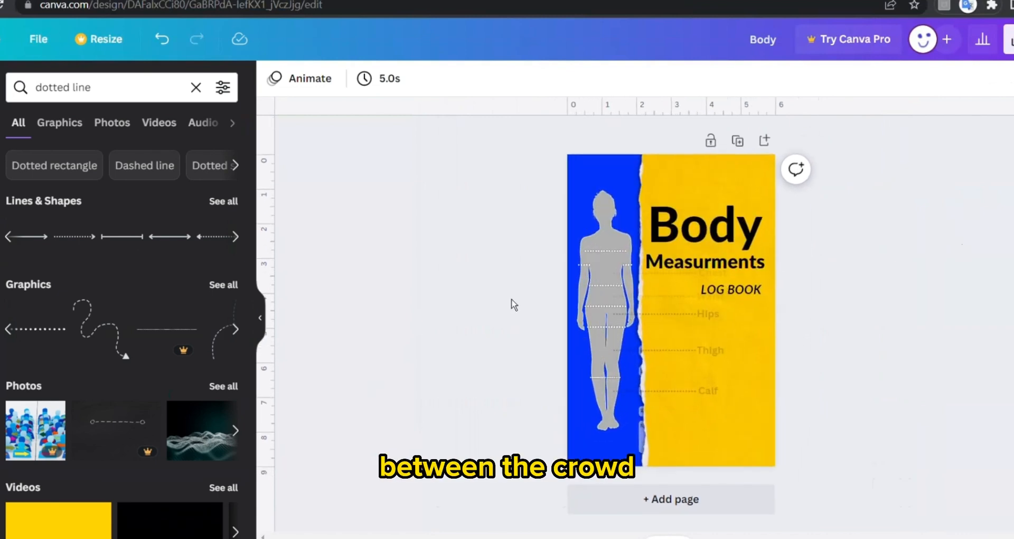
{"action": "scroll", "coordinate": [513, 305], "scroll_direction": "down", "scroll_amount": 1}
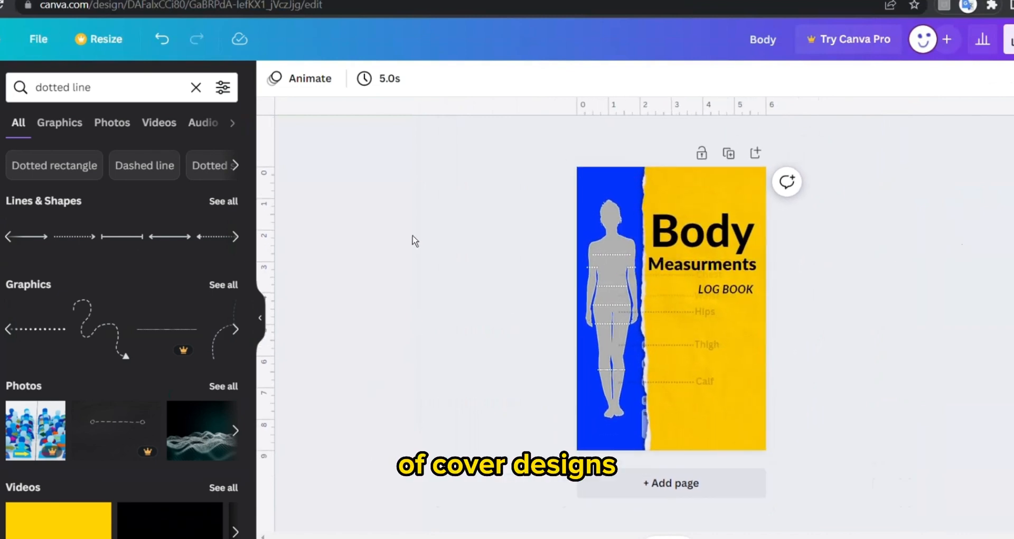
{"action": "scroll", "coordinate": [881, 270], "scroll_direction": "down", "scroll_amount": 2}
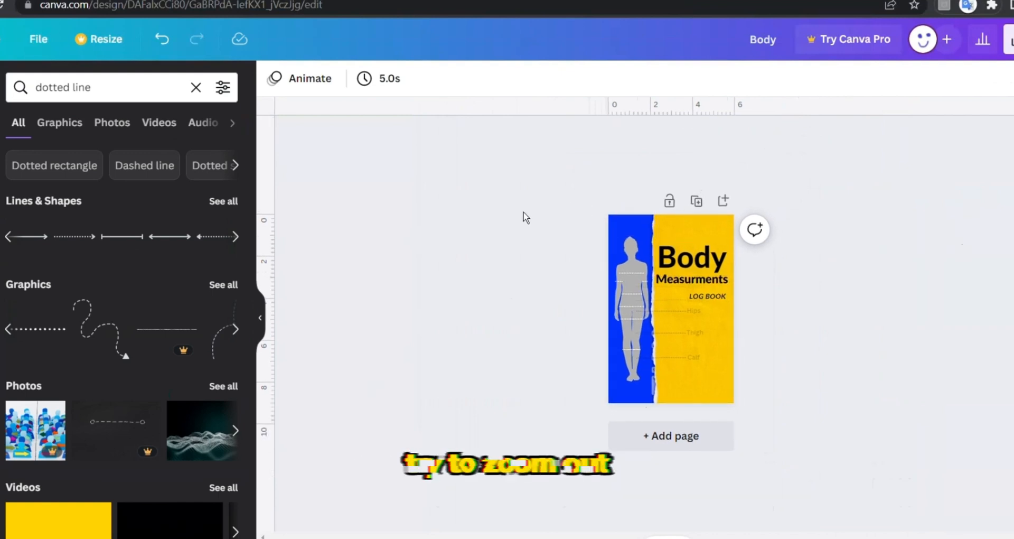
{"action": "scroll", "coordinate": [526, 216], "scroll_direction": "up", "scroll_amount": 1}
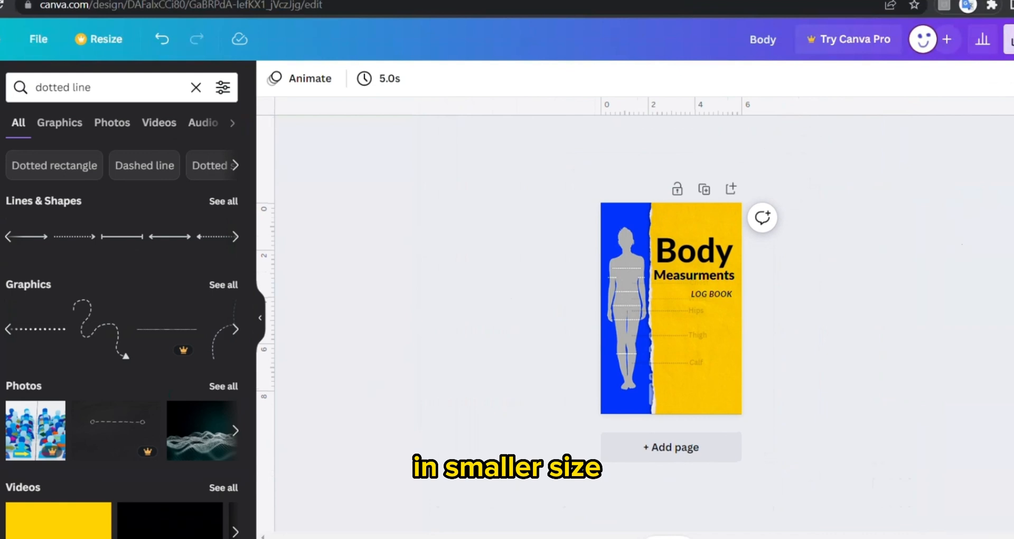
Step: Download the cover design as a PNG
{"action": "left_click", "coordinate": [1010, 39]}
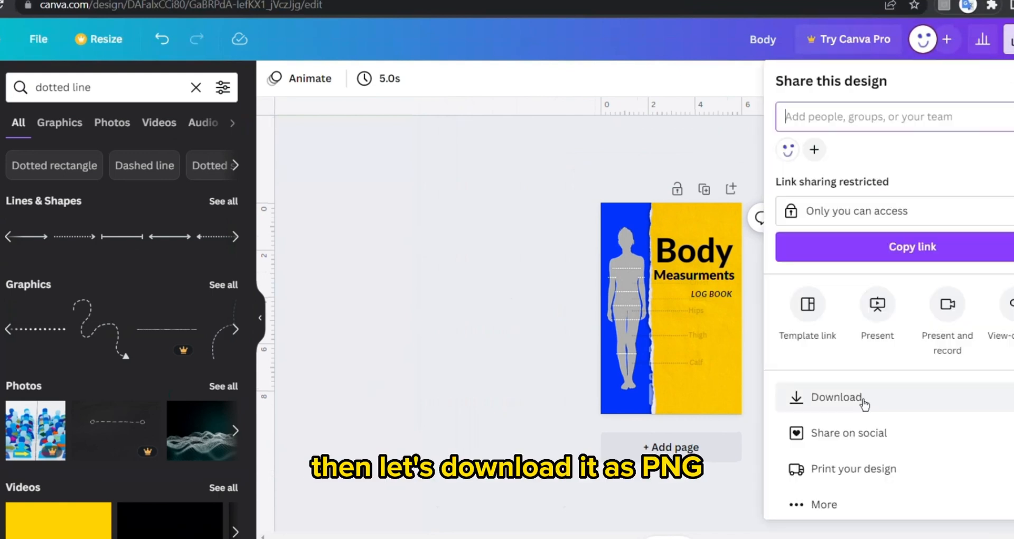
{"action": "left_click", "coordinate": [836, 397]}
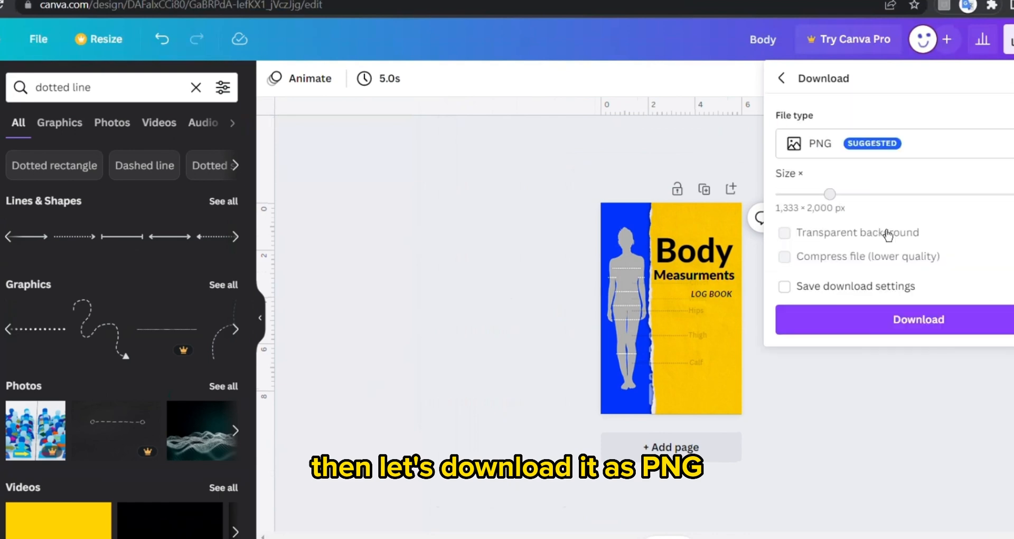
{"action": "left_click", "coordinate": [911, 318]}
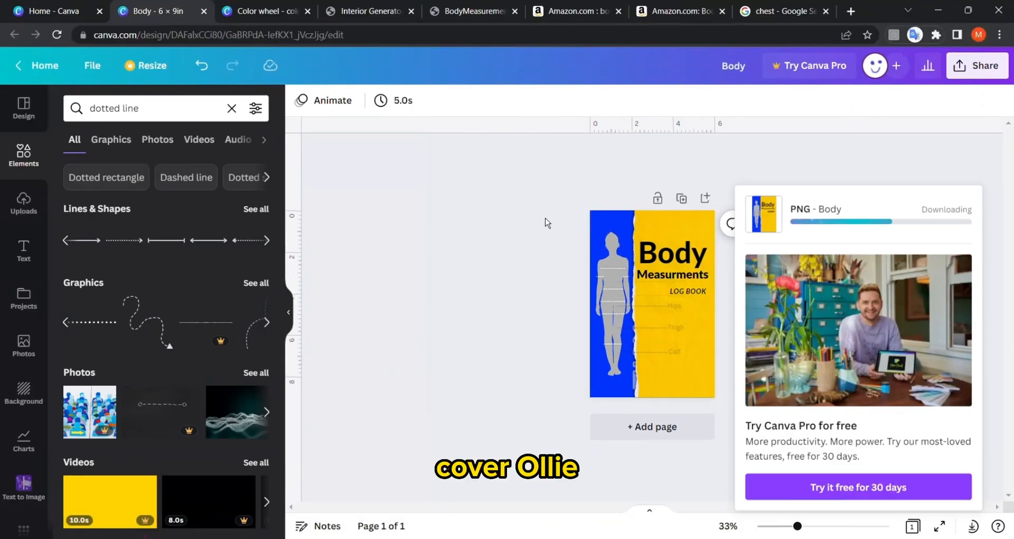
Step: Look up "amazon kdp size" in a new browser tab and open KDP's Print Cover Calculator and Templates page
{"action": "left_click", "coordinate": [850, 15]}
{"action": "type", "text": "ama"}
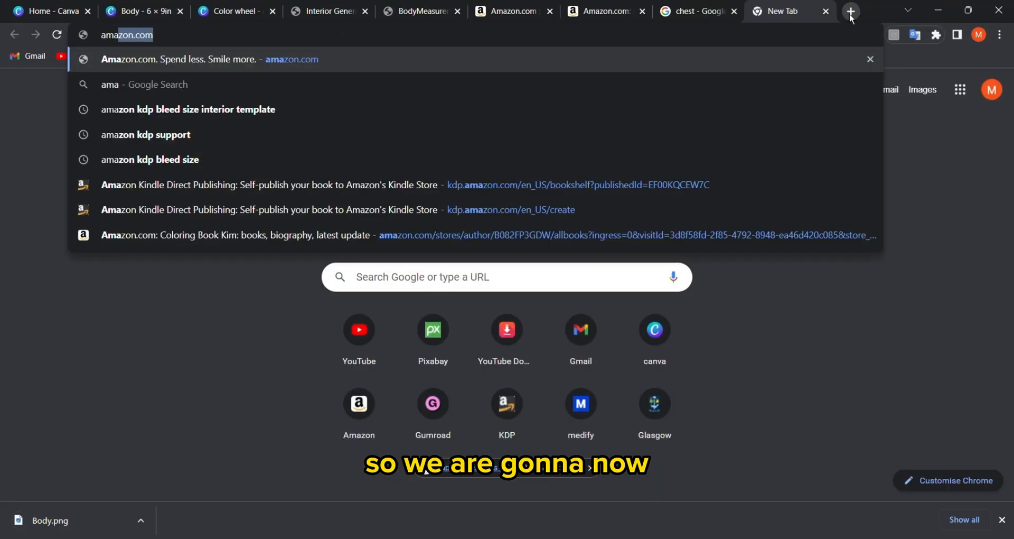
{"action": "type", "text": "zon "}
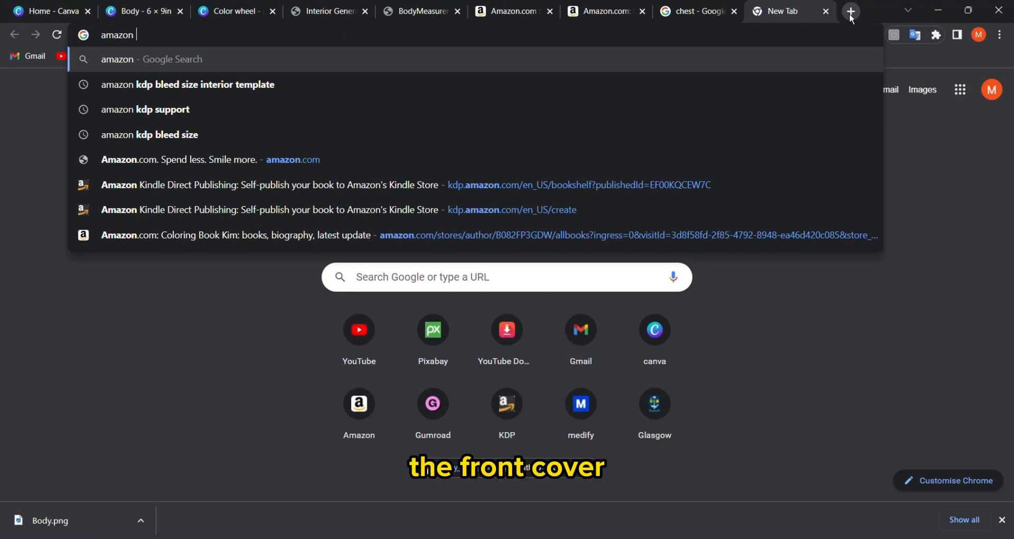
{"action": "type", "text": "kdp"}
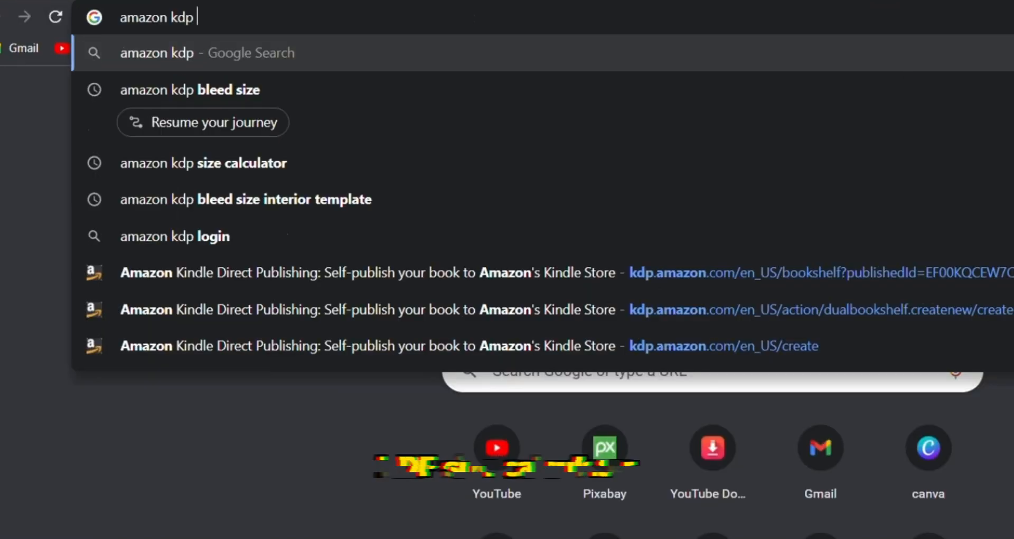
{"action": "type", "text": " size"}
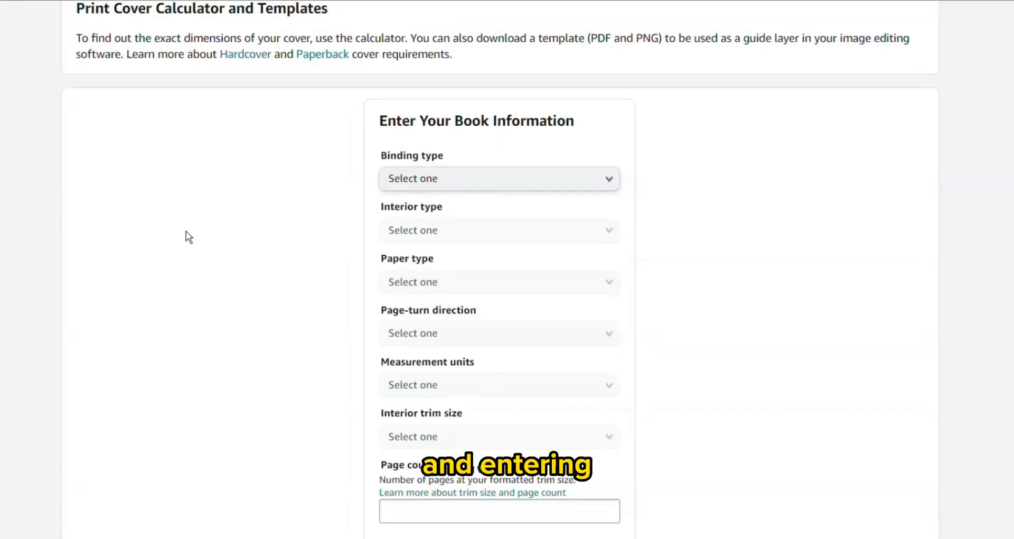
Step: In the cover calculator, choose Paperback binding, Black & white interior, White paper and Left to Right page-turn direction
{"action": "left_click", "coordinate": [449, 180]}
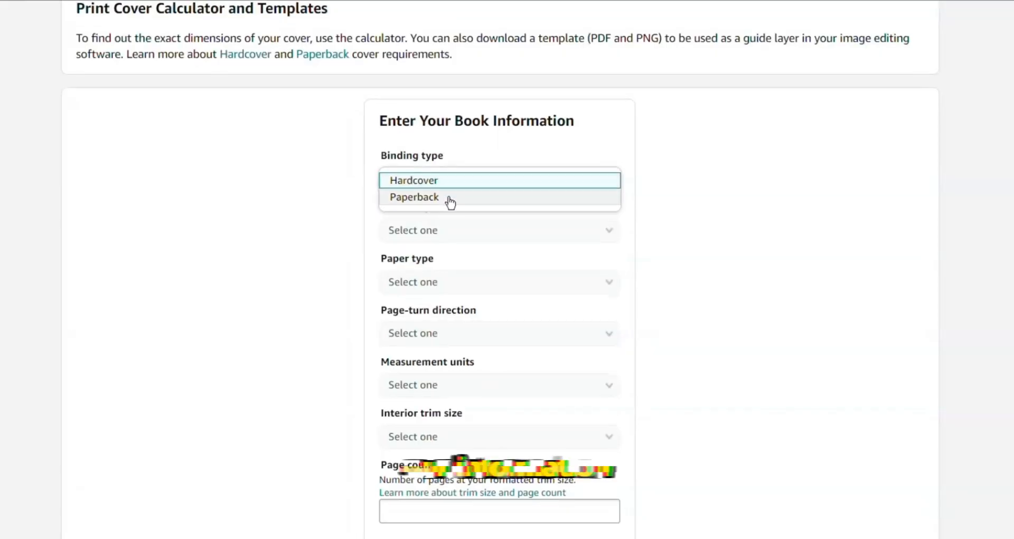
{"action": "left_click", "coordinate": [449, 198]}
{"action": "left_click", "coordinate": [454, 235]}
{"action": "left_click", "coordinate": [453, 235]}
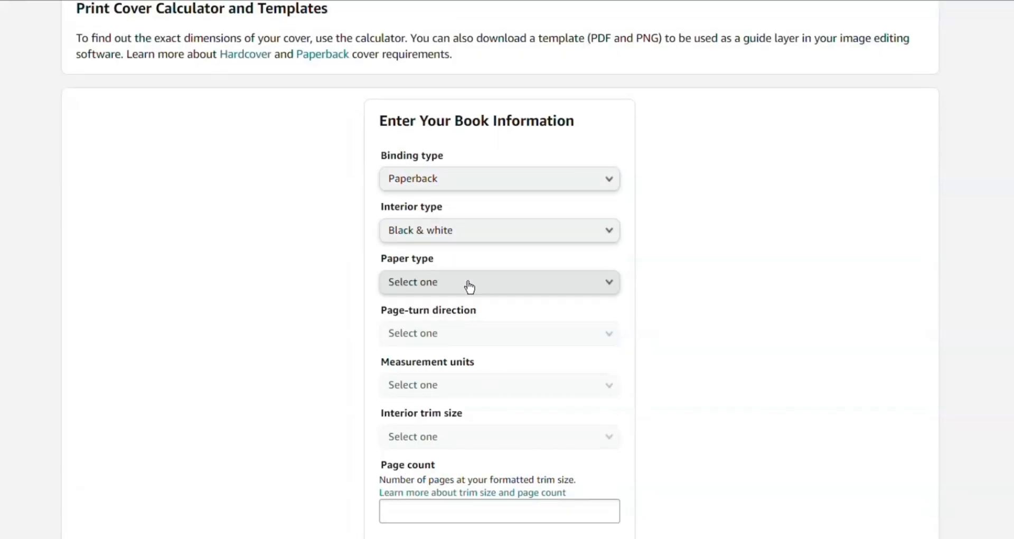
{"action": "left_click", "coordinate": [470, 285]}
{"action": "left_click", "coordinate": [471, 299]}
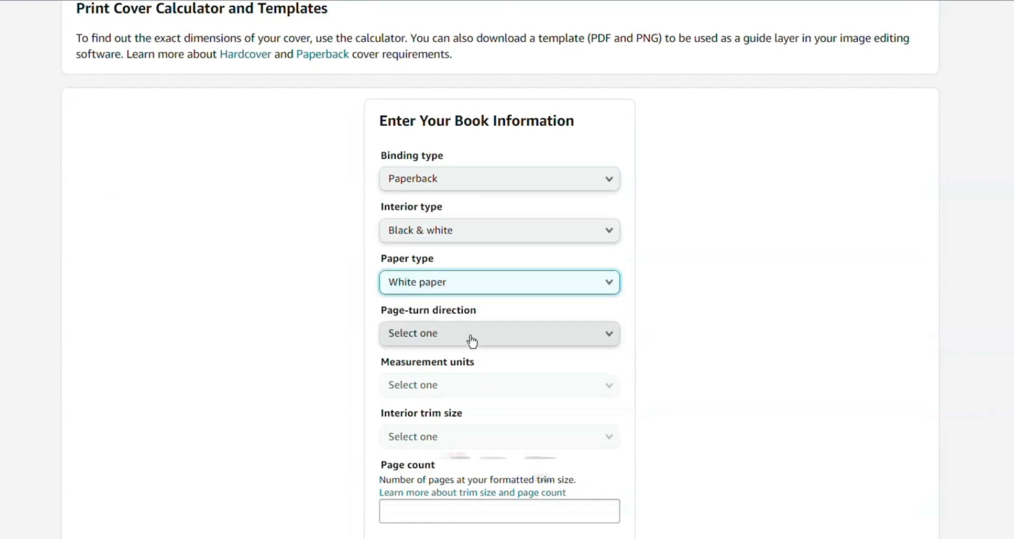
{"action": "left_click", "coordinate": [472, 340]}
{"action": "left_click", "coordinate": [471, 341]}
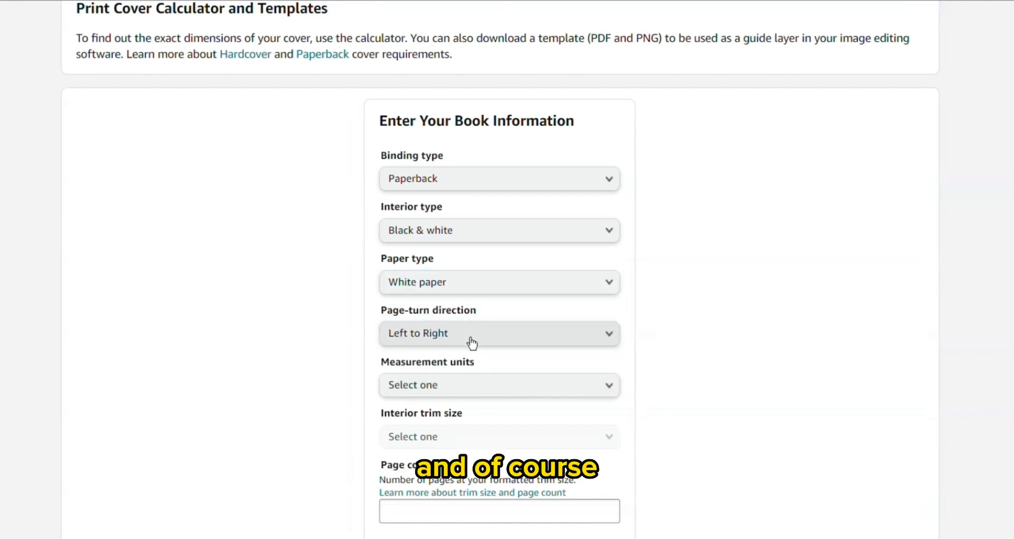
Step: Set the measurement units to inches, trim size to 6 x 9 in and page count to 120, and calculate the dimensions
{"action": "left_click", "coordinate": [466, 384]}
{"action": "left_click", "coordinate": [467, 403]}
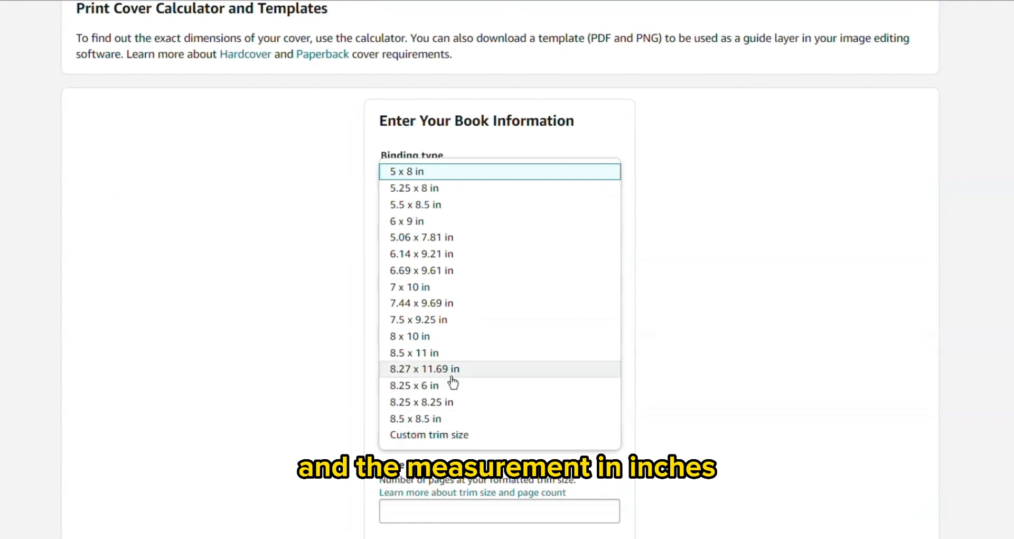
{"action": "left_click", "coordinate": [449, 222]}
{"action": "scroll", "coordinate": [484, 360], "scroll_direction": "down", "scroll_amount": 1}
{"action": "scroll", "coordinate": [486, 365], "scroll_direction": "down", "scroll_amount": 1}
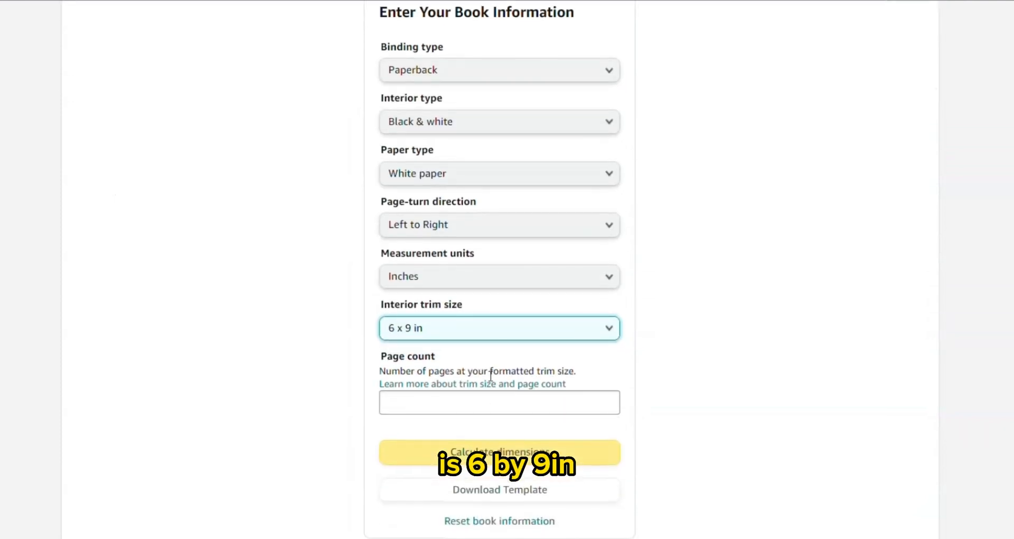
{"action": "left_click", "coordinate": [495, 408]}
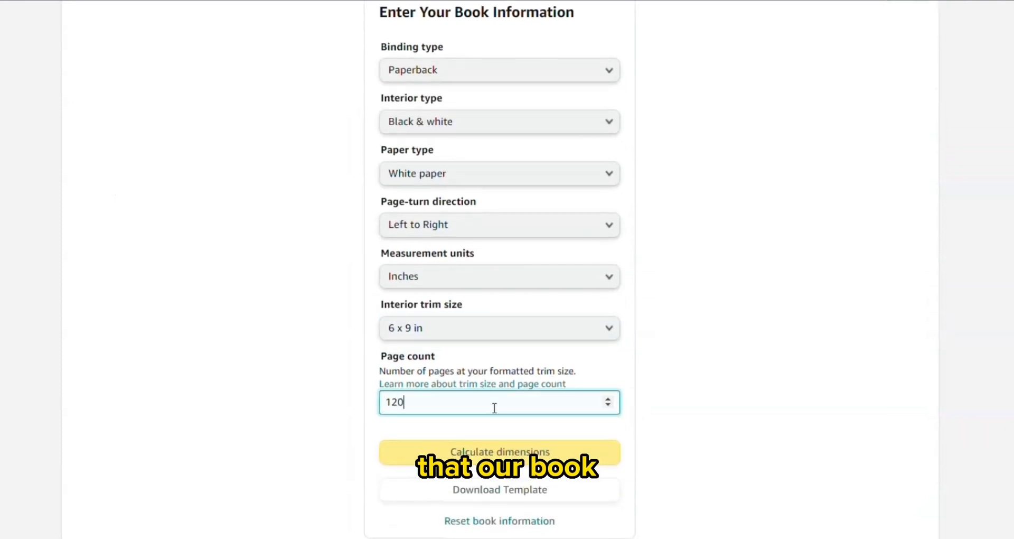
{"action": "type", "text": "120"}
{"action": "left_click", "coordinate": [454, 454]}
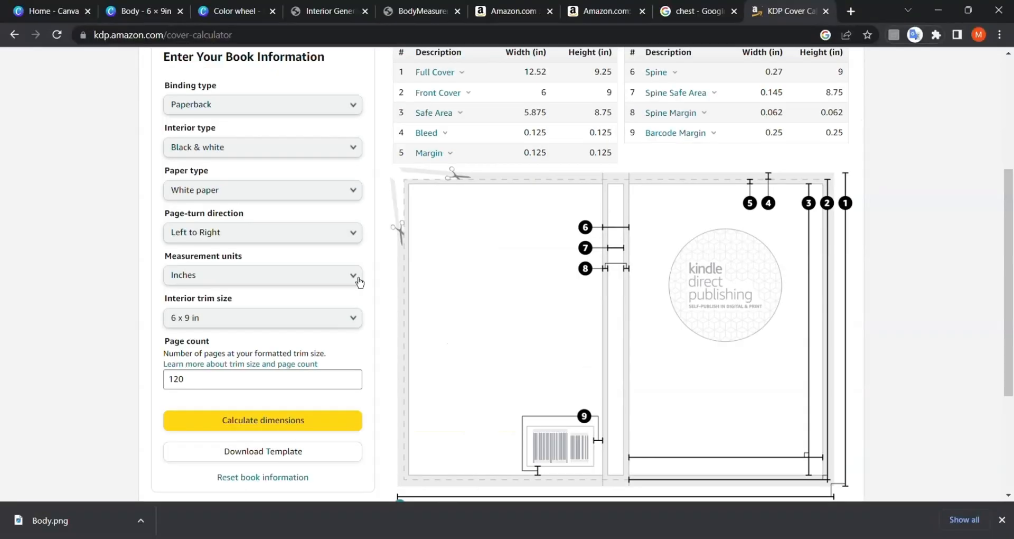
Step: Read the Full Cover width and height in the calculated dimensions table
{"action": "scroll", "coordinate": [611, 323], "scroll_direction": "up", "scroll_amount": 2}
{"action": "mouse_move", "coordinate": [449, 168]}
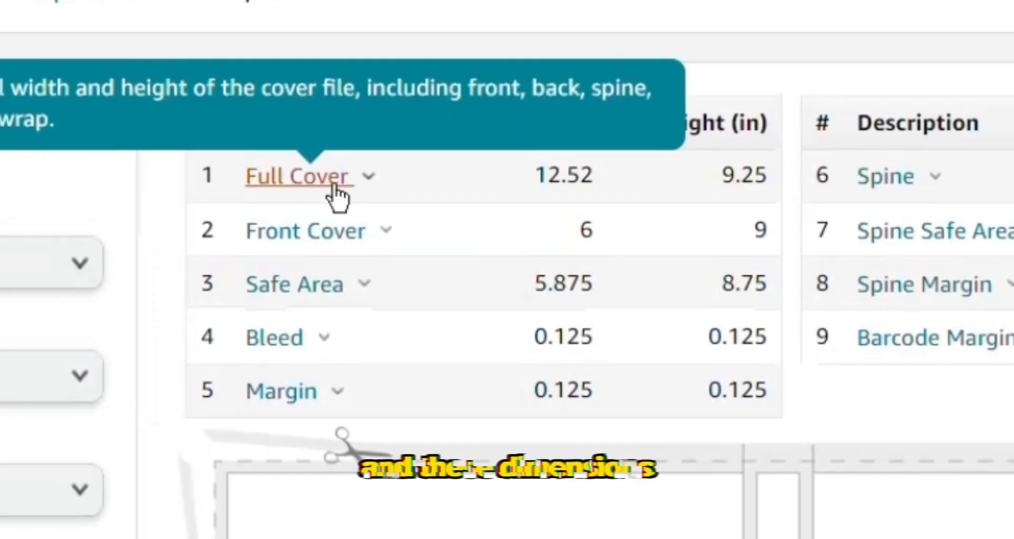
{"action": "left_click_drag", "start_coordinate": [531, 185], "coordinate": [788, 204]}
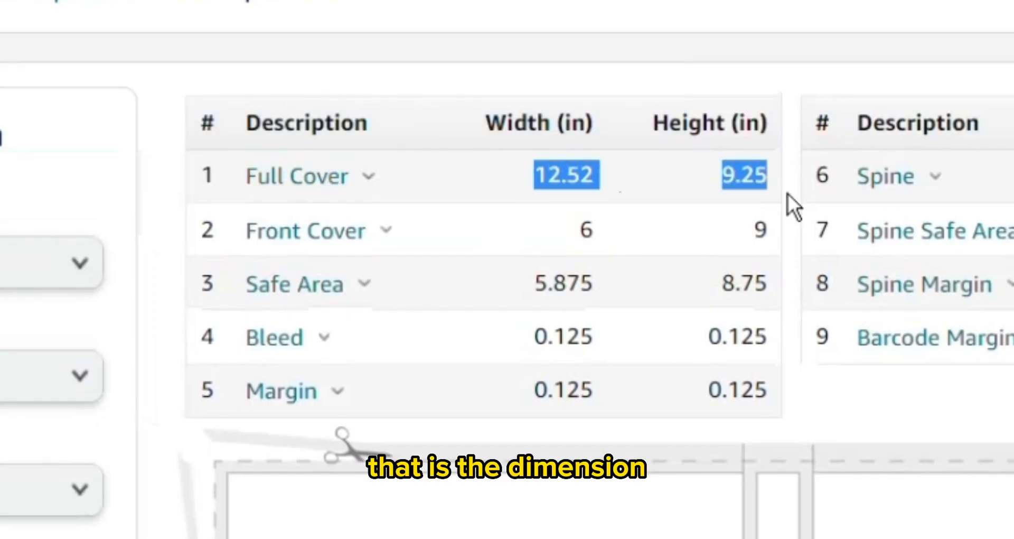
{"action": "left_click", "coordinate": [712, 191]}
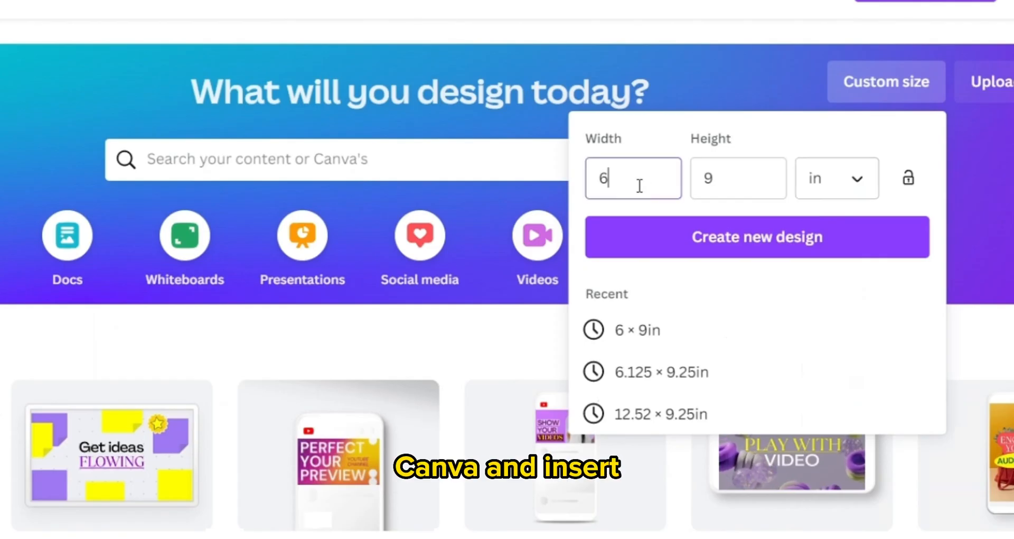
Step: On the Canva home page, create a new custom-size design of 12.52 × 9.25 in
{"action": "double_click", "coordinate": [640, 186]}
{"action": "type", "text": "12"}
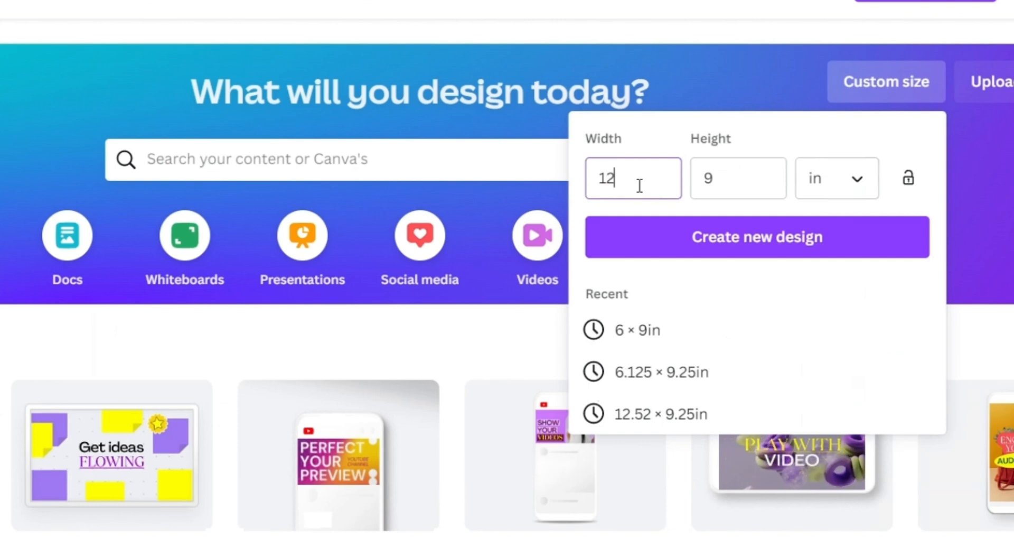
{"action": "type", "text": ".52"}
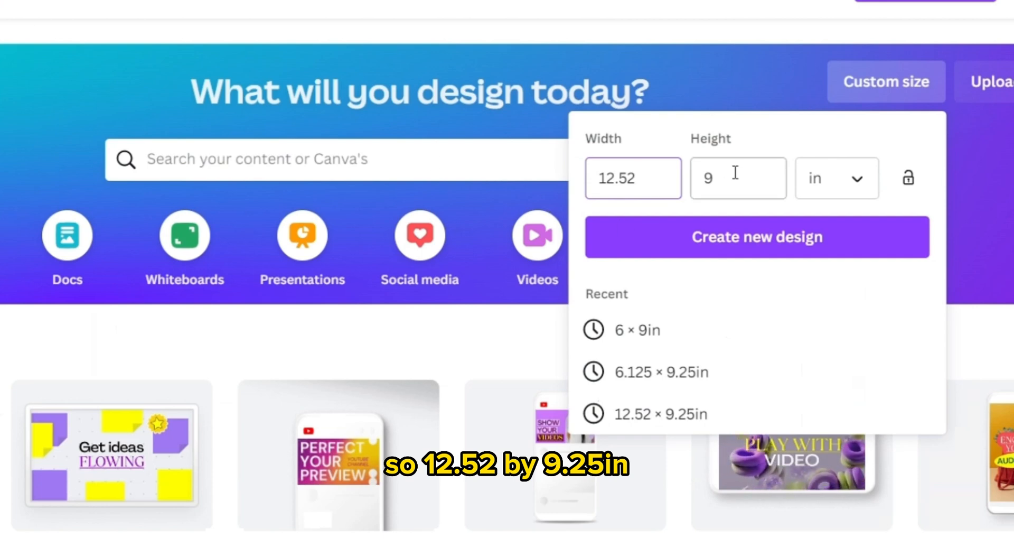
{"action": "left_click", "coordinate": [735, 175]}
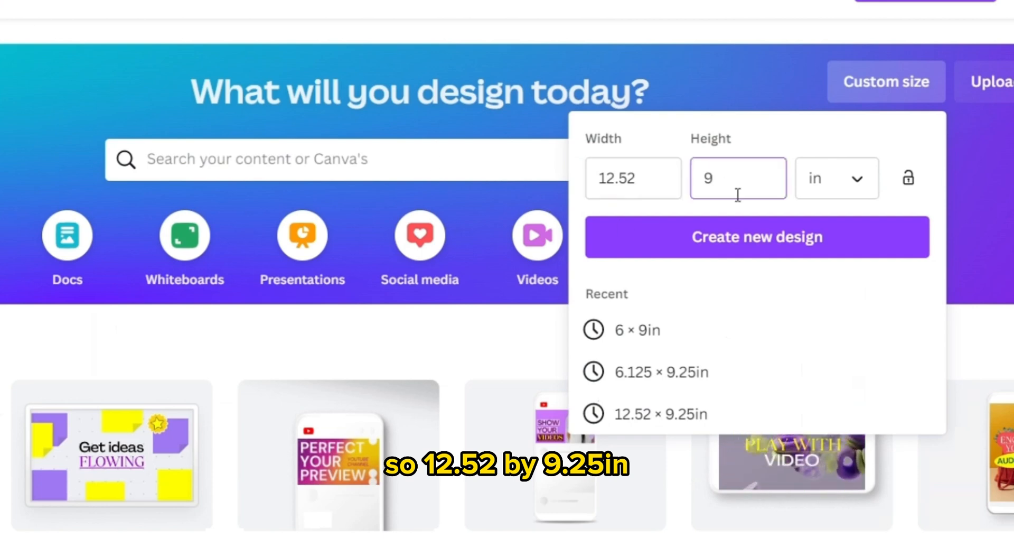
{"action": "type", "text": ".25"}
{"action": "left_click", "coordinate": [865, 242]}
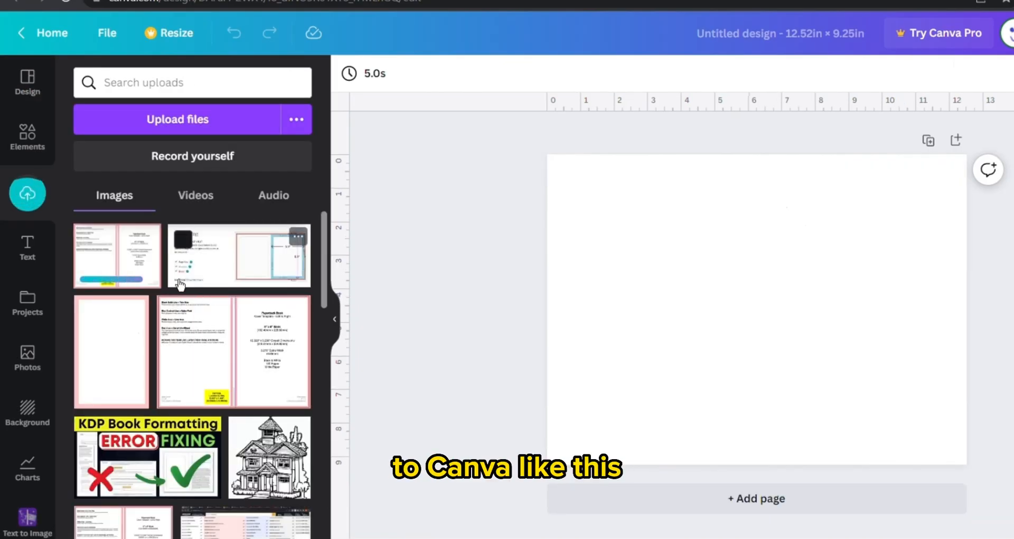
Step: Place the uploaded KDP paperback cover template on the page and stretch it to fill the whole canvas
{"action": "left_click", "coordinate": [149, 263]}
{"action": "left_click_drag", "start_coordinate": [688, 310], "coordinate": [629, 266]}
{"action": "left_click_drag", "start_coordinate": [849, 377], "coordinate": [966, 462]}
{"action": "left_click", "coordinate": [1002, 450]}
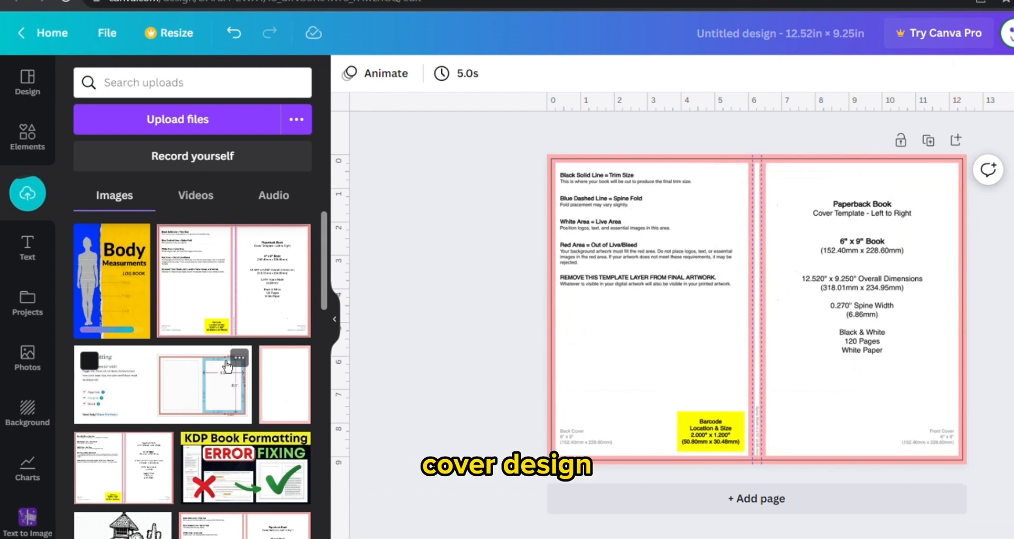
Step: Add the uploaded Body Measurments cover image and size it to cover the template's front cover area
{"action": "left_click", "coordinate": [121, 309]}
{"action": "left_click_drag", "start_coordinate": [776, 291], "coordinate": [915, 263]}
{"action": "left_click_drag", "start_coordinate": [813, 384], "coordinate": [763, 465]}
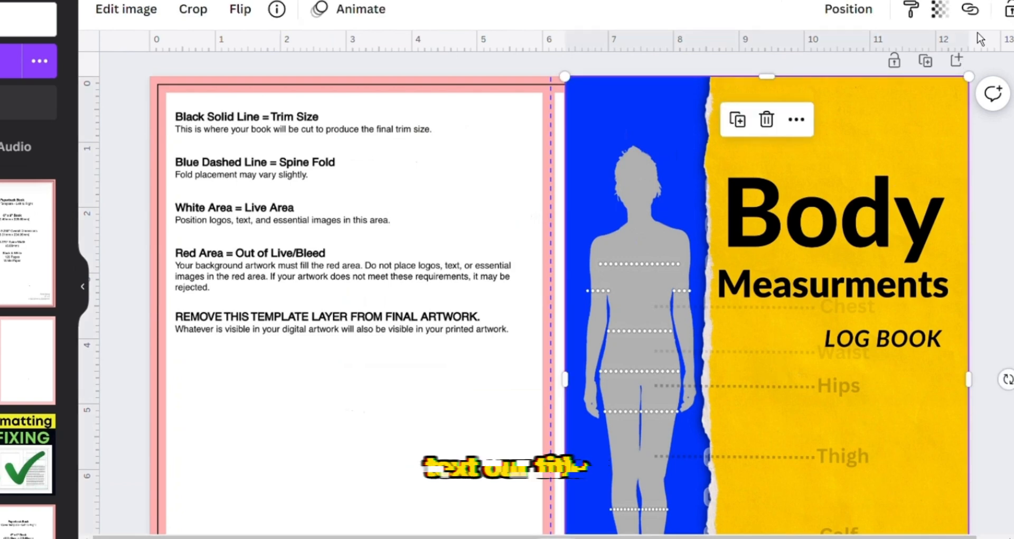
Step: Make the front cover image semi-transparent and check that its text stays inside the template's margins
{"action": "left_click", "coordinate": [939, 9]}
{"action": "left_click_drag", "start_coordinate": [938, 78], "coordinate": [880, 78]}
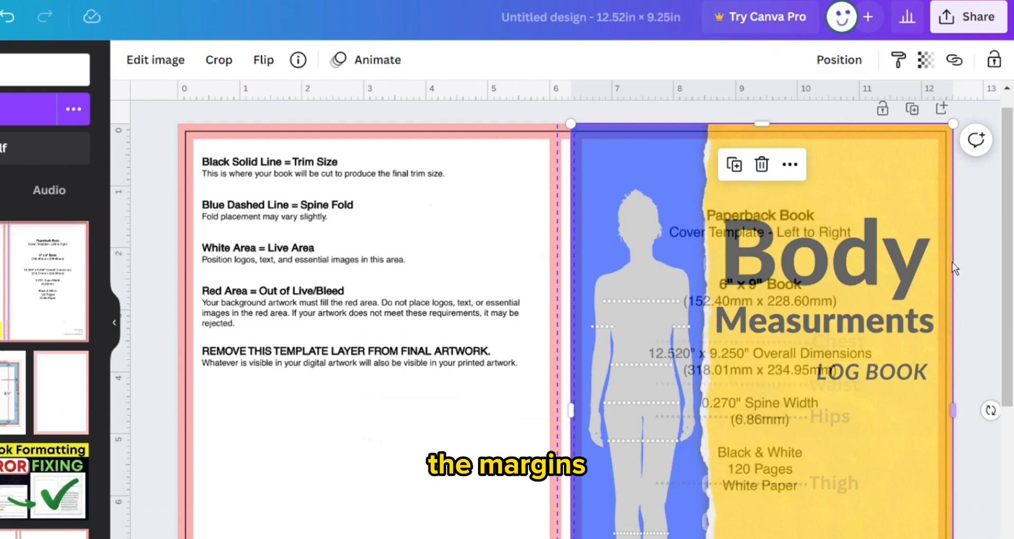
{"action": "scroll", "coordinate": [952, 262], "scroll_direction": "up", "scroll_amount": 5}
{"action": "scroll", "coordinate": [953, 262], "scroll_direction": "down", "scroll_amount": 3}
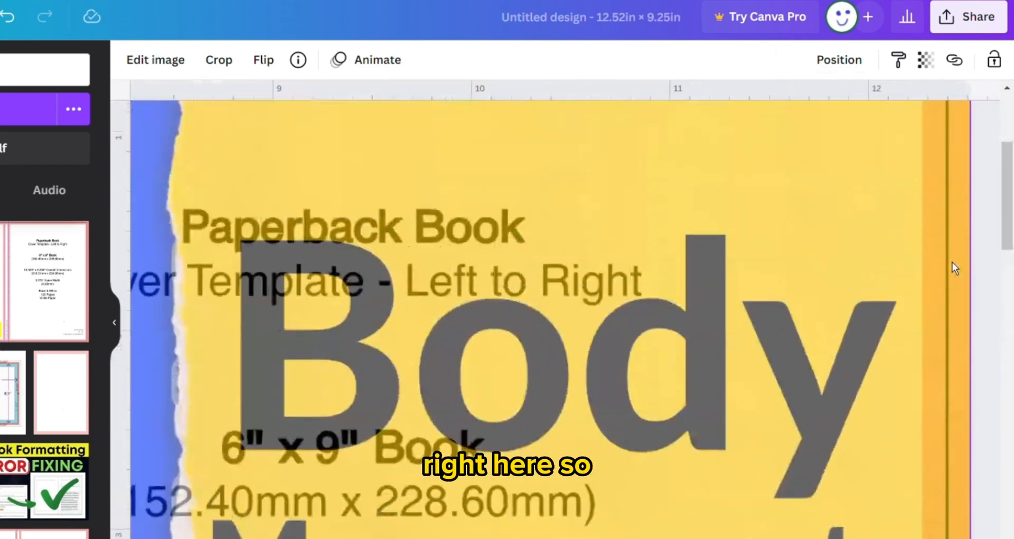
{"action": "scroll", "coordinate": [952, 262], "scroll_direction": "down", "scroll_amount": 10}
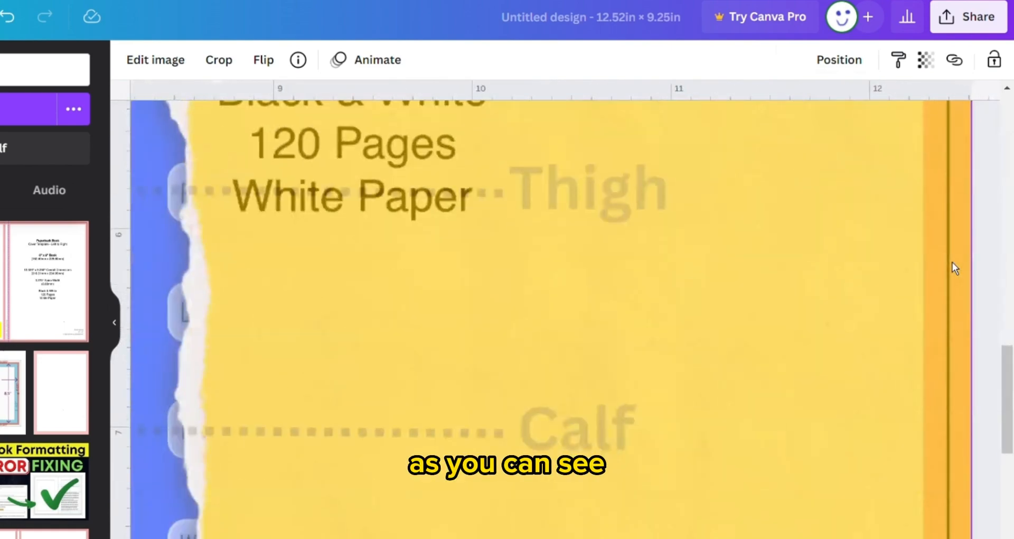
{"action": "scroll", "coordinate": [952, 262], "scroll_direction": "down", "scroll_amount": 3}
{"action": "scroll", "coordinate": [952, 262], "scroll_direction": "down", "scroll_amount": 8}
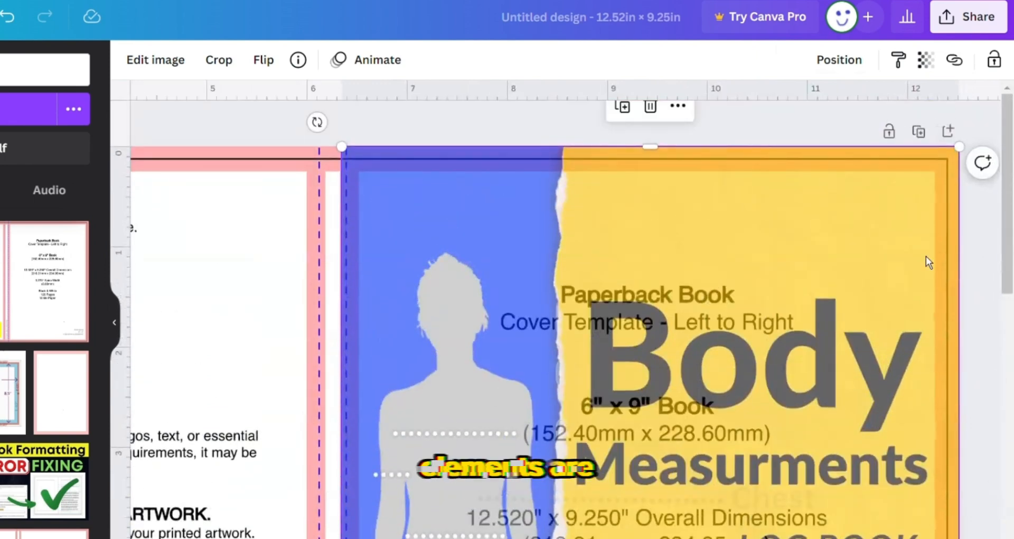
{"action": "scroll", "coordinate": [443, 245], "scroll_direction": "up", "scroll_amount": 1}
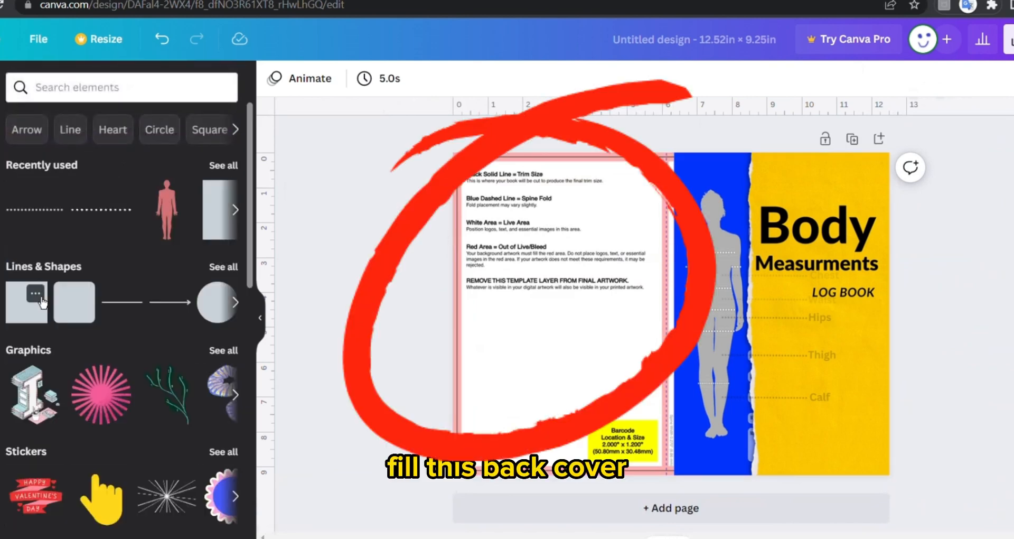
Step: Add a square shape stretched over the back cover and spine, and fill it with the front cover's blue
{"action": "left_click", "coordinate": [35, 293]}
{"action": "left_click", "coordinate": [91, 313]}
{"action": "left_click_drag", "start_coordinate": [564, 249], "coordinate": [613, 479]}
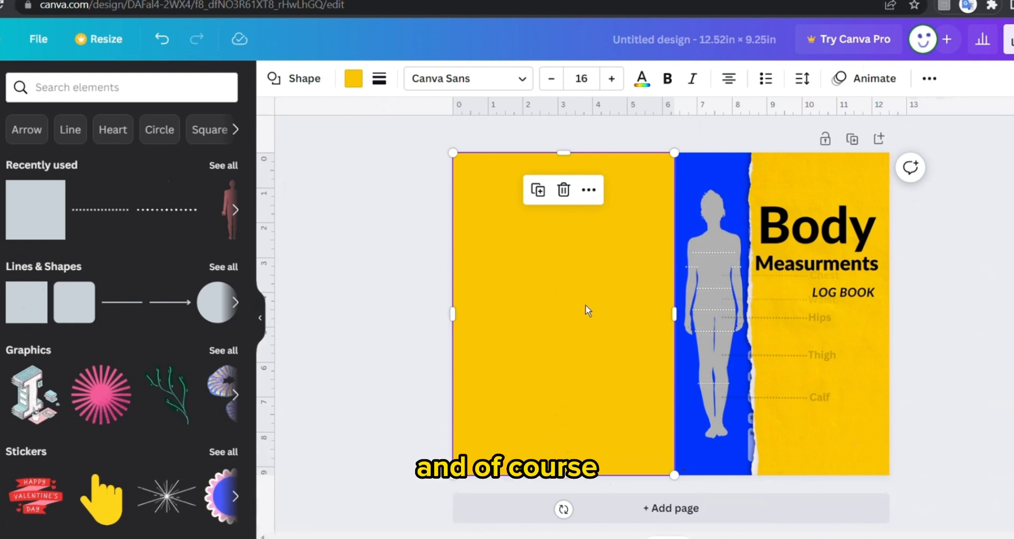
{"action": "left_click", "coordinate": [353, 79]}
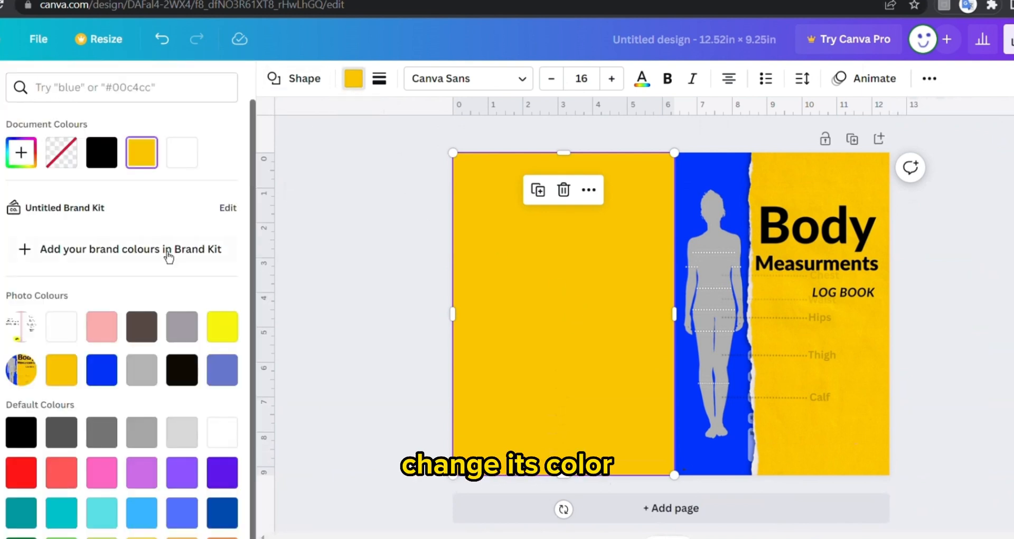
{"action": "left_click", "coordinate": [113, 386]}
{"action": "left_click", "coordinate": [356, 248]}
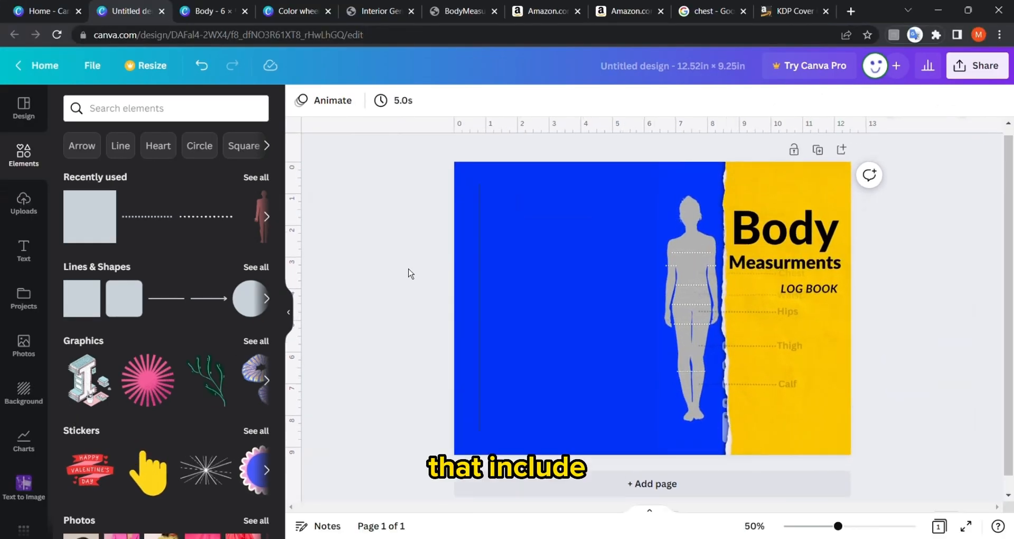
{"action": "scroll", "coordinate": [411, 274], "scroll_direction": "down", "scroll_amount": 1}
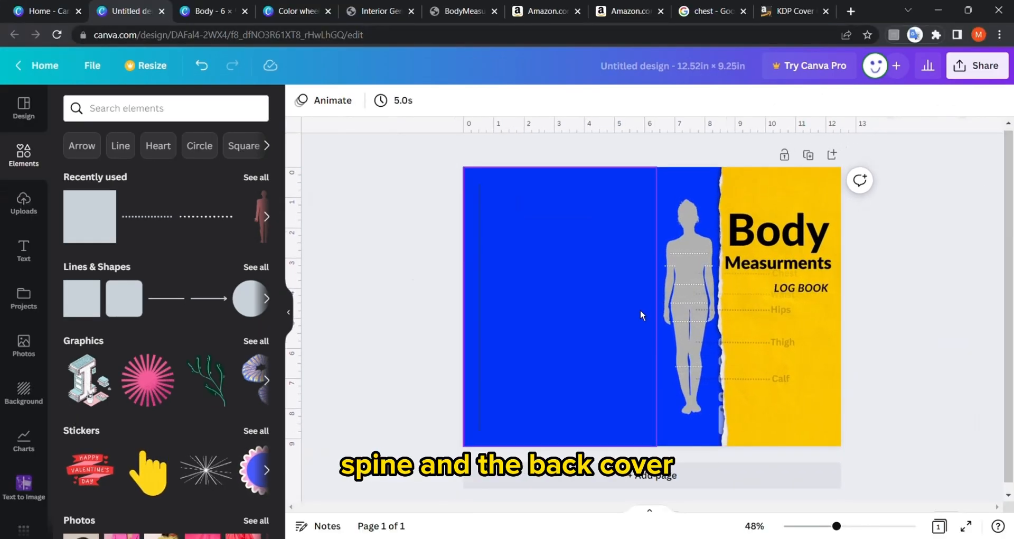
Step: Download the full cover design as a PDF Print file
{"action": "left_click", "coordinate": [1003, 74]}
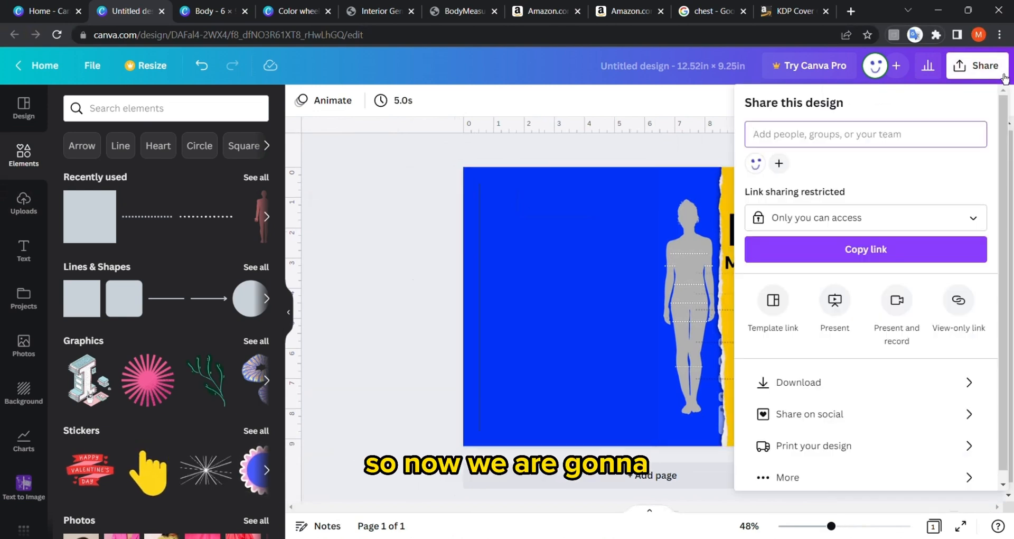
{"action": "left_click", "coordinate": [817, 383]}
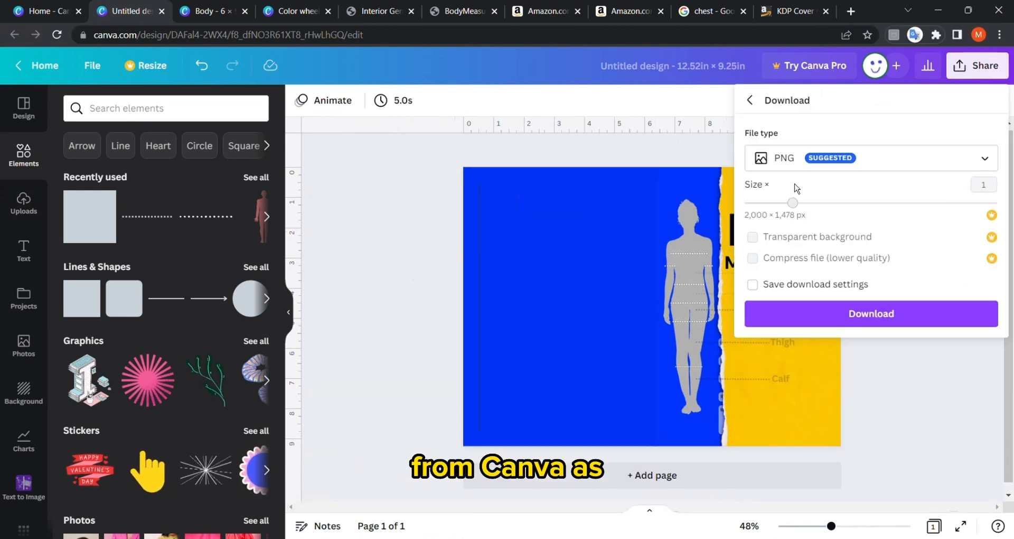
{"action": "left_click", "coordinate": [805, 158]}
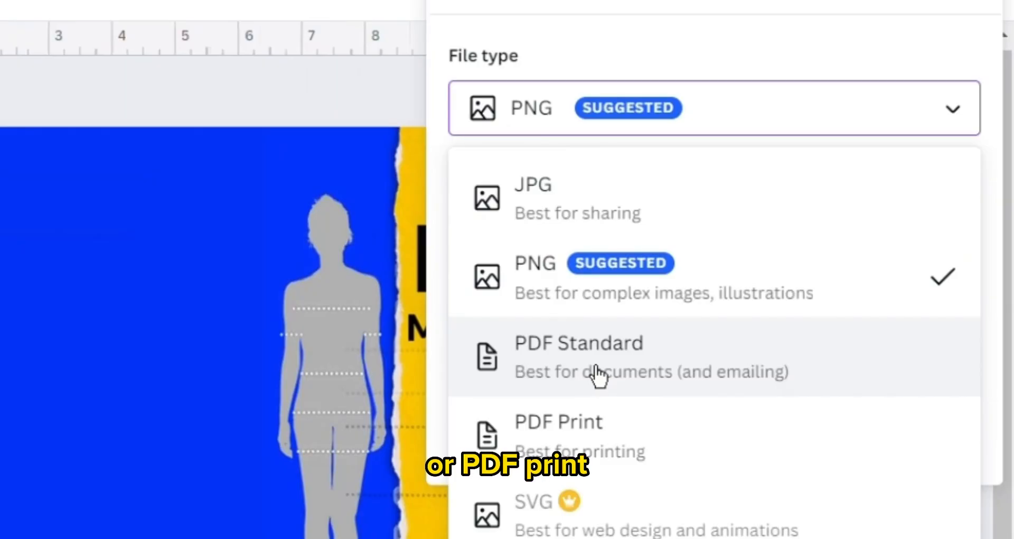
{"action": "left_click", "coordinate": [593, 426]}
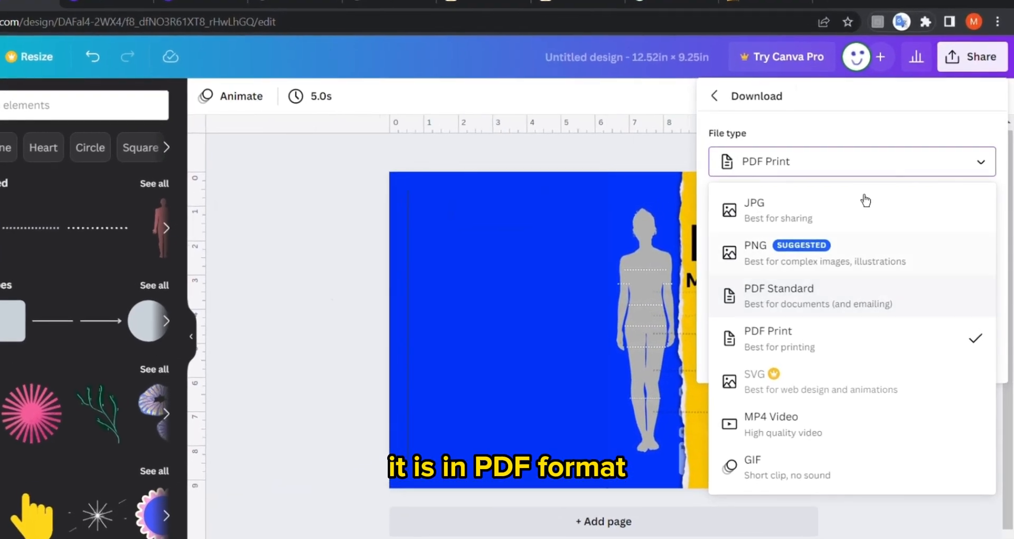
{"action": "left_click", "coordinate": [857, 300]}
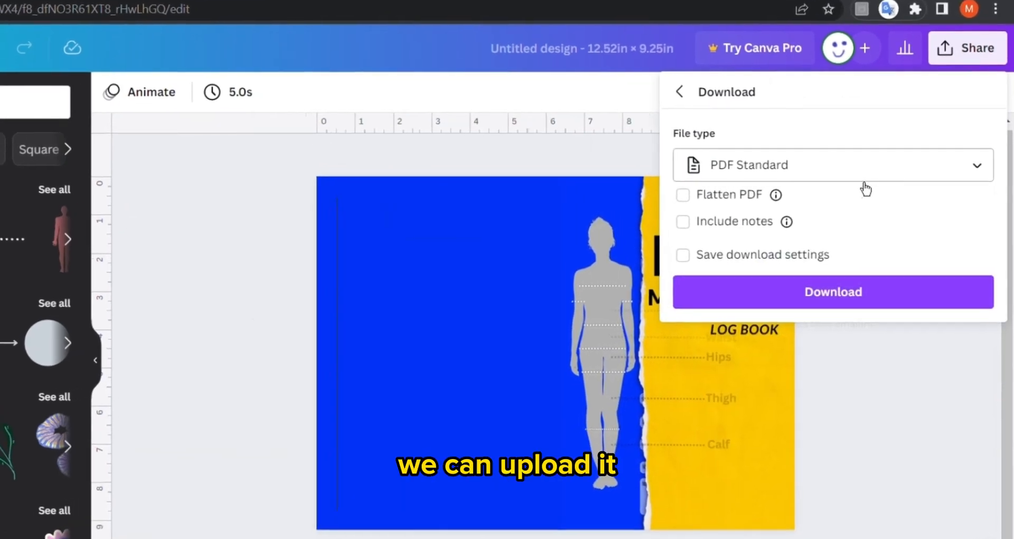
{"action": "left_click", "coordinate": [845, 163]}
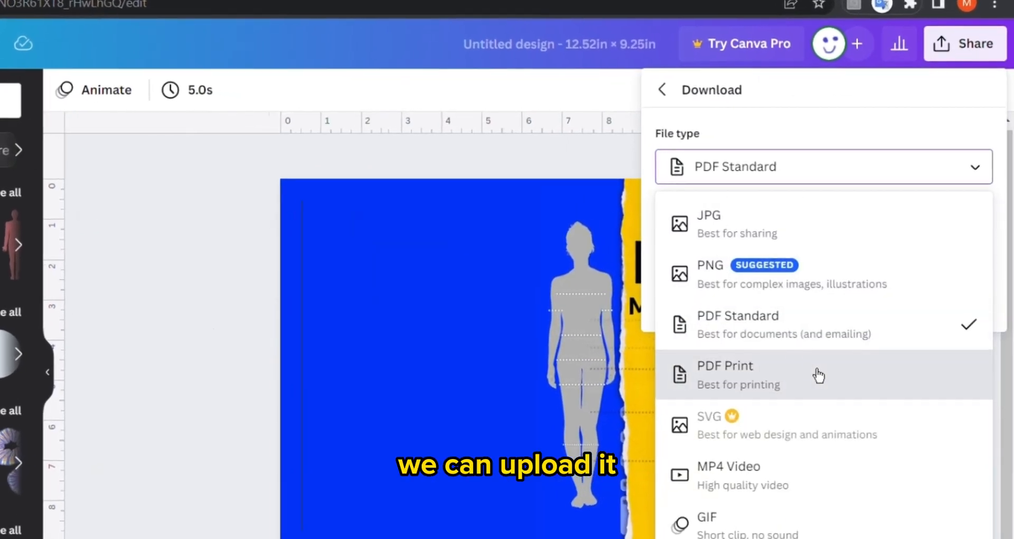
{"action": "left_click", "coordinate": [819, 375]}
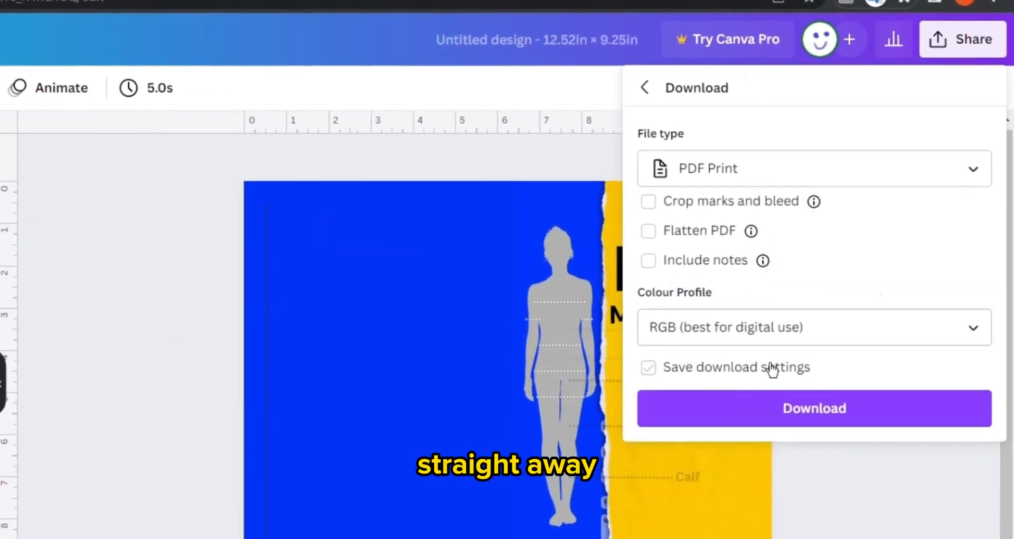
{"action": "left_click", "coordinate": [842, 330]}
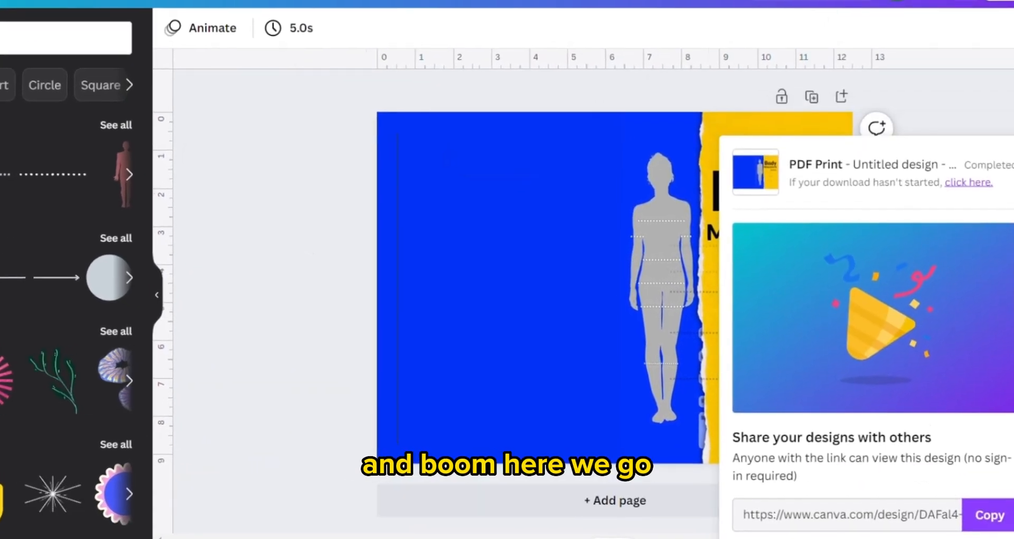
{"action": "left_click", "coordinate": [293, 257]}
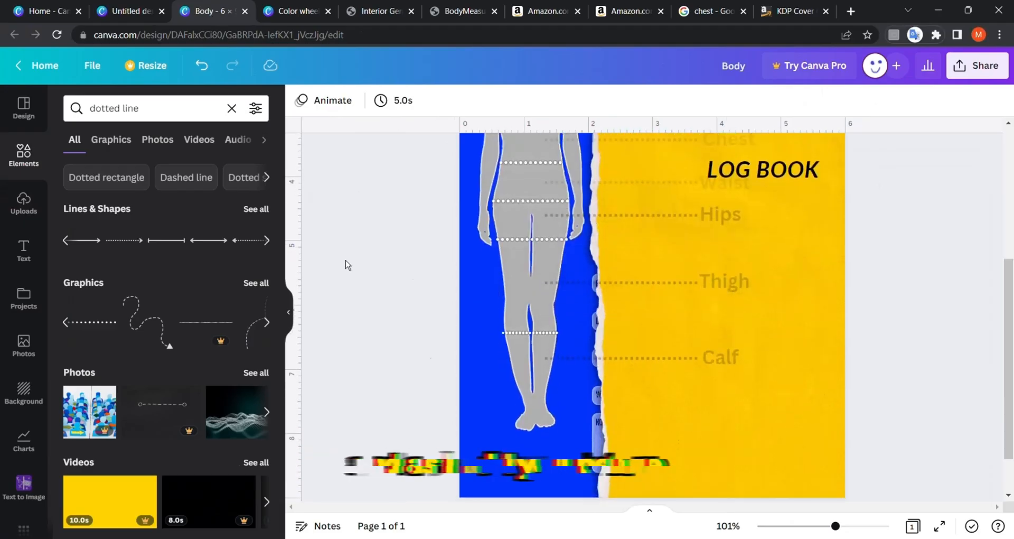
Step: Look over the whole front cover in the original 6 × 9 in Body design
{"action": "scroll", "coordinate": [348, 265], "scroll_direction": "down", "scroll_amount": 2}
{"action": "scroll", "coordinate": [347, 265], "scroll_direction": "down", "scroll_amount": 3}
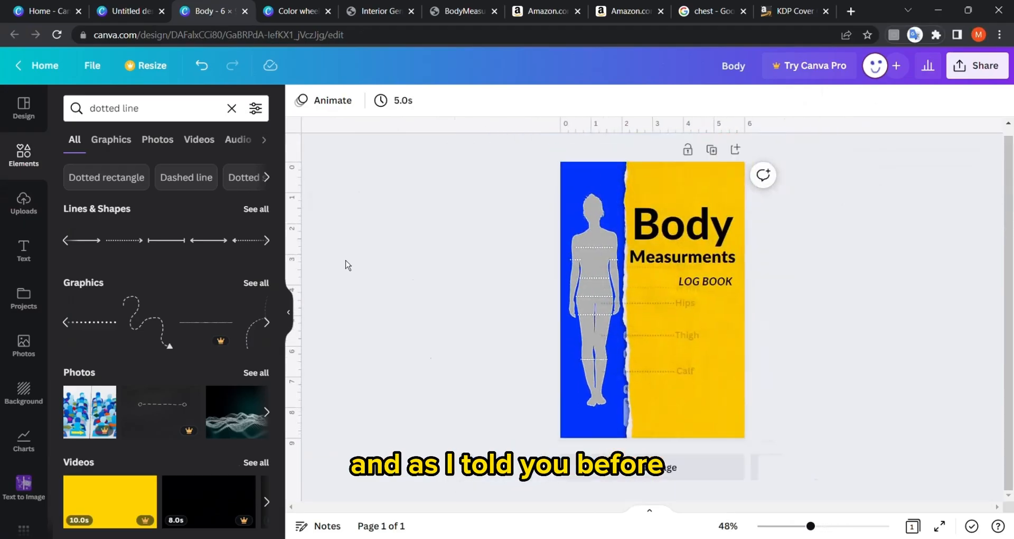